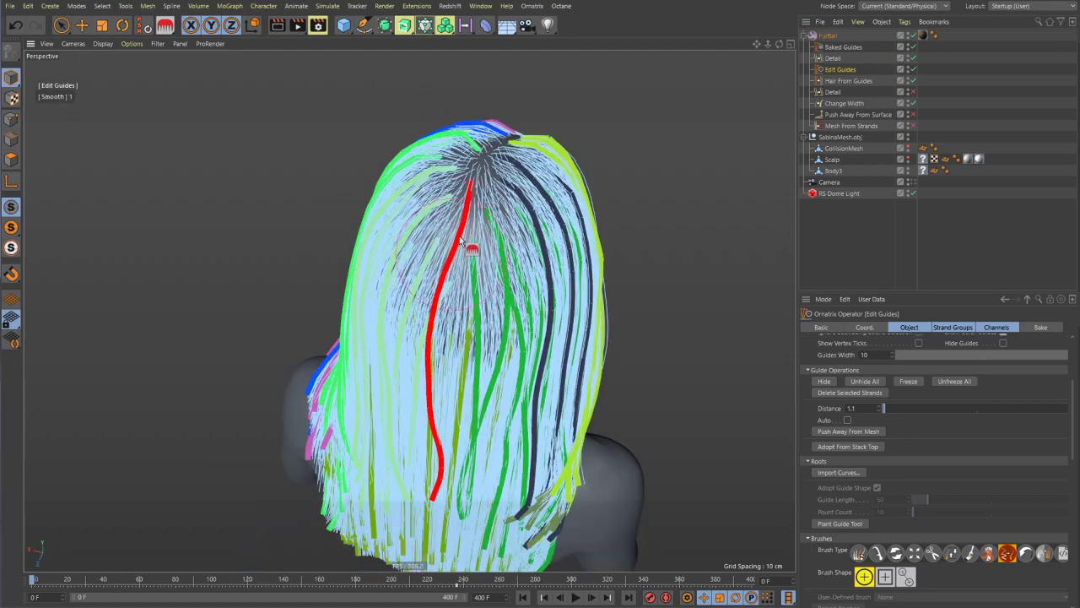
- Switch the Edit Guides operator from brushing to guide selection mode and inspect the combed guides around the whole head
left_click_drag(416, 292, 530, 189, "alt")
left_click_drag(451, 246, 523, 152, "alt")
scroll(953, 430, "up", 4)
left_click(854, 358)
left_click_drag(574, 338, 523, 346, "alt")
left_click_drag(598, 319, 375, 237, "alt")
left_click_drag(579, 261, 531, 374, "alt")
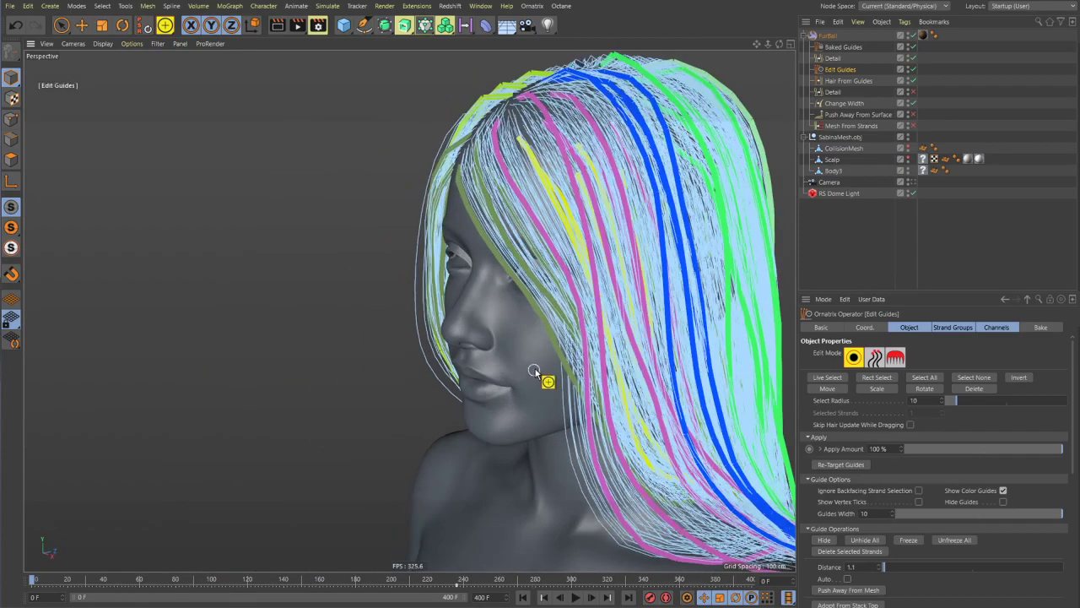
left_click_drag(673, 334, 327, 327, "alt")
left_click_drag(430, 376, 378, 353, "alt")
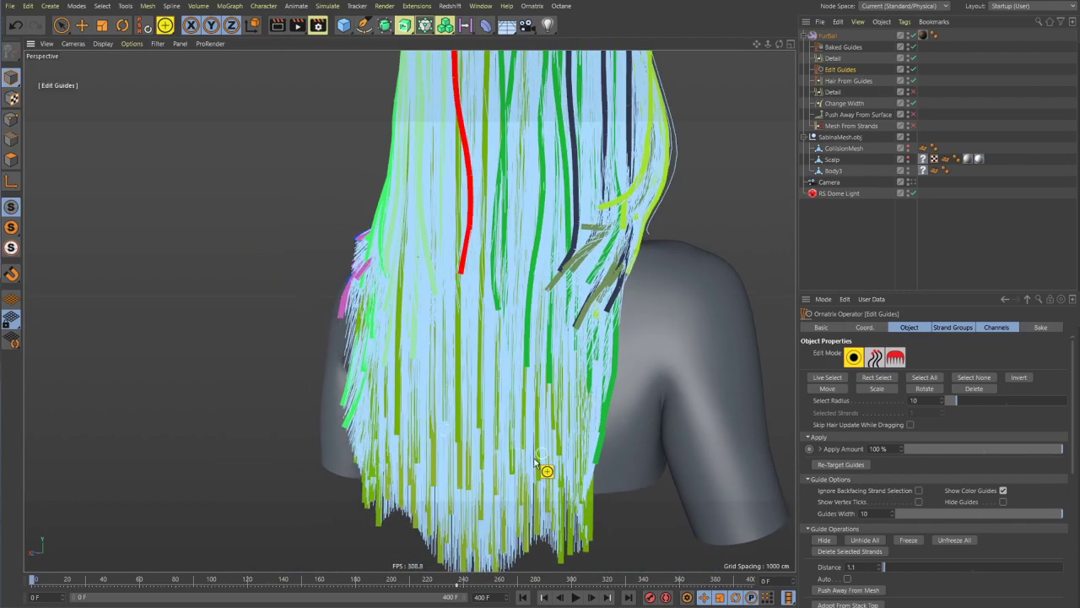
left_click_drag(567, 392, 663, 160, "alt")
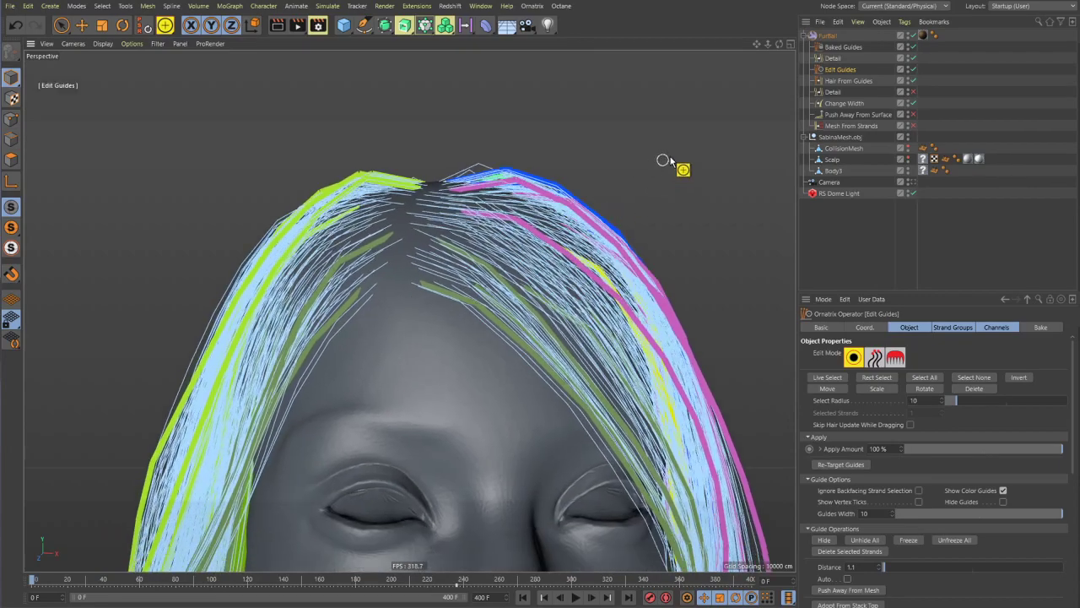
- Enable the Mesh From Strands operator and show its material settings
left_click(840, 80)
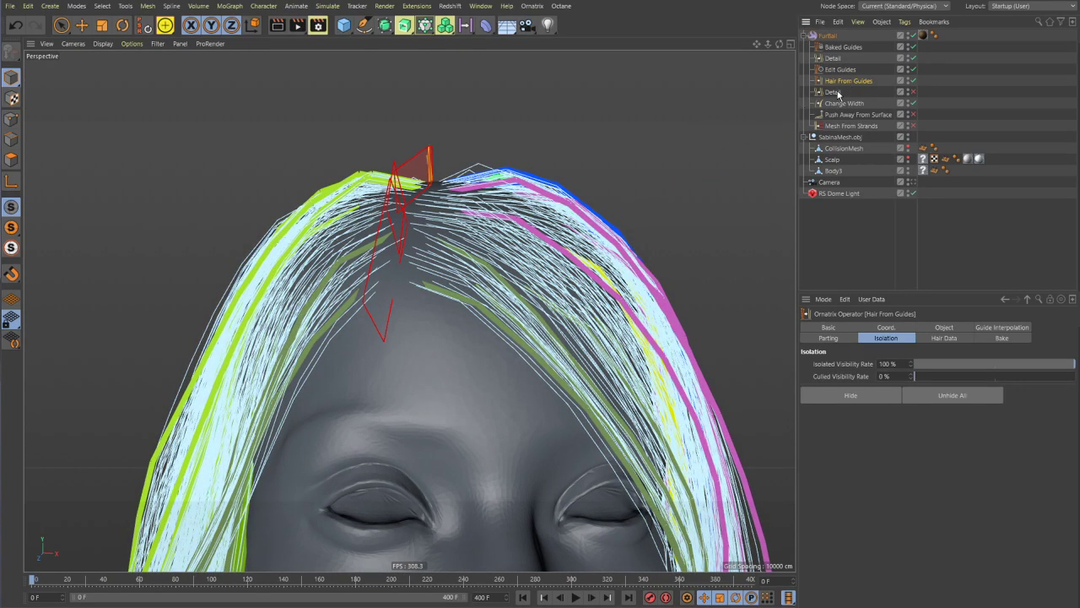
left_click(914, 126)
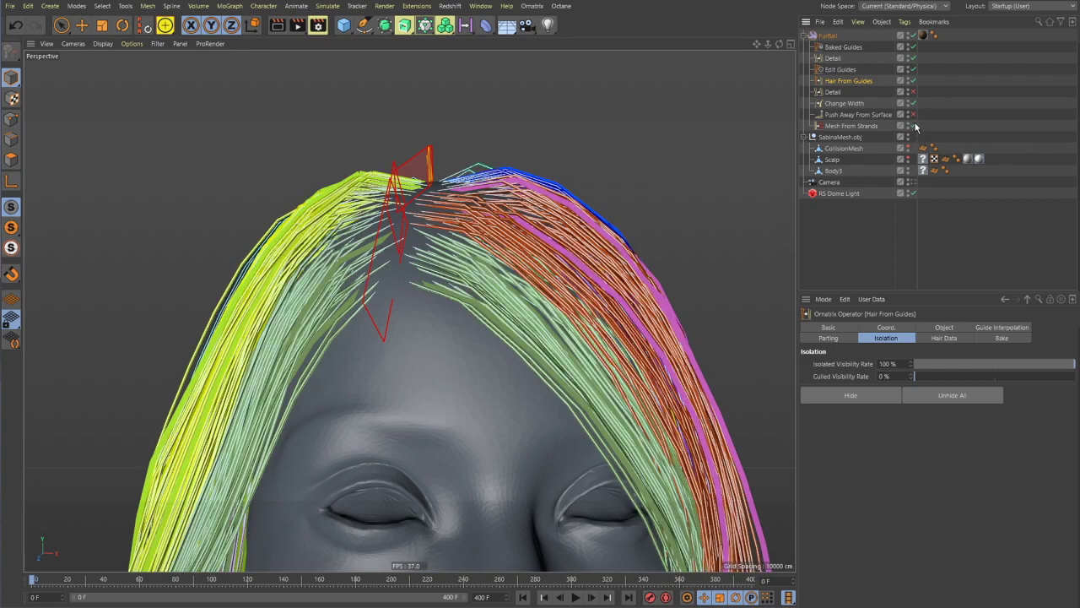
left_click(869, 126)
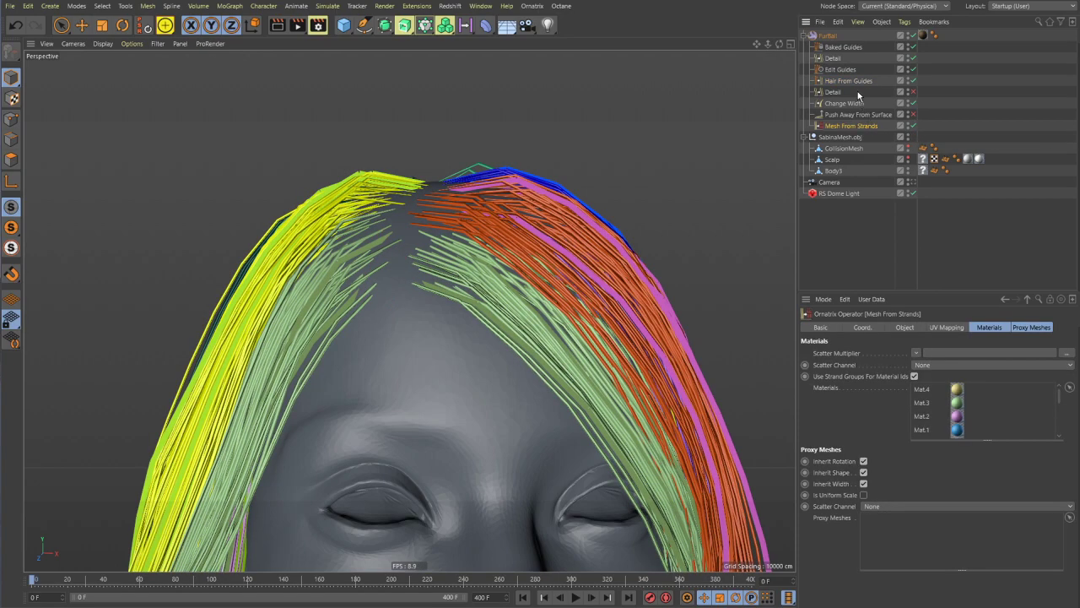
- Examine the coloured strand groups around the parting and crown, toggling Hair From Guides off and back on for comparison
left_click_drag(714, 166, 854, 120, "alt")
left_click(913, 80)
left_click_drag(590, 280, 491, 230, "alt")
left_click(913, 80)
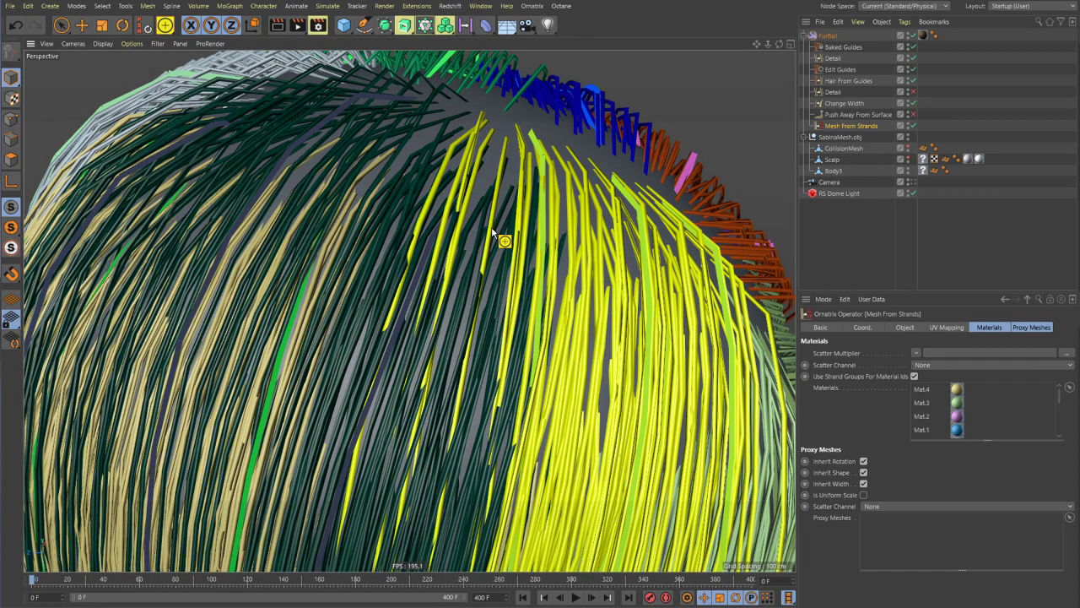
mouse_move(492, 229)
left_mouse_down("alt")
mouse_move(492, 278)
mouse_move(492, 229)
left_mouse_up("alt")
left_click_drag(537, 292, 405, 367, "alt")
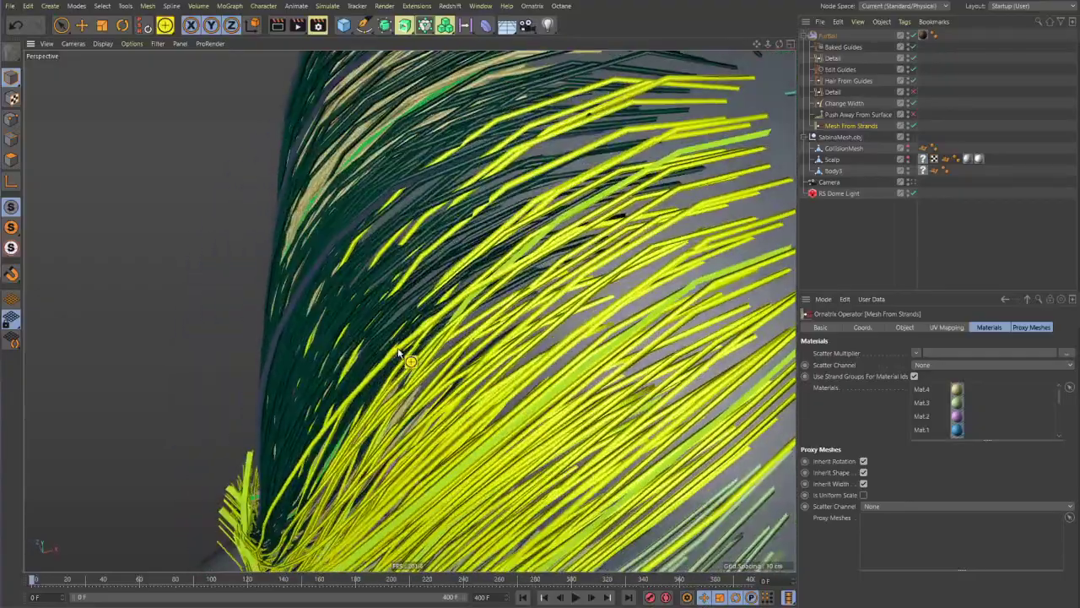
left_click_drag(477, 224, 591, 211, "alt")
left_click_drag(490, 211, 548, 265, "alt")
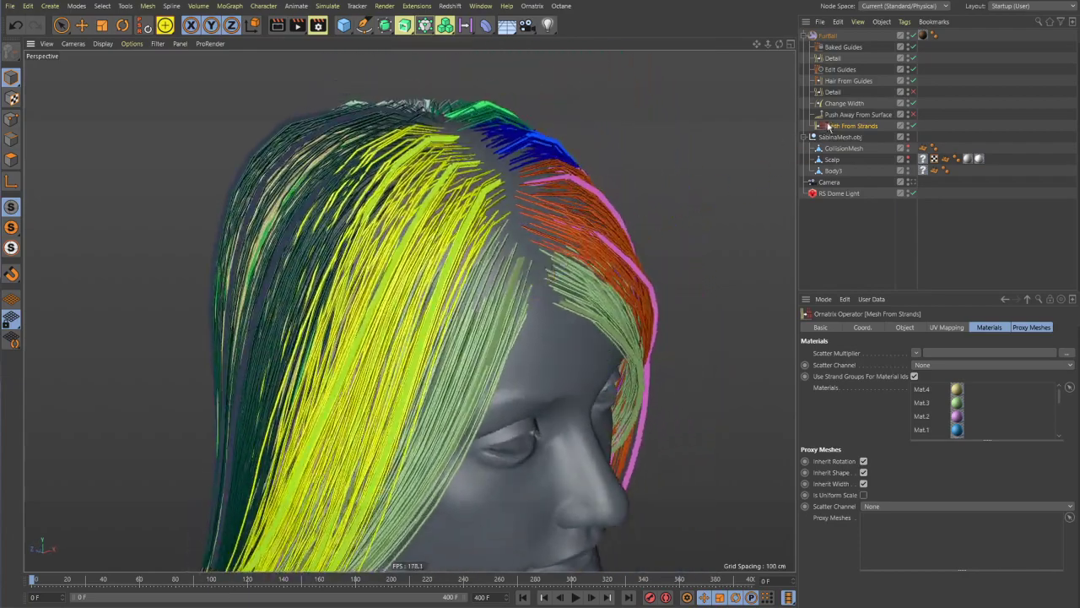
left_click_drag(608, 203, 754, 155, "alt")
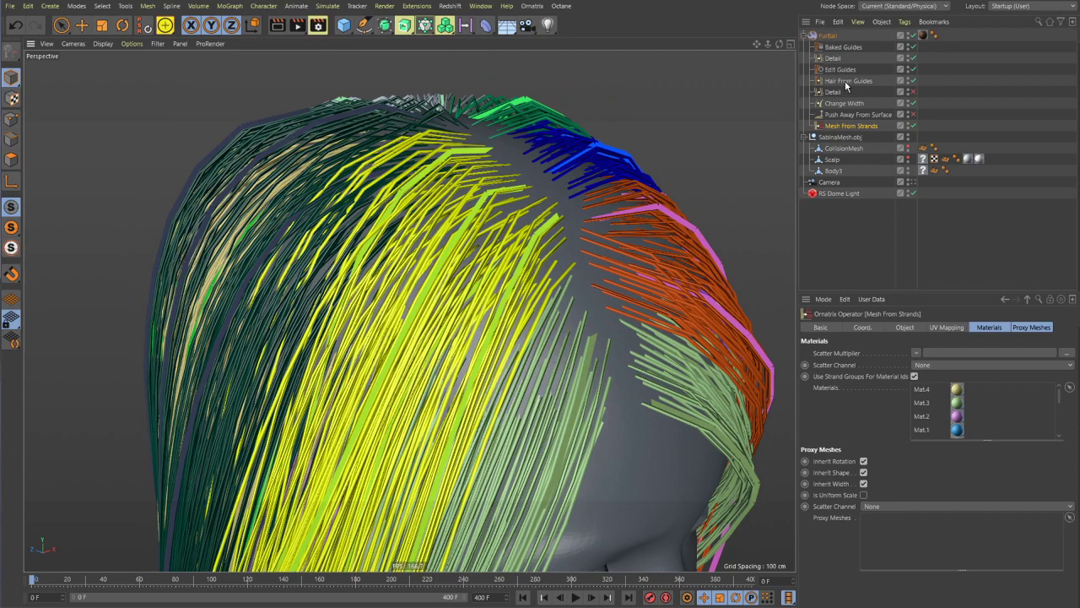
left_click_drag(597, 239, 563, 265, "alt")
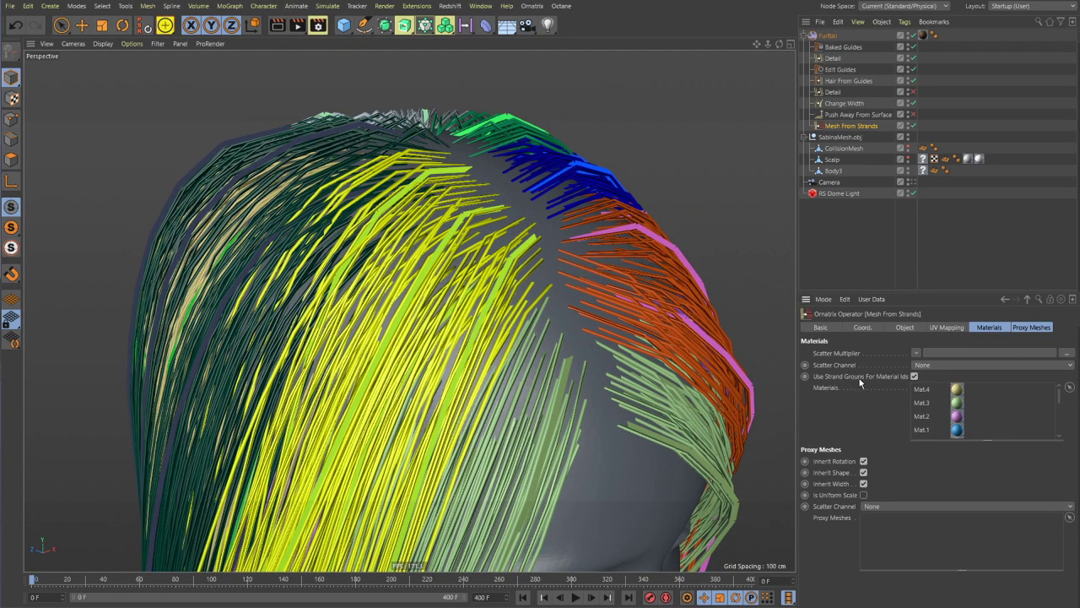
- Enable the Detail operator located between Hair From Guides and Change Width
left_click(845, 104)
left_click(854, 114)
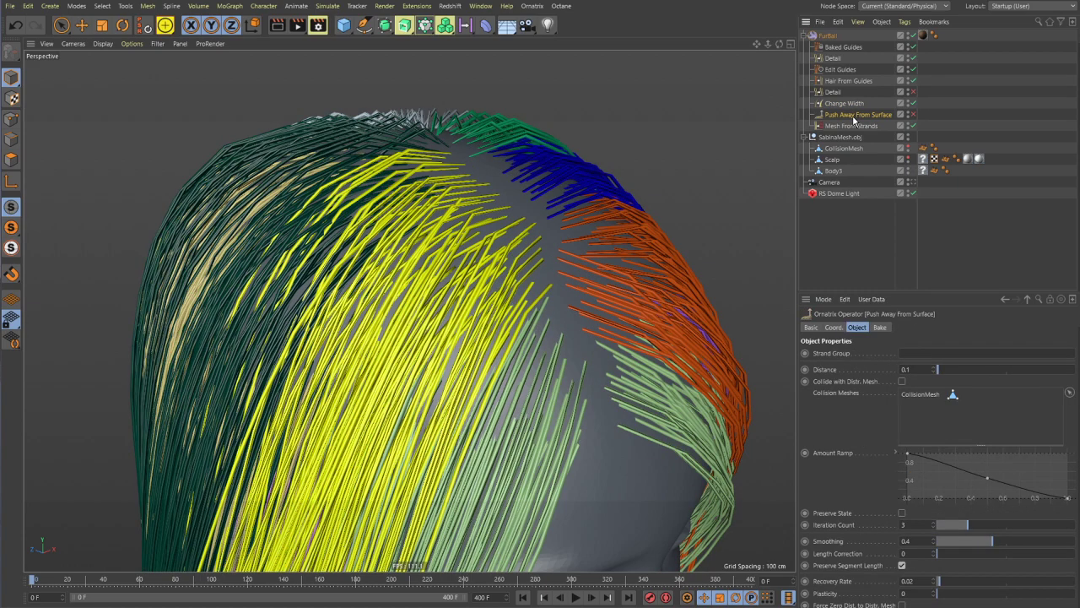
left_click(837, 92)
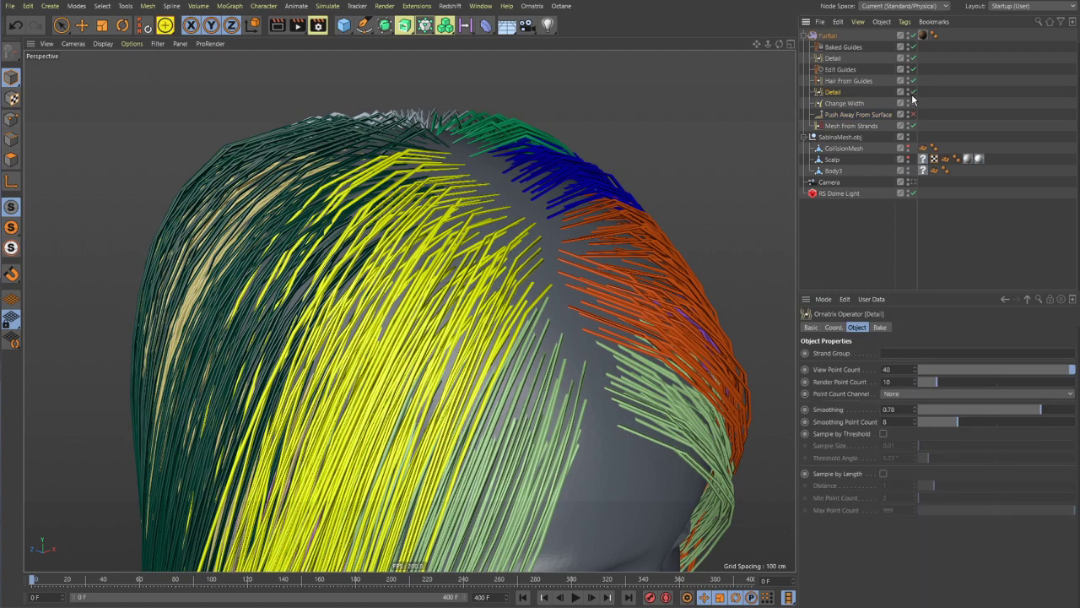
- Expand the materials list of Mesh From Strands and review its strand-group material ID and Scatter Multiplier options
left_click(858, 126)
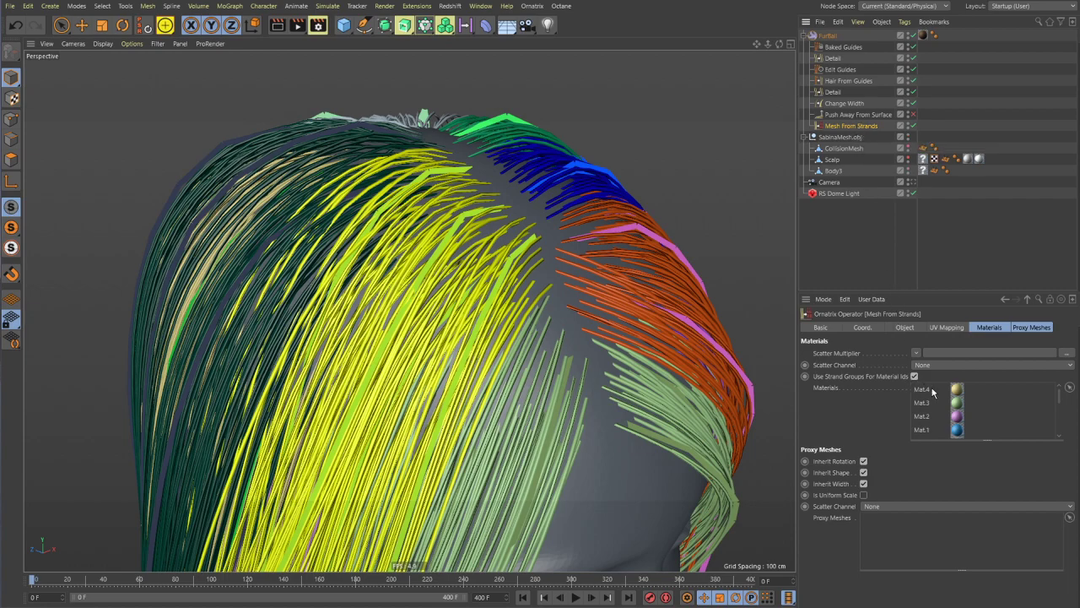
left_click_drag(987, 440, 983, 554)
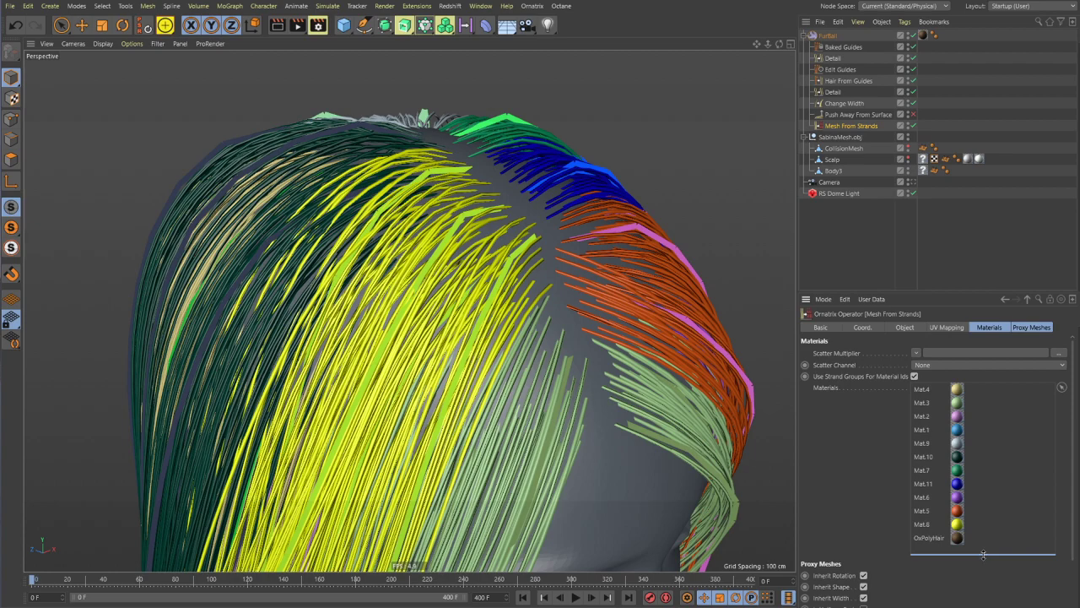
left_click(915, 377)
left_click(915, 377)
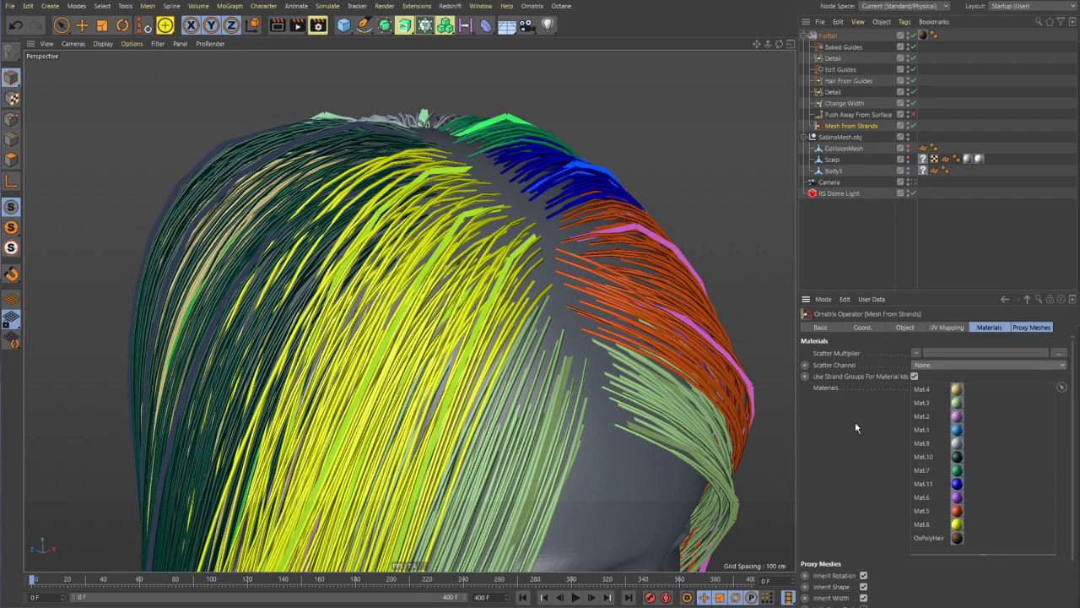
left_click(915, 353)
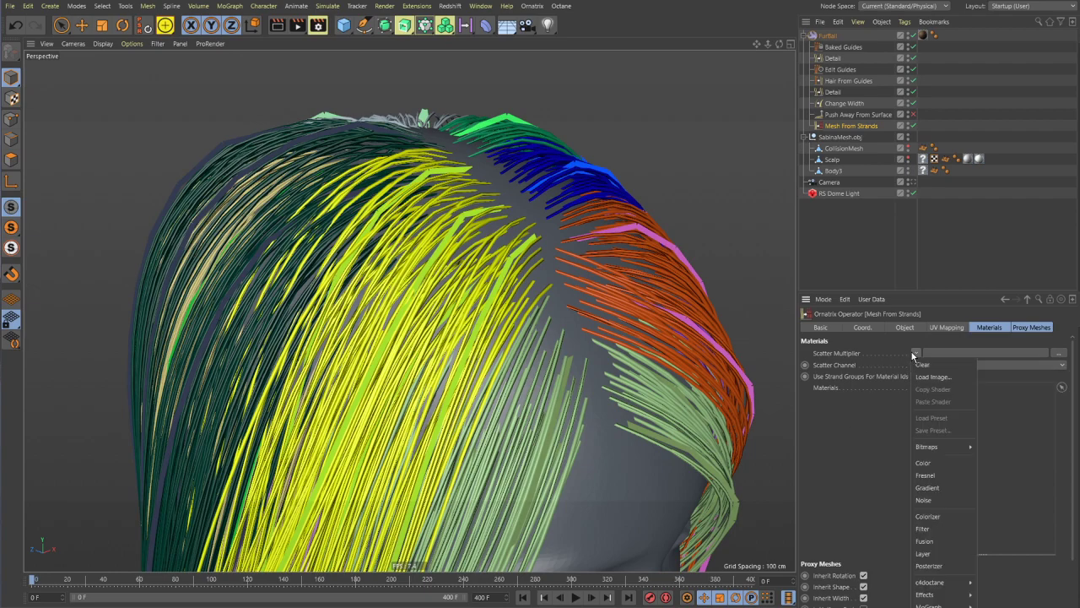
left_click(838, 470)
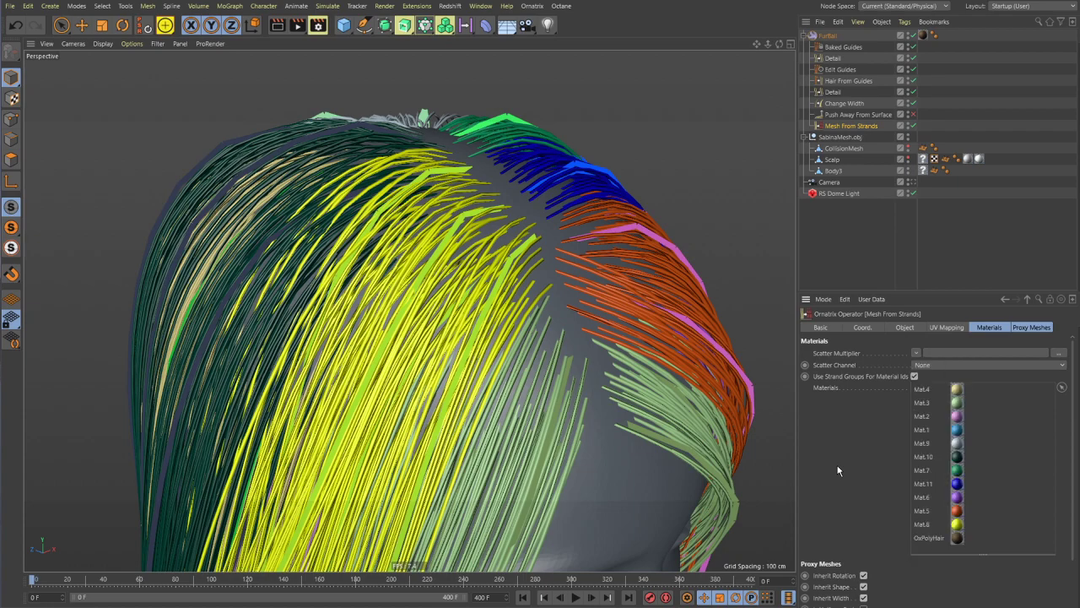
- Disable Mesh From Strands, enable Push Away From Surface, and open the Hair From Guides object properties
left_click(912, 125)
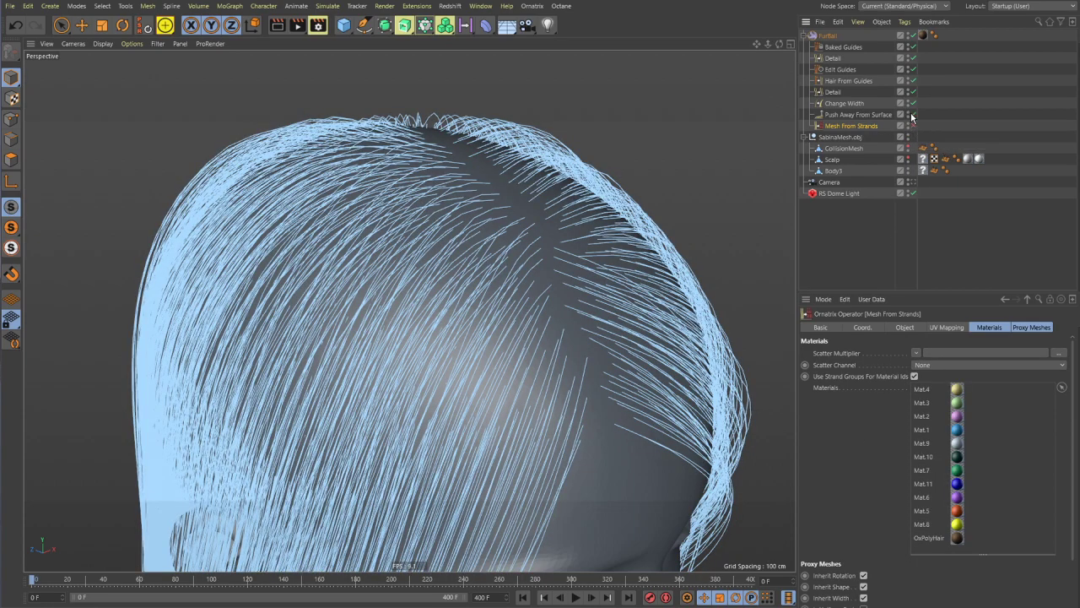
left_click(911, 115)
left_click_drag(549, 221, 456, 393, "alt")
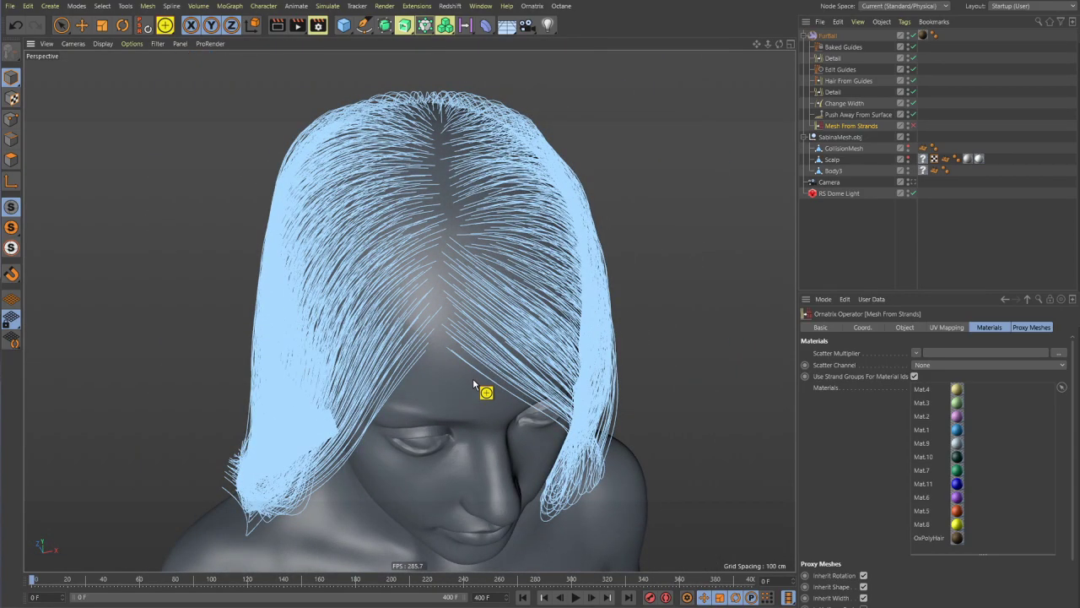
left_click_drag(519, 402, 448, 330, "alt")
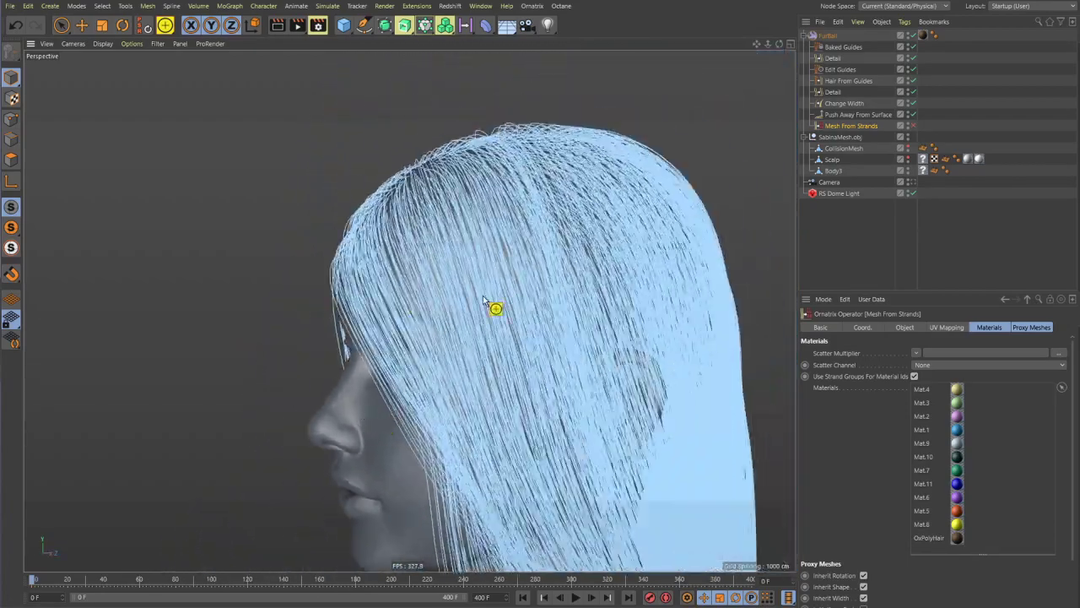
left_click(858, 81)
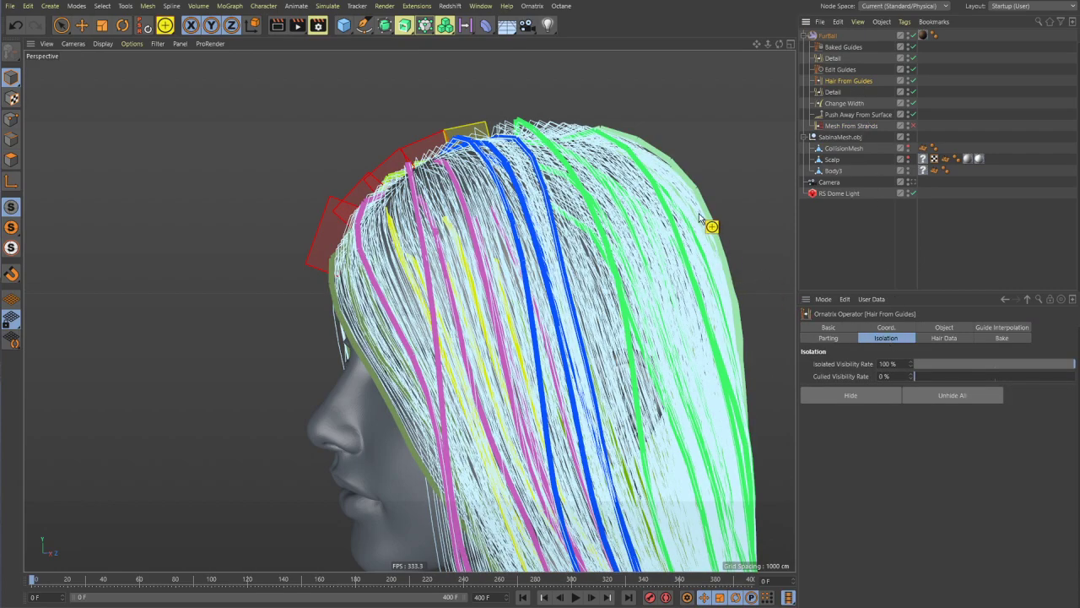
left_click(944, 328)
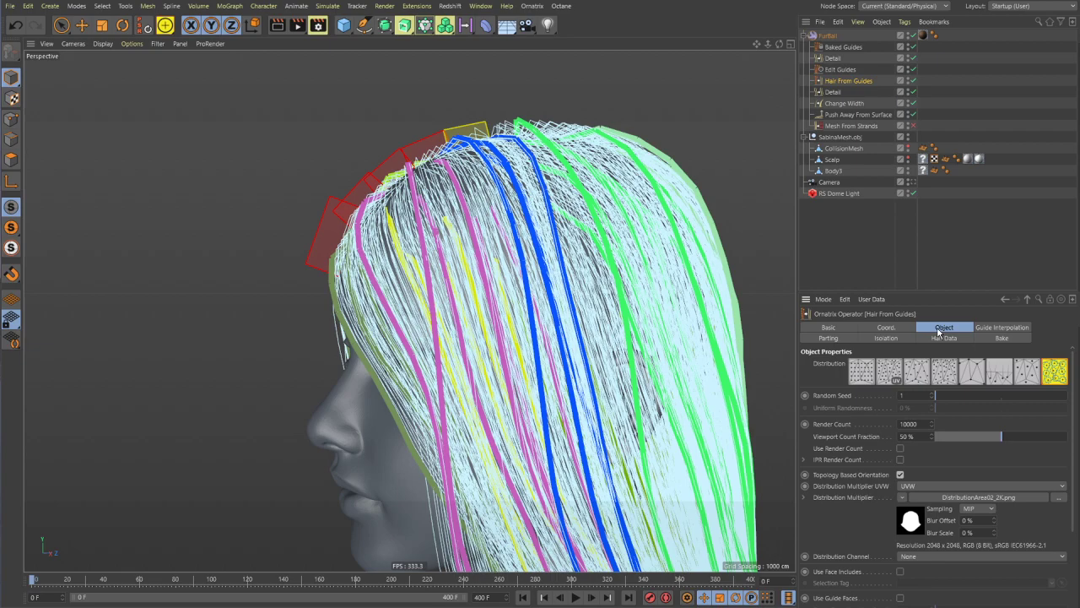
- Detach the Ornatrix operator palette and add a second Mesh From Strands operator directly after Push Away From Surface
left_click(869, 115)
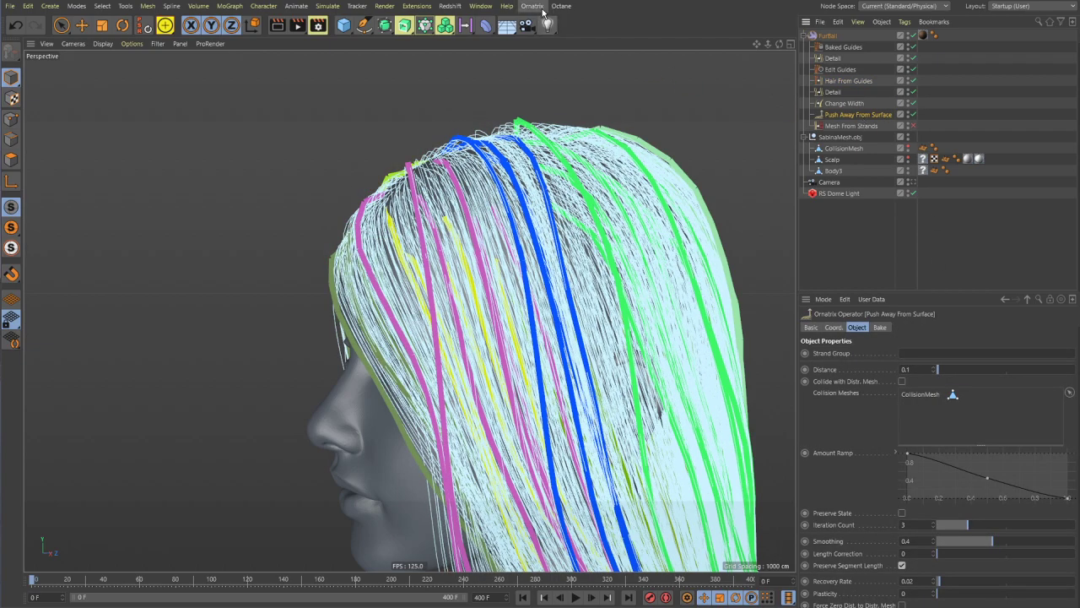
left_click(540, 7)
left_click(557, 15)
left_click_drag(557, 14, 78, 131)
left_click(55, 195)
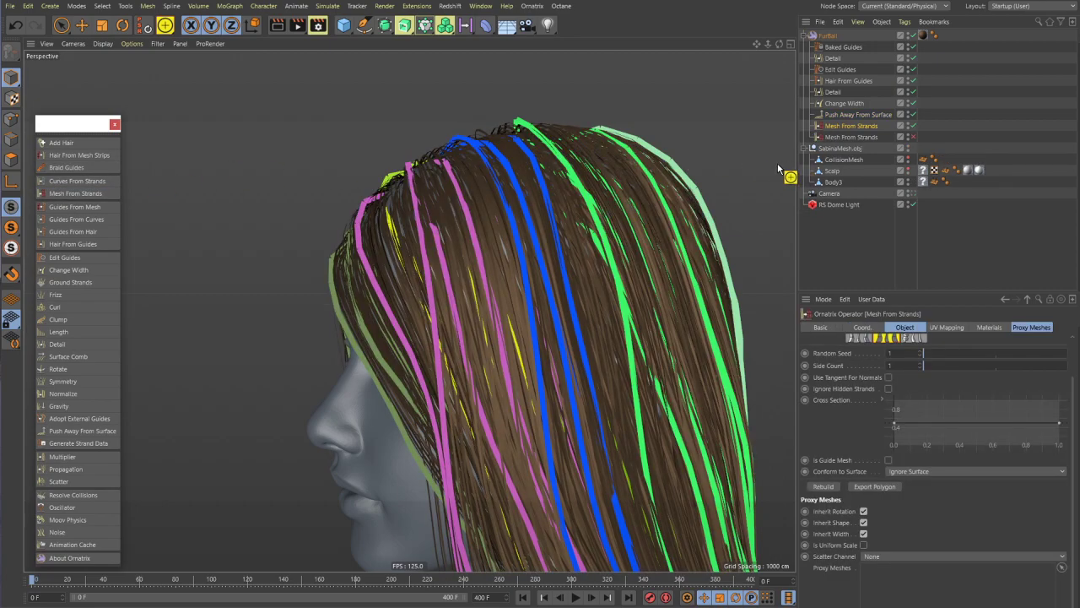
- Enable Per-Strand Coordinates in the UV mapping of the new Mesh From Strands operator and inspect the hair mesh
left_click(862, 327)
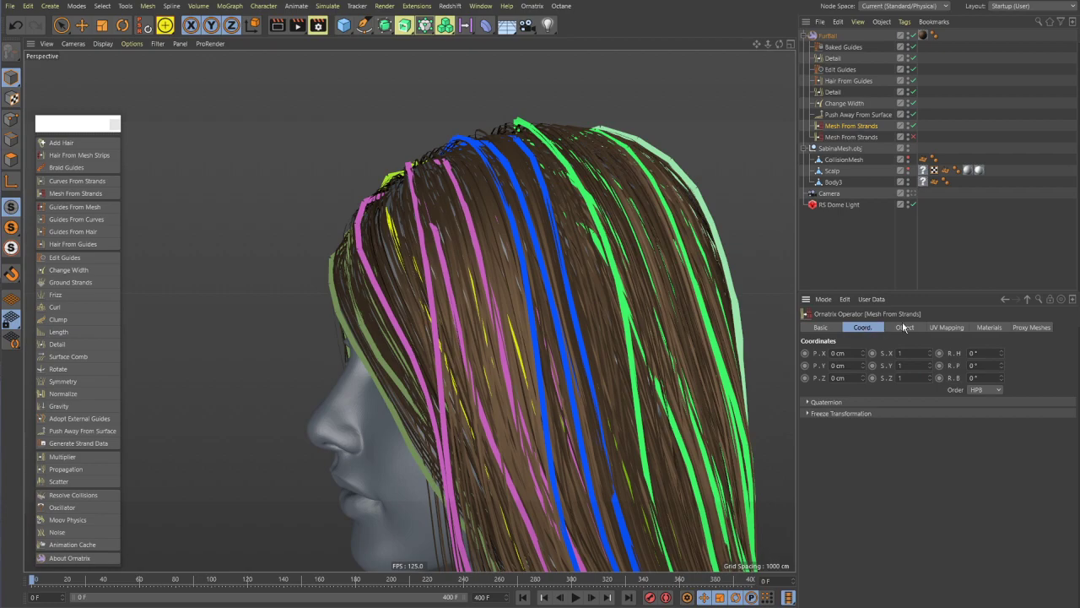
left_click(902, 328)
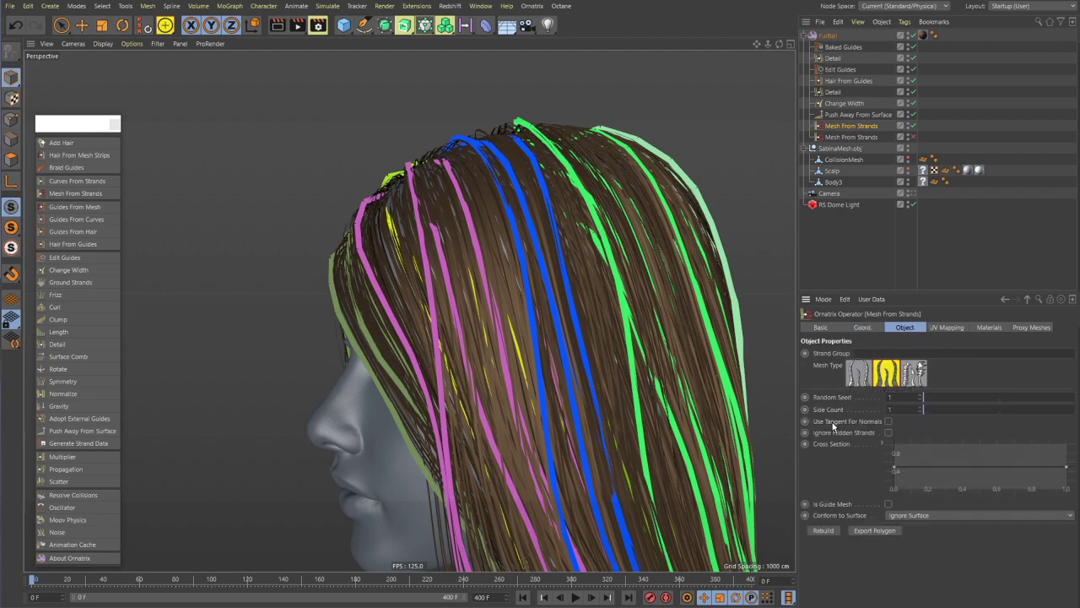
left_click(945, 327)
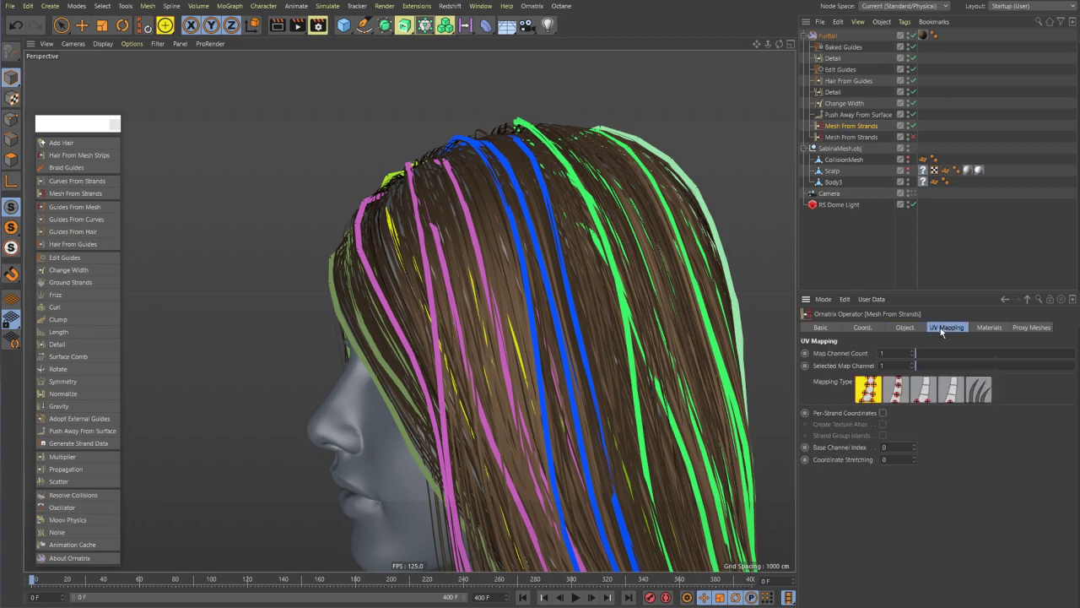
left_click(882, 413)
left_click_drag(553, 296, 412, 262, "alt")
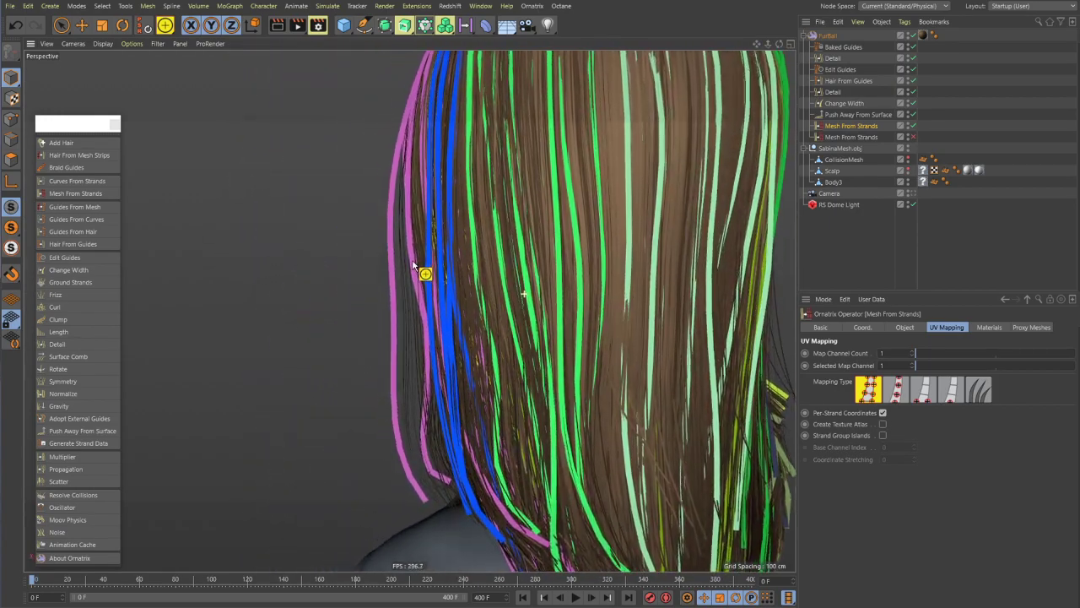
left_click_drag(621, 275, 556, 381, "alt")
left_click_drag(556, 270, 639, 275, "alt")
- Review the Push Away From Surface, Change Width and Hair From Guides operators, and switch to Live Selection to inspect the hair mesh without guides
left_click(860, 115)
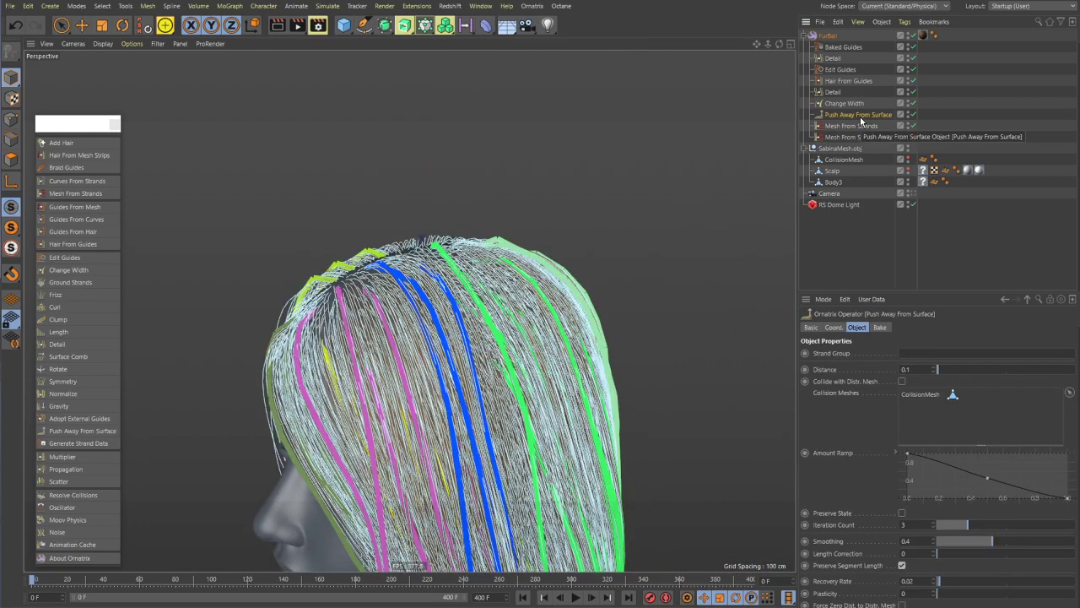
left_click(846, 103)
left_click(850, 81)
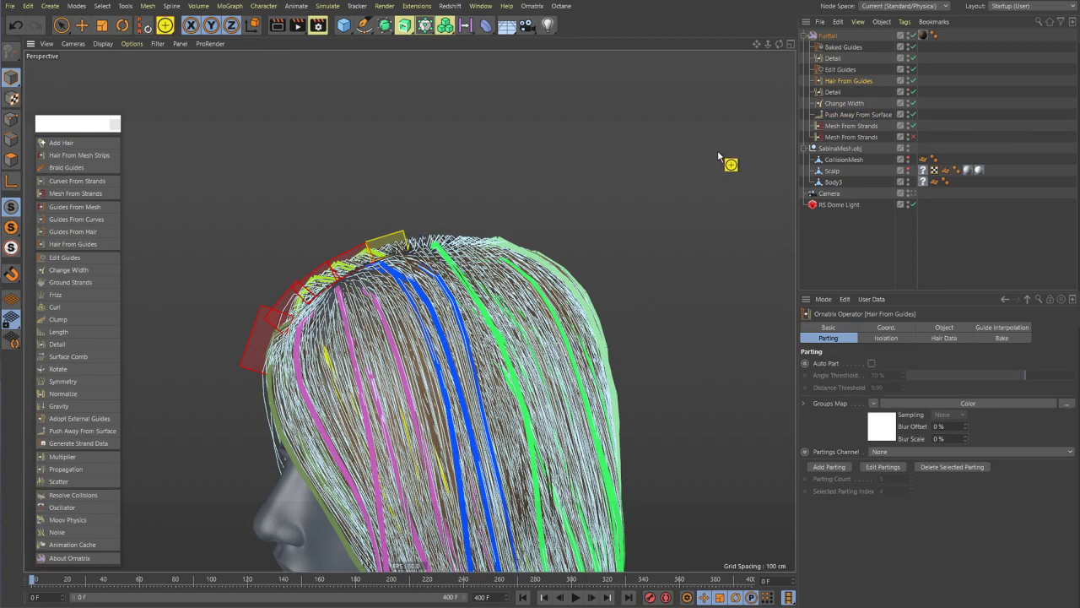
left_click_drag(674, 224, 701, 202, "alt")
middle_click_drag(703, 169, 670, 169, "alt")
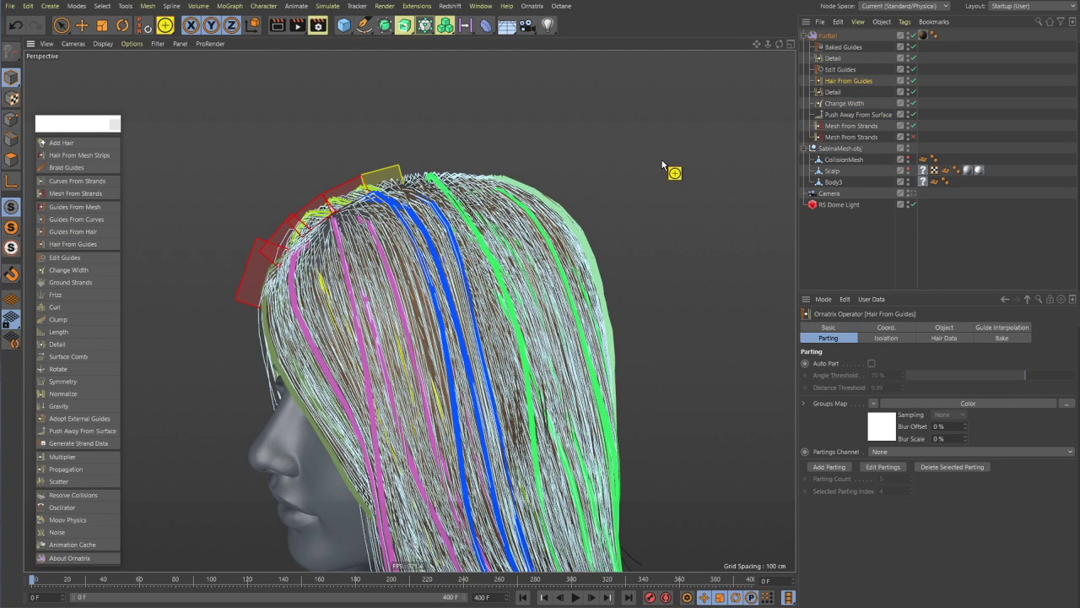
left_click(61, 26)
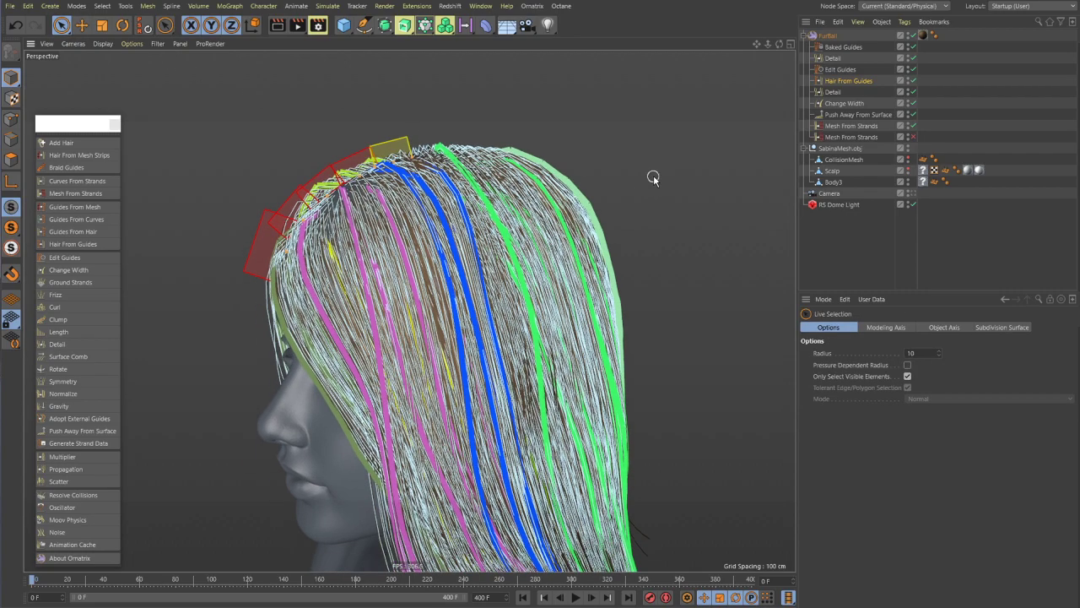
mouse_move(654, 177)
left_mouse_down("alt")
mouse_move(696, 186)
mouse_move(583, 231)
mouse_move(665, 297)
mouse_move(651, 288)
mouse_move(665, 216)
mouse_move(641, 275)
mouse_move(472, 243)
mouse_move(341, 157)
mouse_move(396, 171)
mouse_move(499, 229)
mouse_move(642, 177)
left_mouse_up("alt")
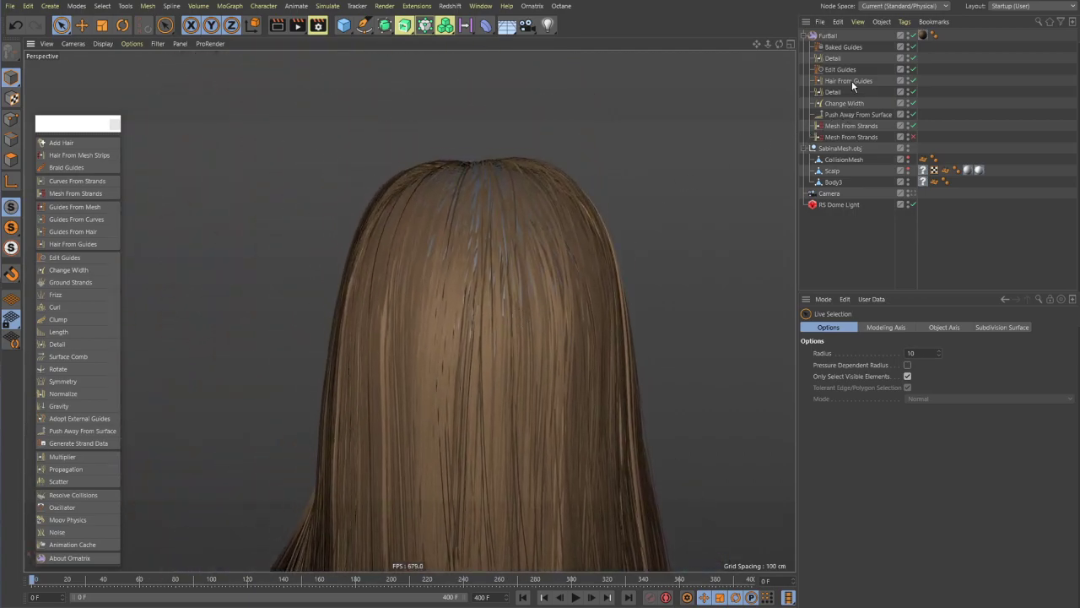
- Hide the guides and inspect the hair mesh from the back of the head round to the face
left_click(9, 5)
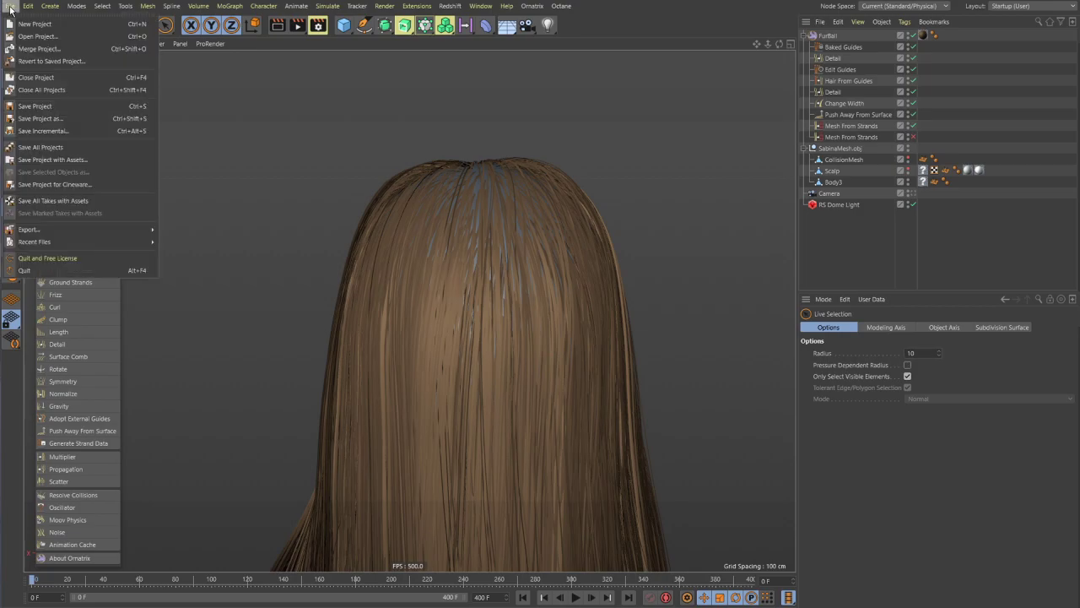
left_click(290, 142)
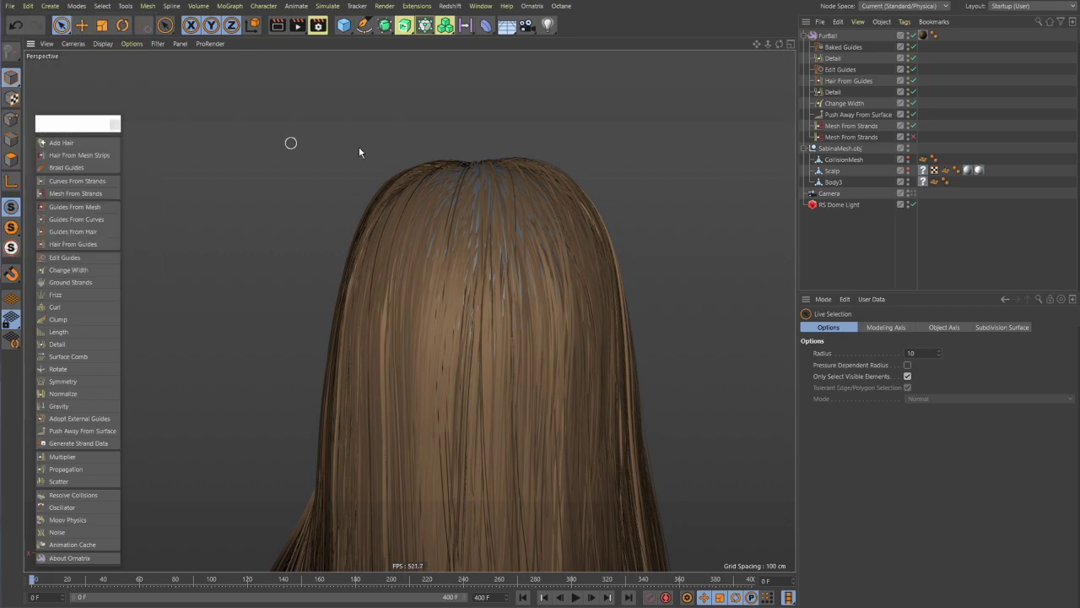
left_click(868, 84)
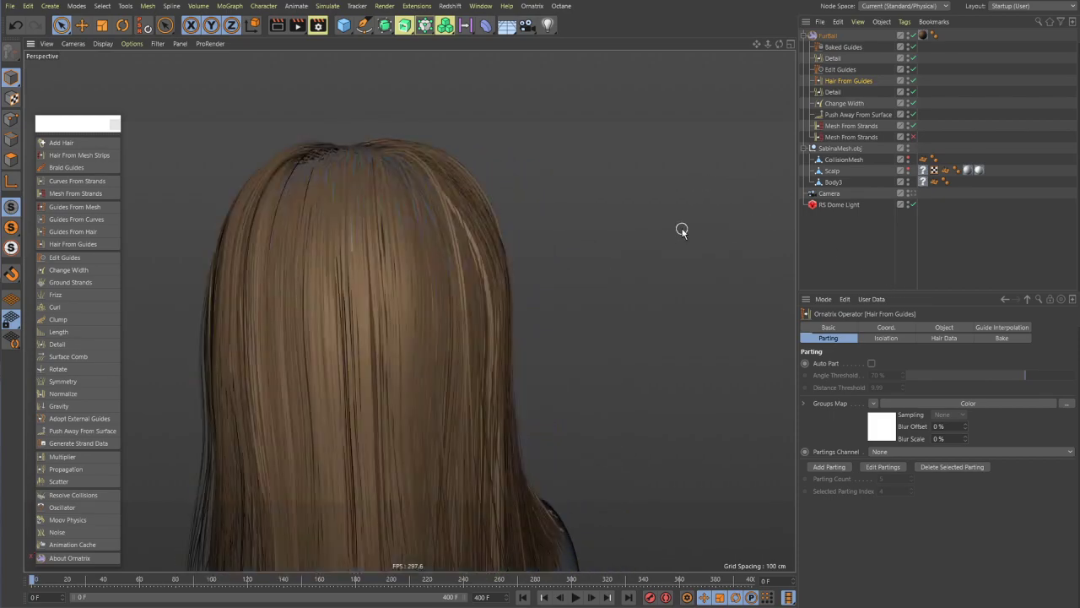
left_click(688, 124)
left_click_drag(688, 124, 553, 243, "alt")
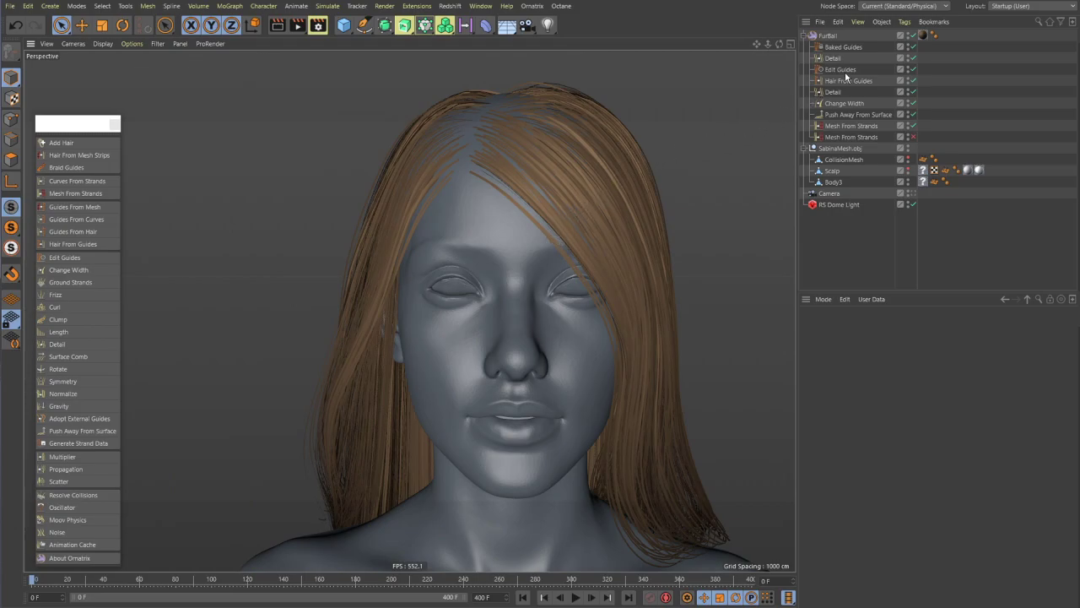
- Toggle the Edit Guides operator off and on to compare its effect on the hairstyle
left_click(913, 69)
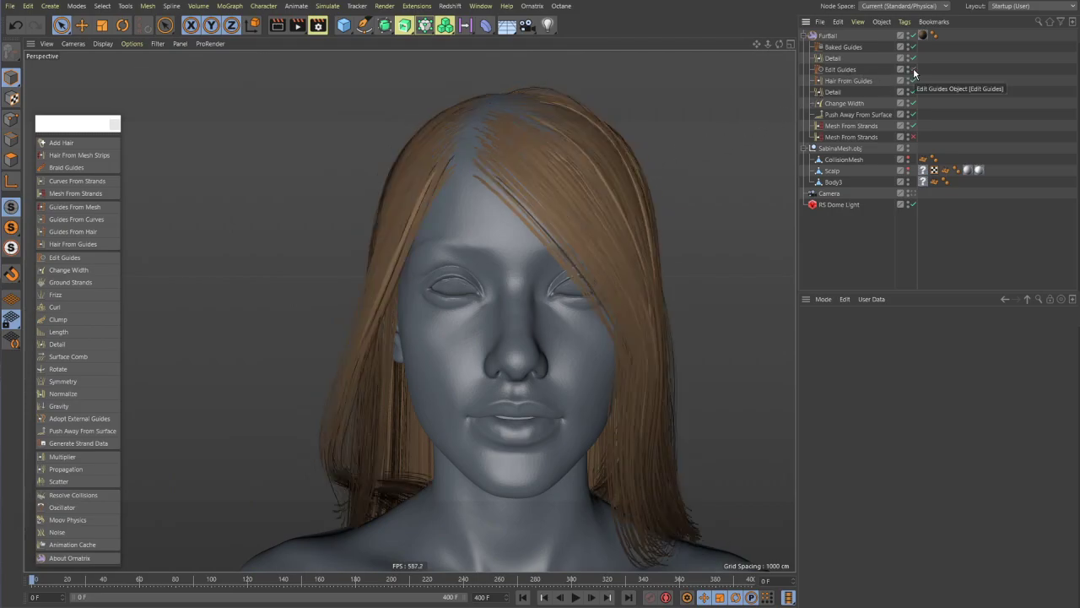
left_click(913, 72)
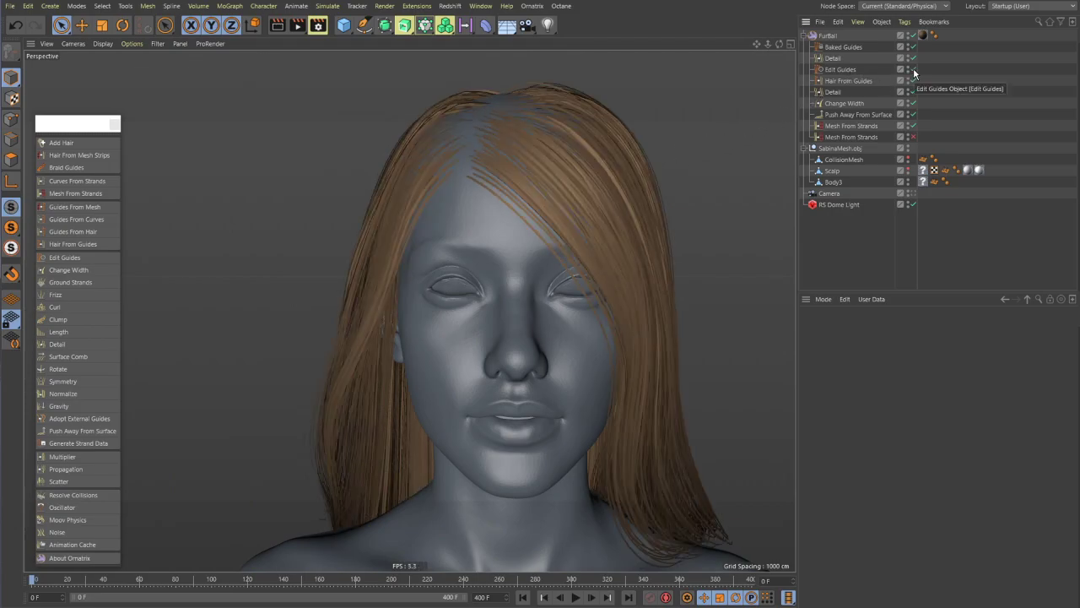
left_click(913, 71)
left_click(913, 70)
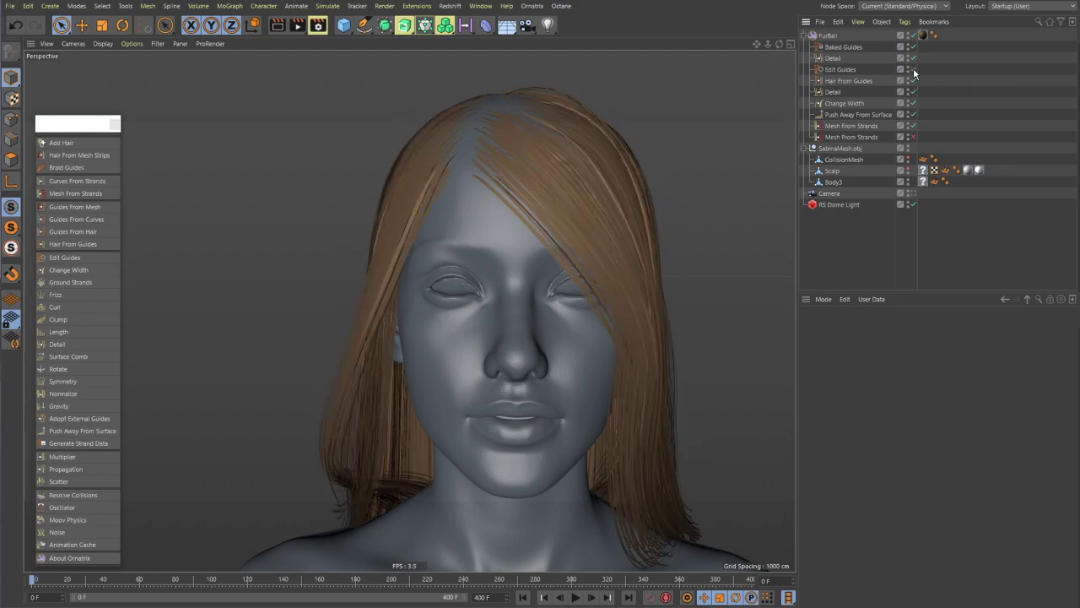
- Lower the Apply Amount of the Edit Guides operator to preview the effect, and restore it to 100%
left_click(845, 70)
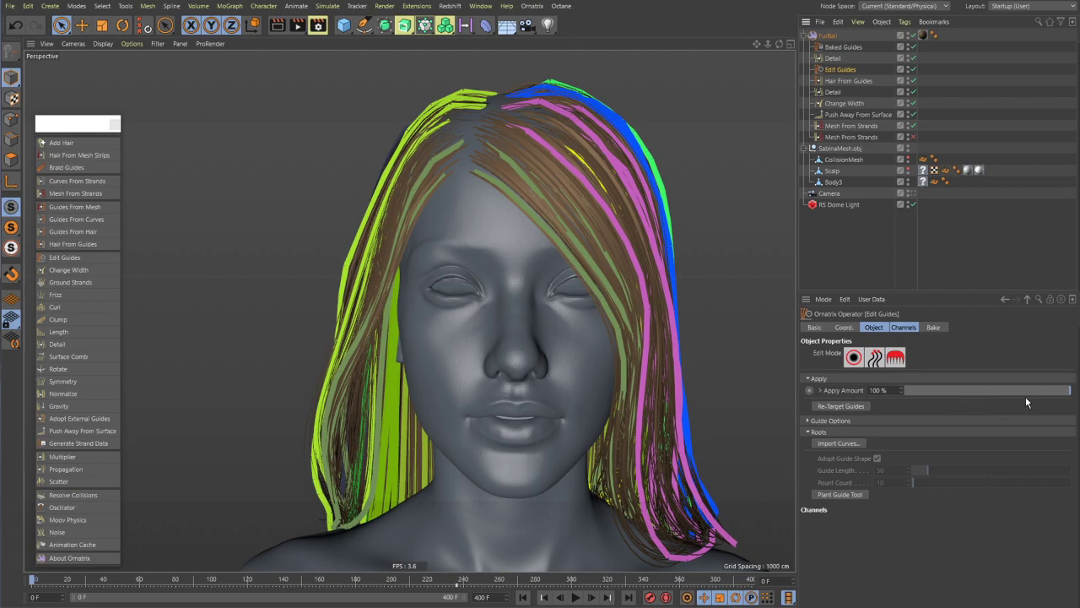
left_click_drag(1053, 397, 896, 402)
left_click_drag(574, 304, 540, 299, "alt")
left_click_drag(931, 397, 1073, 390)
left_click_drag(550, 241, 587, 227, "alt")
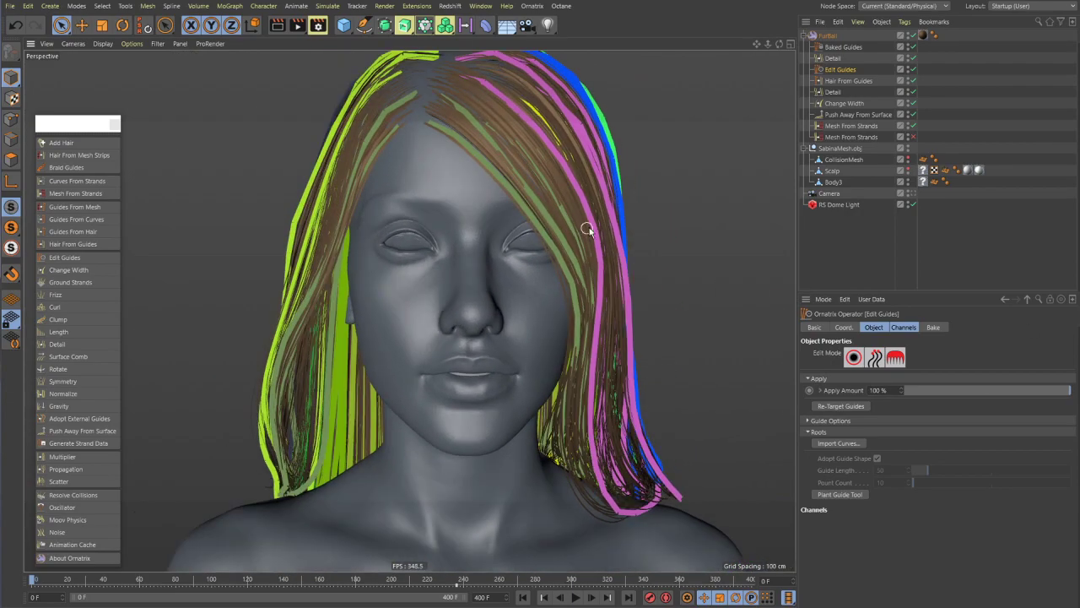
- Set the Viewport Count Fraction of Hair From Guides to 100% and check the hair mesh without guides
left_click(849, 81)
left_click(673, 135)
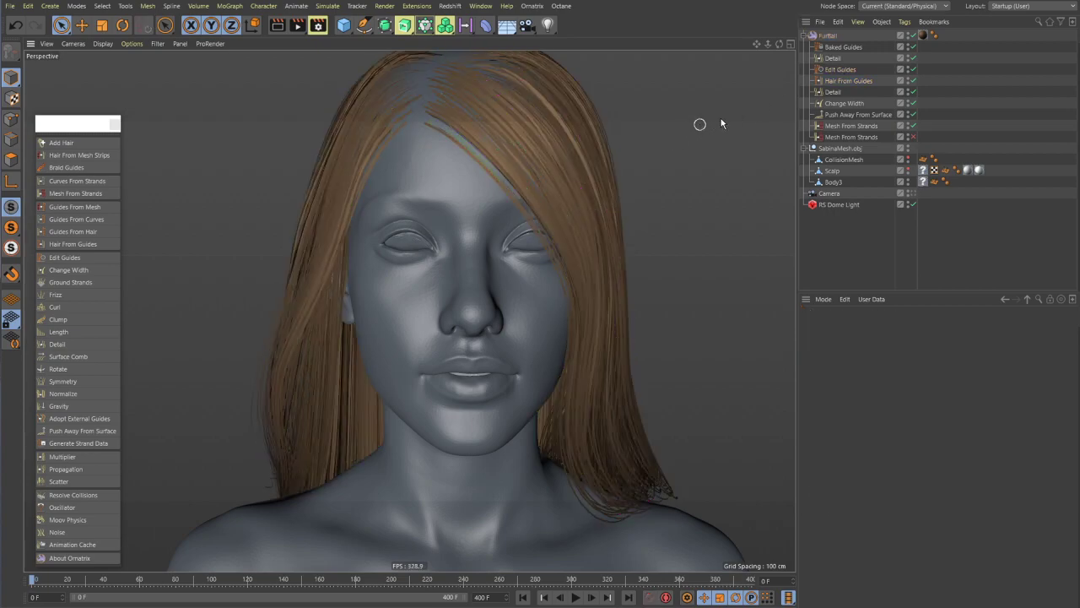
left_click(845, 81)
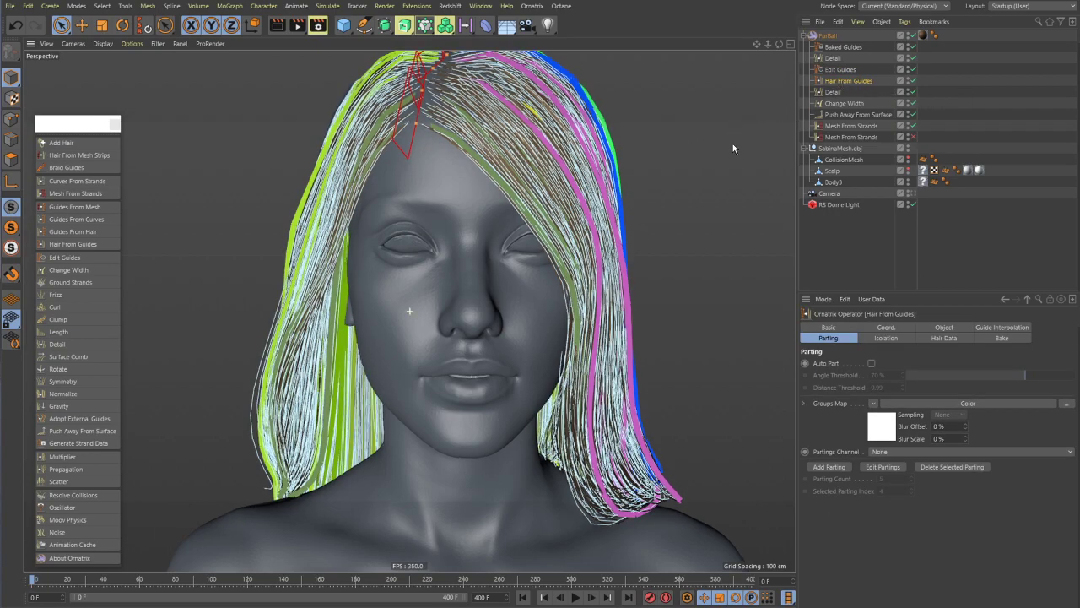
left_click(868, 78, "ctrl")
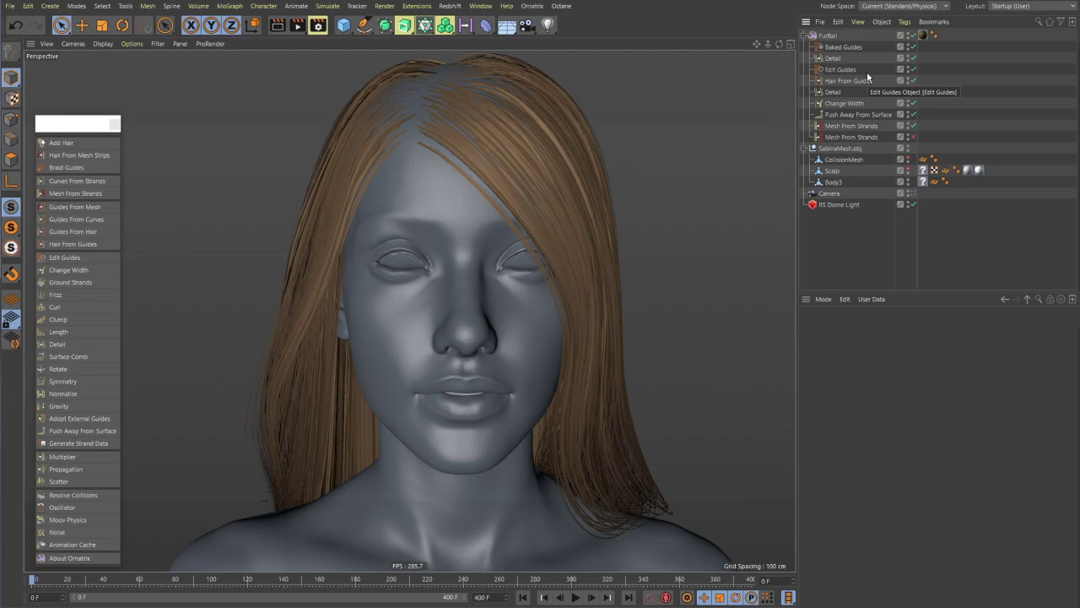
left_click(862, 82)
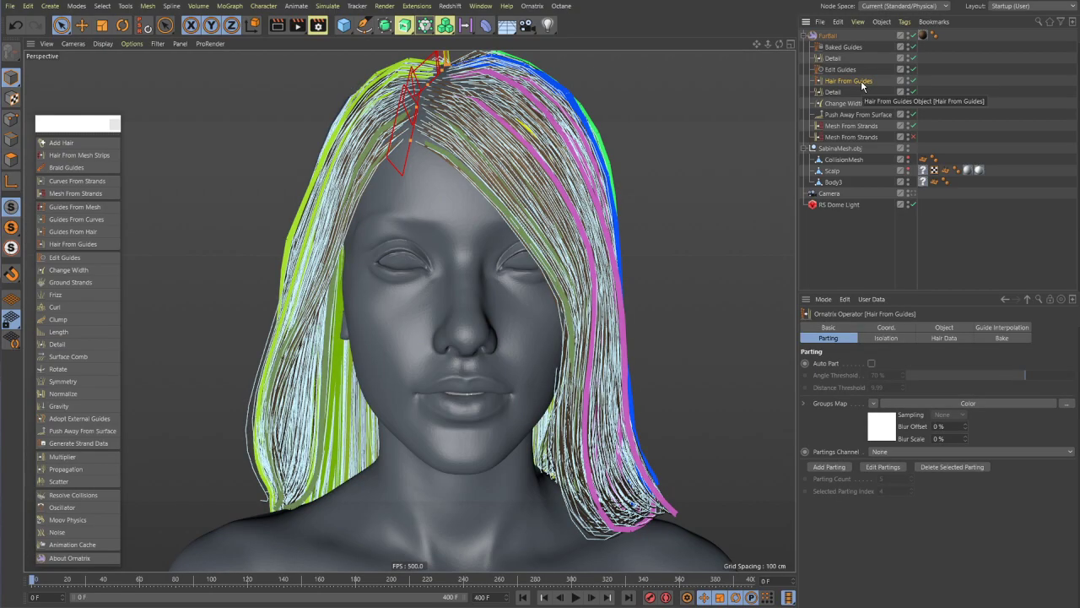
left_click(946, 327)
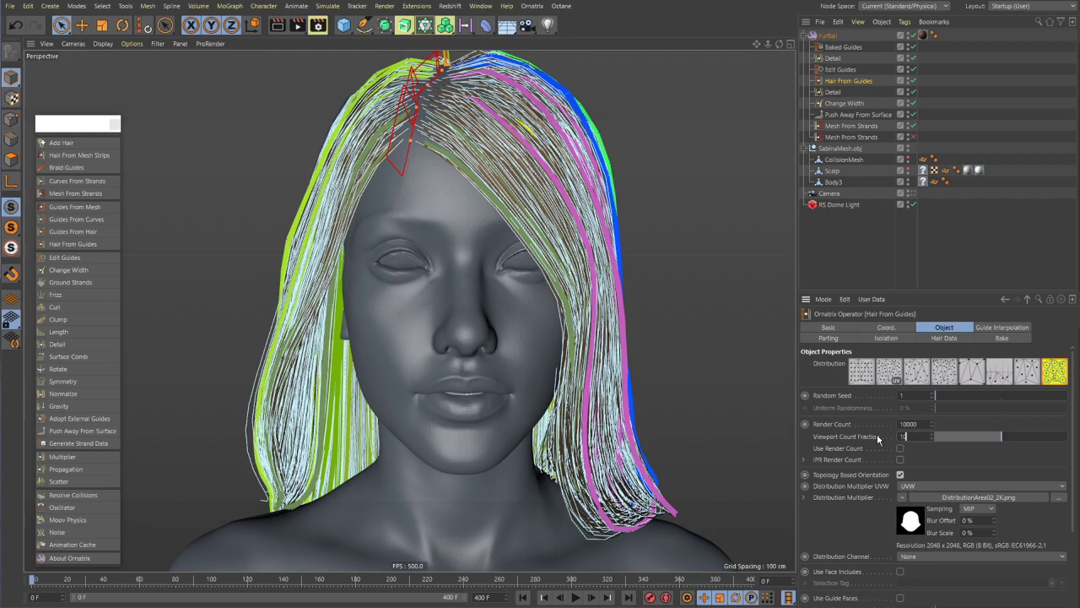
type("00")
key("Return")
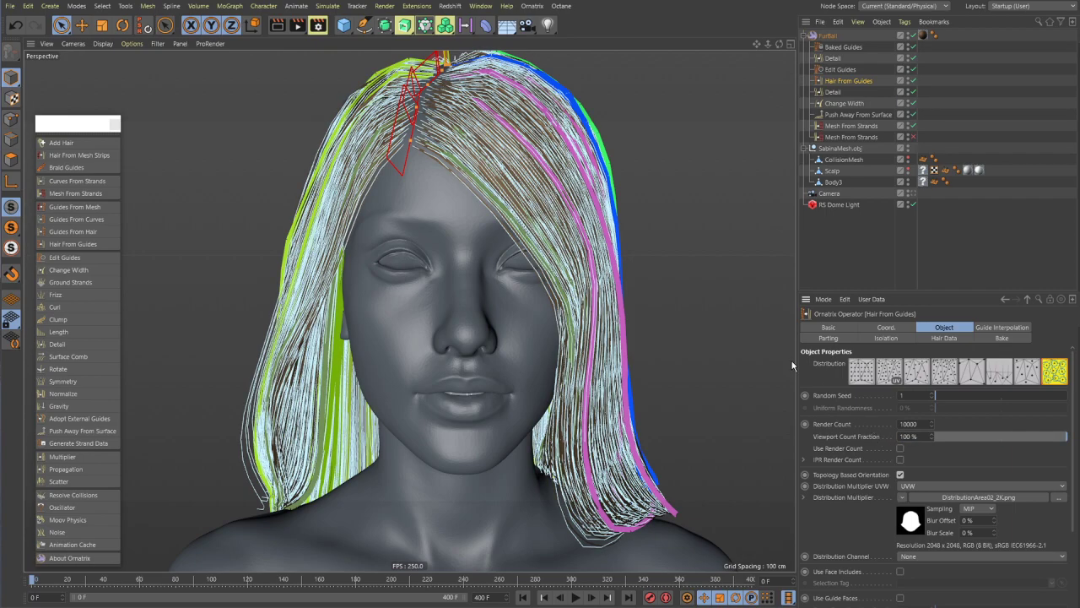
left_click(670, 236)
mouse_move(482, 211)
left_mouse_down("alt")
mouse_move(534, 222)
mouse_move(518, 225)
mouse_move(639, 224)
mouse_move(445, 327)
mouse_move(473, 436)
mouse_move(161, 312)
mouse_move(404, 304)
mouse_move(395, 299)
mouse_move(489, 272)
mouse_move(447, 264)
mouse_move(381, 313)
mouse_move(372, 394)
mouse_move(230, 327)
mouse_move(138, 312)
mouse_move(361, 271)
mouse_move(535, 277)
mouse_move(596, 301)
mouse_move(624, 270)
left_mouse_up("alt")
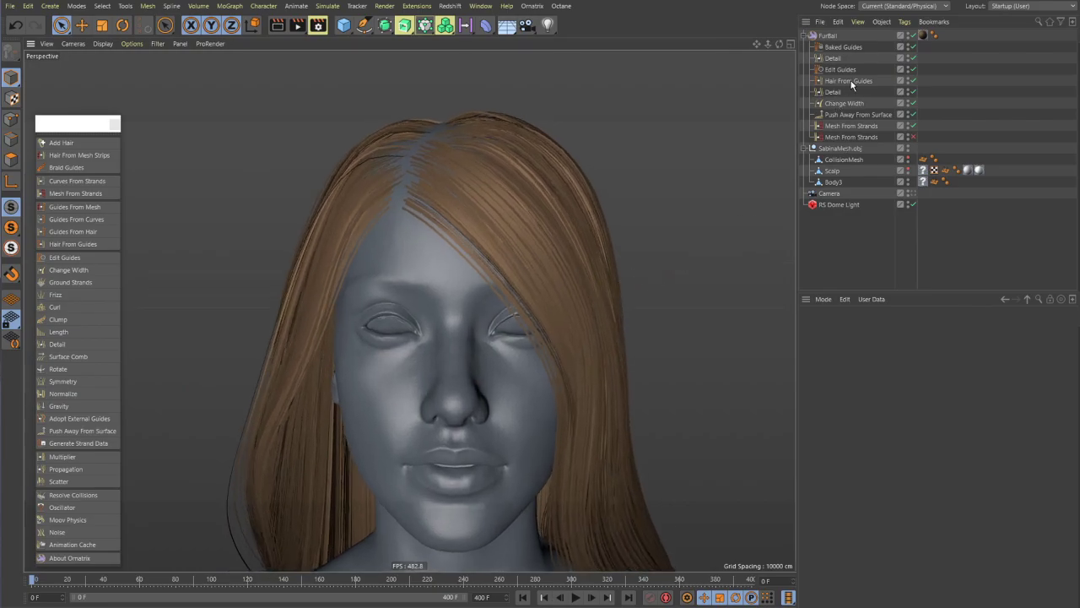
- Set the Width of the Change Width operator to 0.1 cm and check the thinner strands
left_click(849, 125)
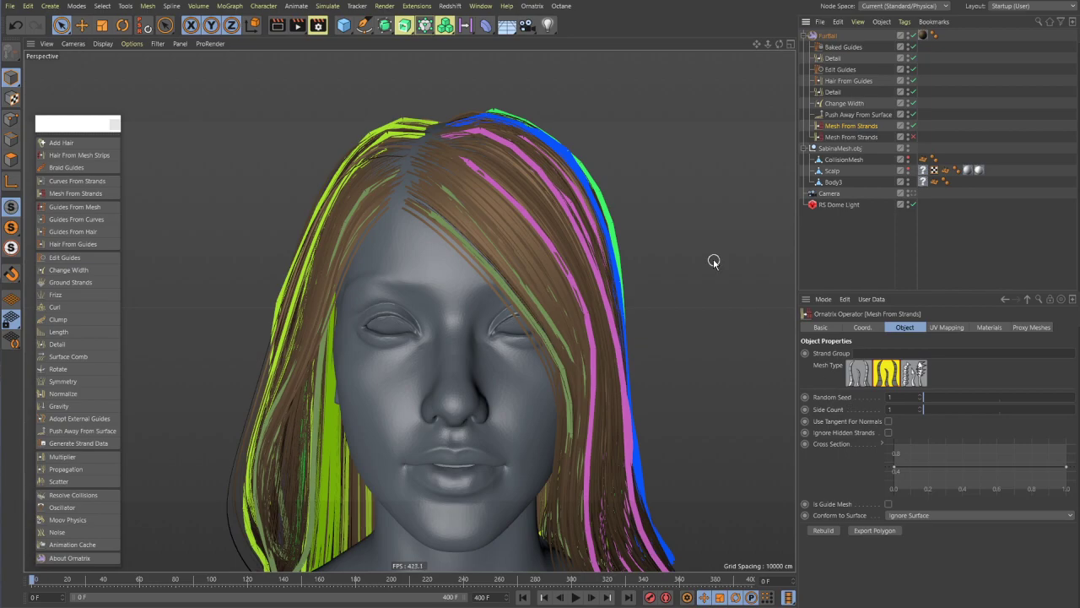
left_click(842, 103)
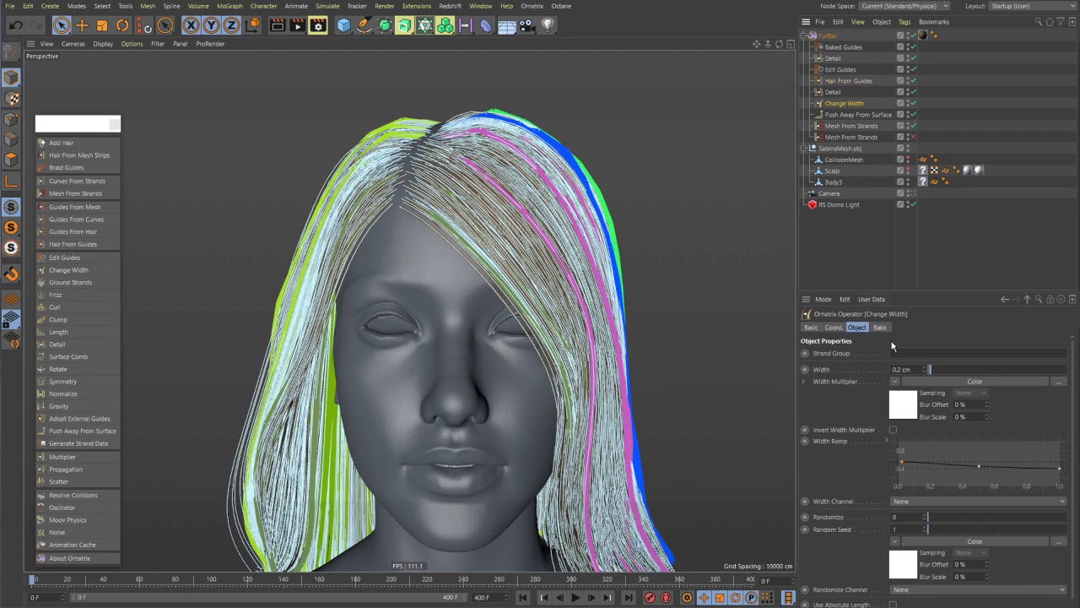
left_click_drag(915, 368, 877, 377)
type("0.1")
key("Return")
left_click(697, 272)
left_click_drag(697, 272, 691, 305, "alt")
- Set the Render Count of Hair From Guides to 50000 and view the denser hair mesh
left_click(860, 80)
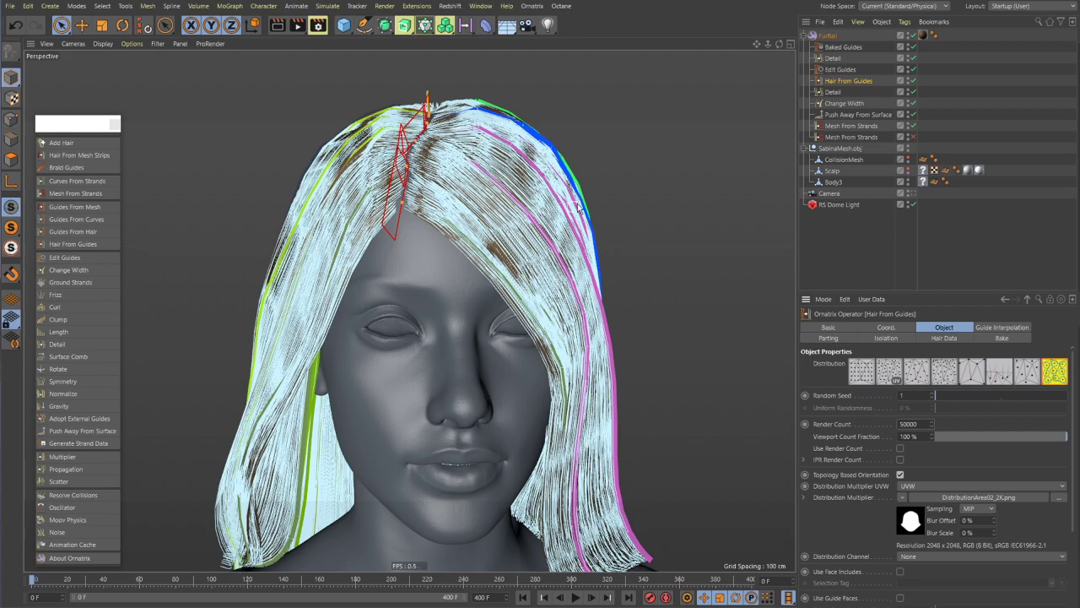
left_click(650, 205)
left_click_drag(650, 205, 472, 266, "alt")
- Examine the dense hair mesh around the head and up close, checking strand coverage and individual strips
right_click_drag(499, 261, 639, 318, "alt")
left_click_drag(551, 309, 468, 416, "alt")
right_click_drag(468, 416, 183, 210, "alt")
left_click_drag(183, 210, 328, 137, "alt")
right_click_drag(328, 137, 559, 284, "alt")
mouse_move(559, 285)
left_mouse_down("alt")
mouse_move(646, 352)
mouse_move(497, 357)
mouse_move(525, 360)
mouse_move(441, 282)
mouse_move(335, 309)
mouse_move(266, 293)
mouse_move(396, 386)
mouse_move(436, 295)
mouse_move(473, 417)
mouse_move(535, 330)
mouse_move(647, 284)
mouse_move(546, 288)
left_mouse_up("alt")
scroll(535, 354, "up", 10)
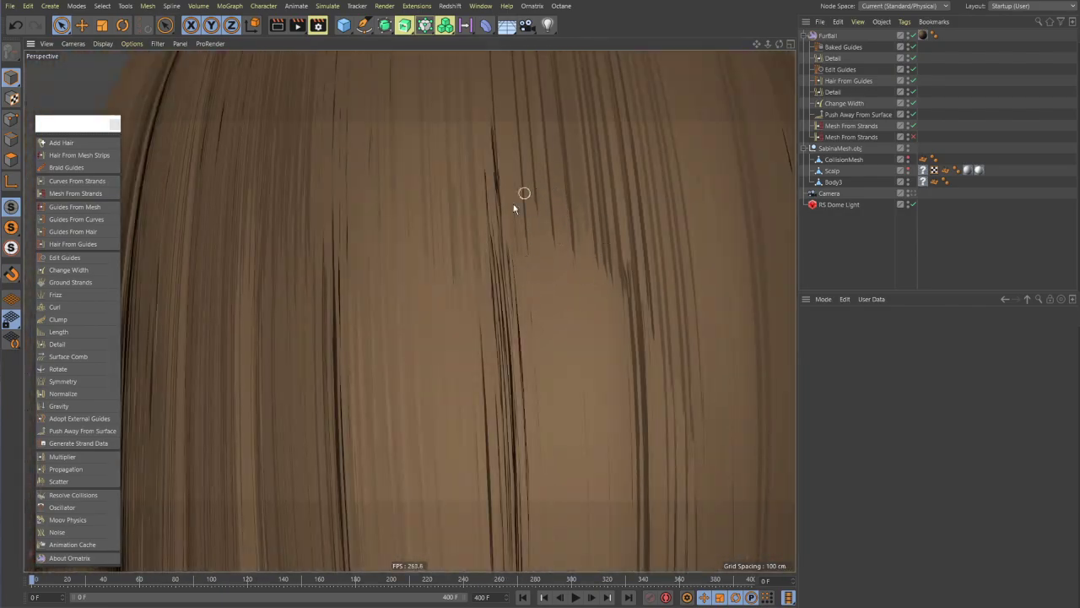
left_click_drag(523, 196, 501, 246, "alt")
scroll(501, 245, "down", 8)
left_click_drag(381, 216, 393, 327, "alt")
scroll(632, 468, "up", 8)
left_click_drag(632, 469, 518, 313, "alt")
left_click_drag(475, 268, 494, 281, "alt")
scroll(450, 273, "down", 6)
scroll(531, 286, "up", 2)
scroll(531, 286, "down", 4)
scroll(494, 379, "up", 3)
scroll(494, 378, "down", 3)
scroll(481, 337, "up", 3)
scroll(514, 366, "down", 3)
left_click_drag(513, 366, 496, 283, "alt")
- Set the Width of the Change Width operator to 0.05 cm and check the hair without guides
left_click(845, 103)
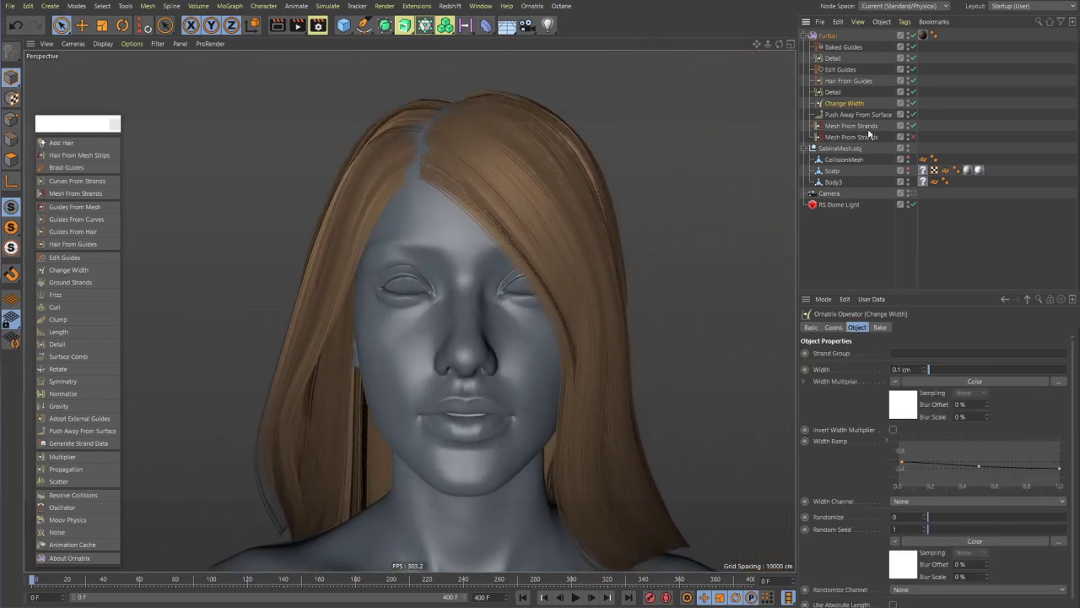
left_click(914, 369)
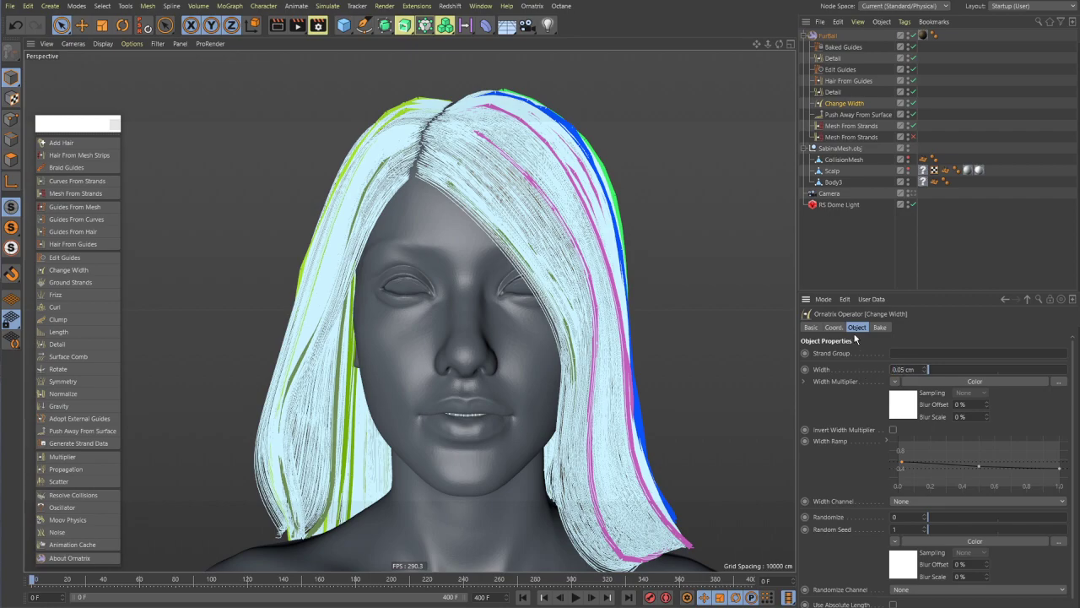
left_click(848, 81)
left_click(636, 167)
left_click_drag(635, 166, 580, 211, "alt")
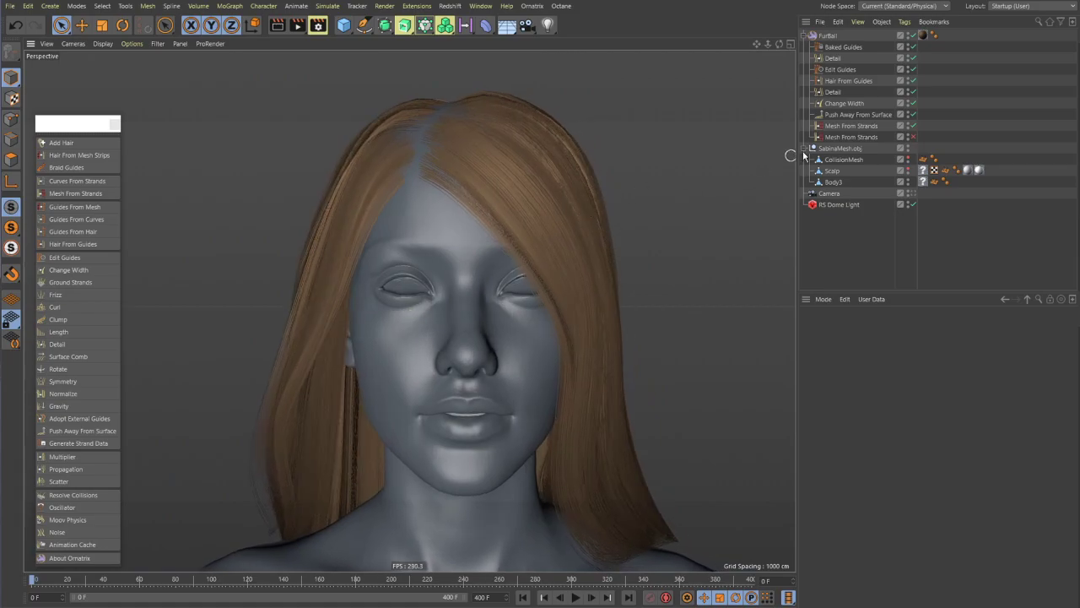
- Reduce the Width of the Change Width operator to 0.025 cm and check the finer strands
left_click(847, 103)
left_click(905, 369)
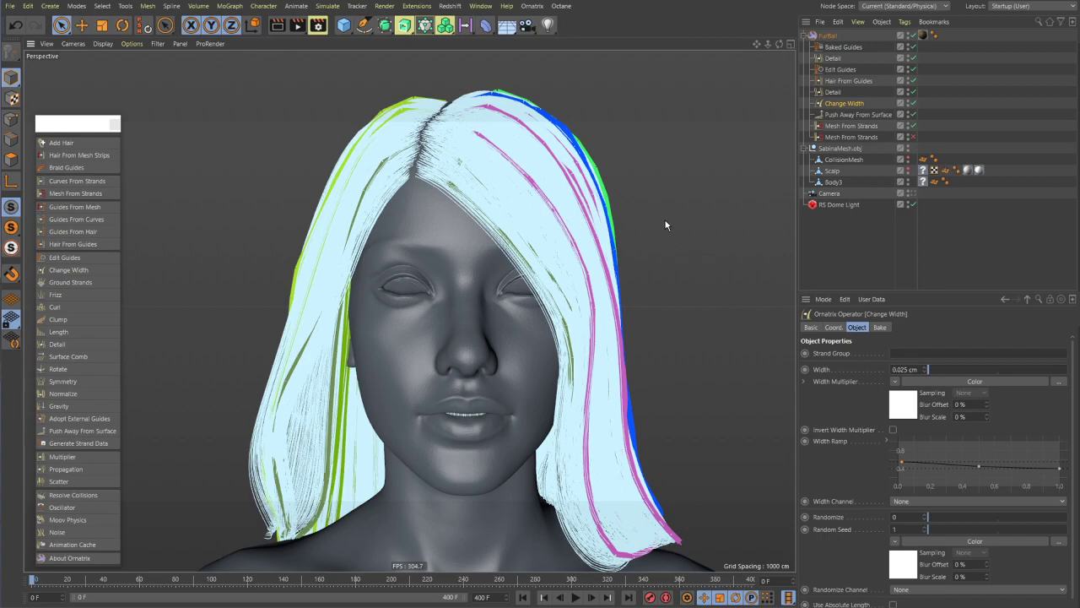
left_click(699, 264)
mouse_move(629, 236)
left_mouse_down("alt")
mouse_move(681, 263)
mouse_move(685, 318)
mouse_move(579, 246)
mouse_move(619, 226)
left_mouse_up("alt")
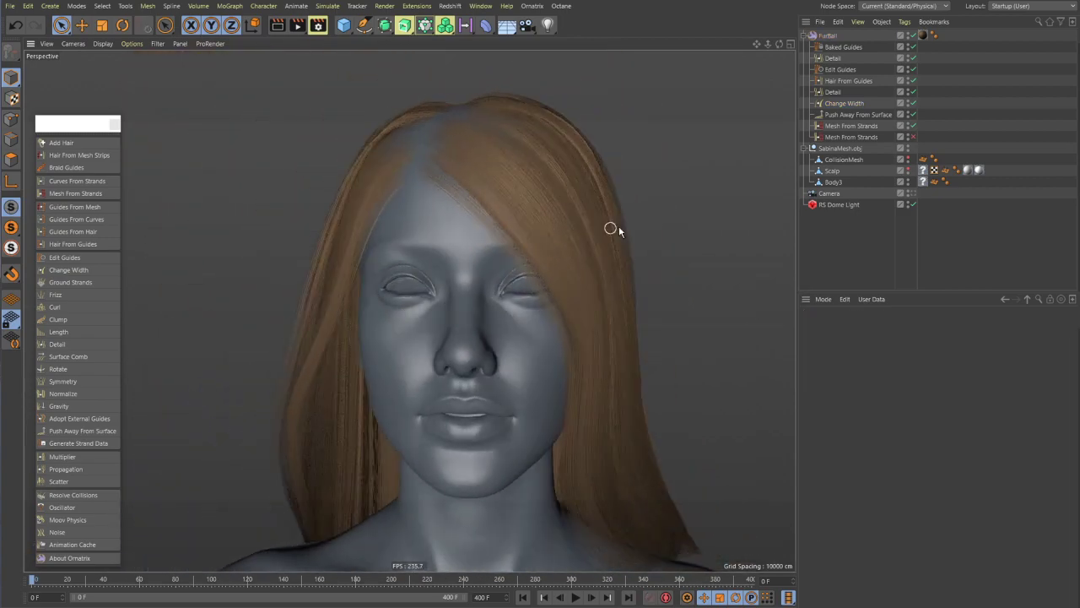
- Raise the root point of the Change Width operator's Width Ramp to thicken the strands at the scalp
left_click(843, 103)
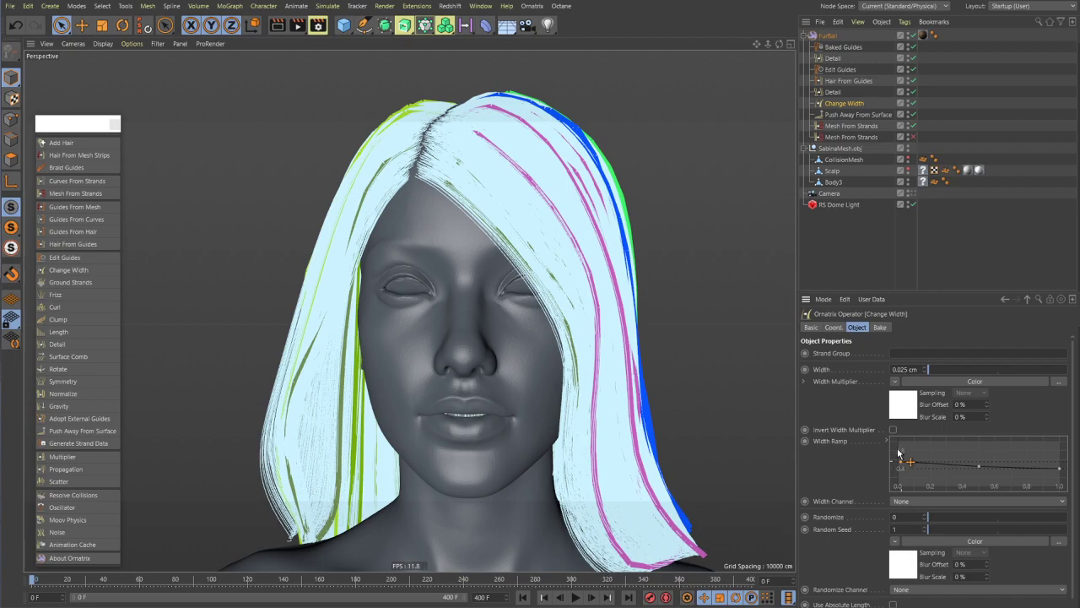
left_click_drag(900, 449, 899, 449)
left_click(744, 310)
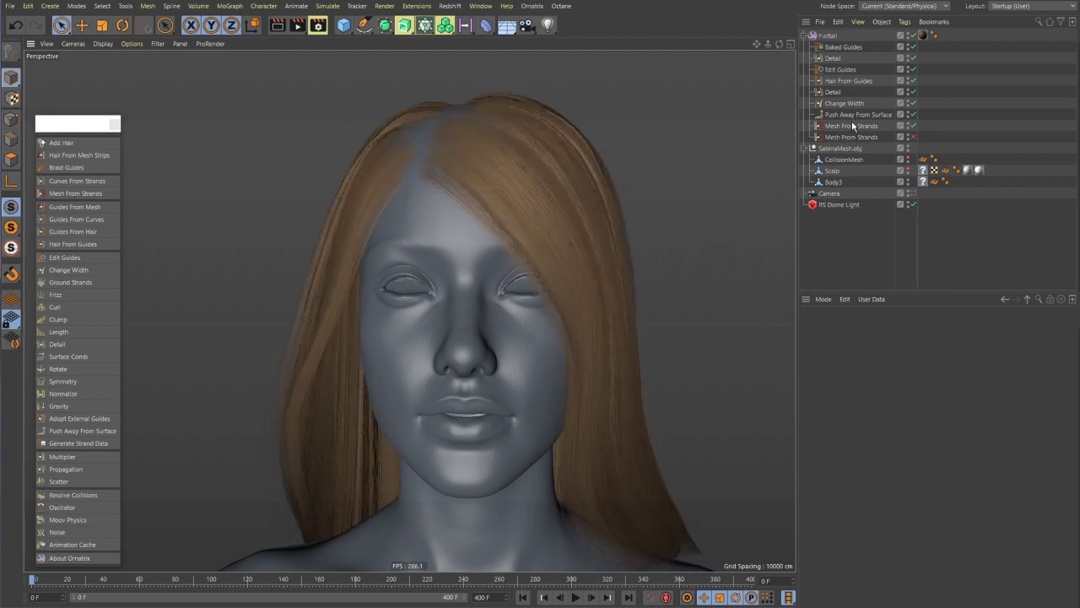
- Review the Hair From Guides and Change Width operators and examine the hair from several angles around the face
left_click(840, 82)
left_click(710, 254)
left_click_drag(447, 295, 408, 295, "alt")
left_click_drag(535, 323, 461, 242, "alt")
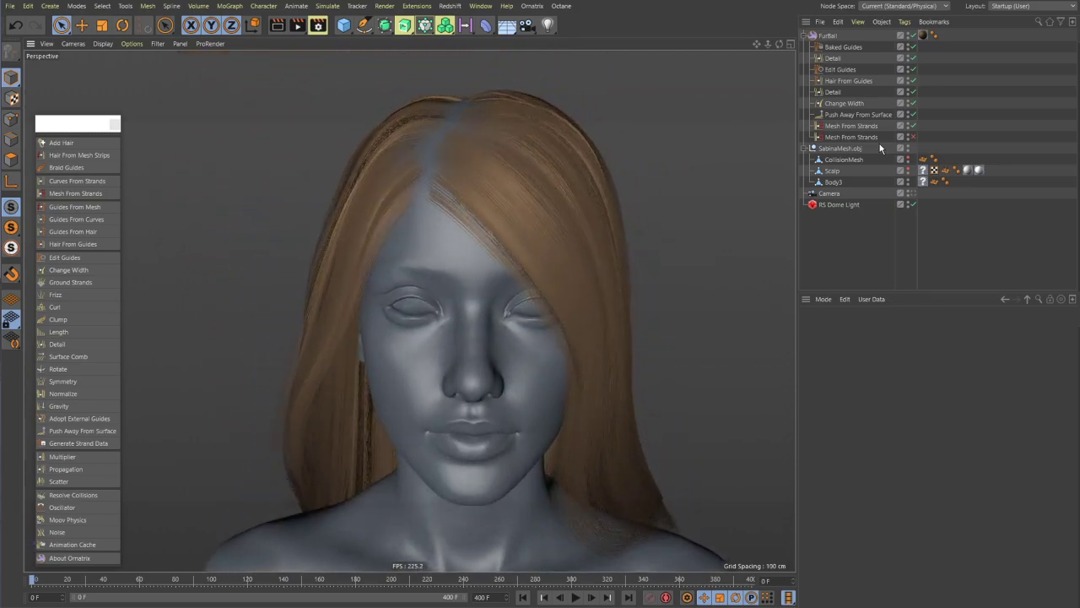
left_click_drag(624, 265, 593, 284, "alt")
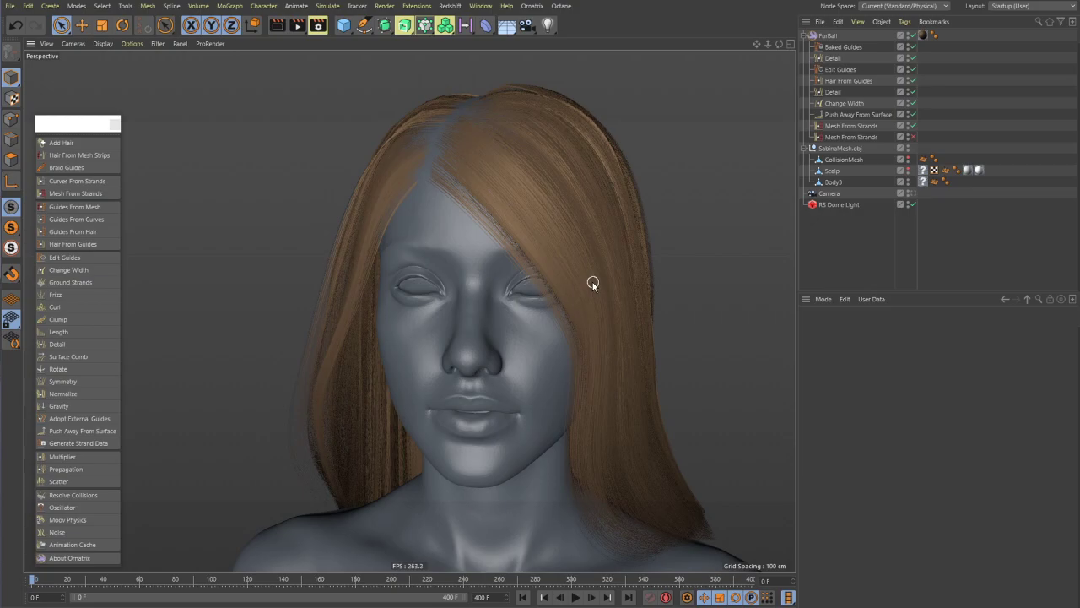
left_click_drag(486, 286, 641, 287, "alt")
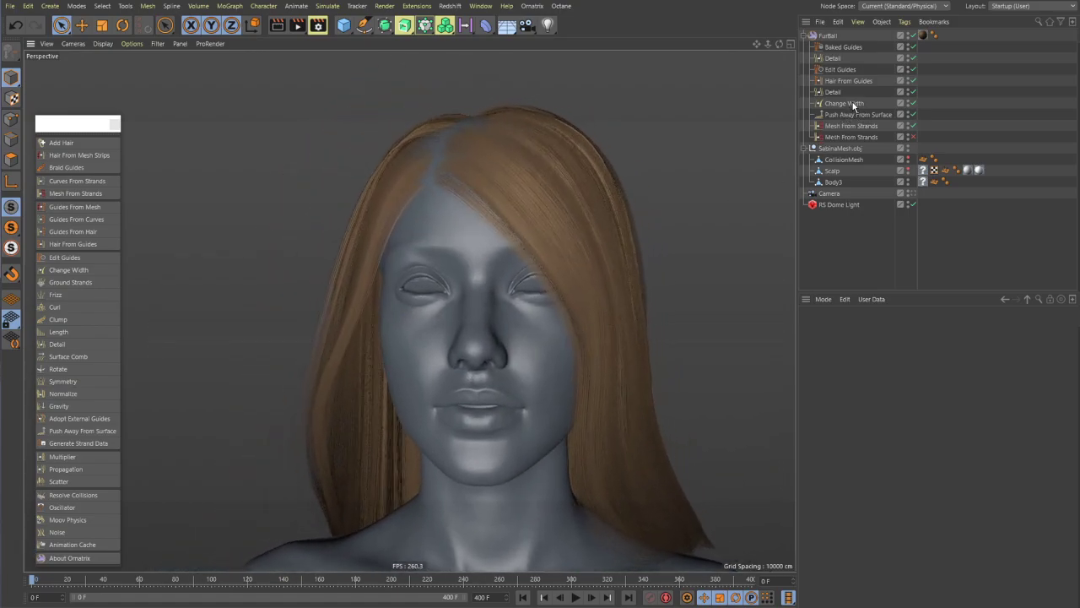
left_click(844, 103)
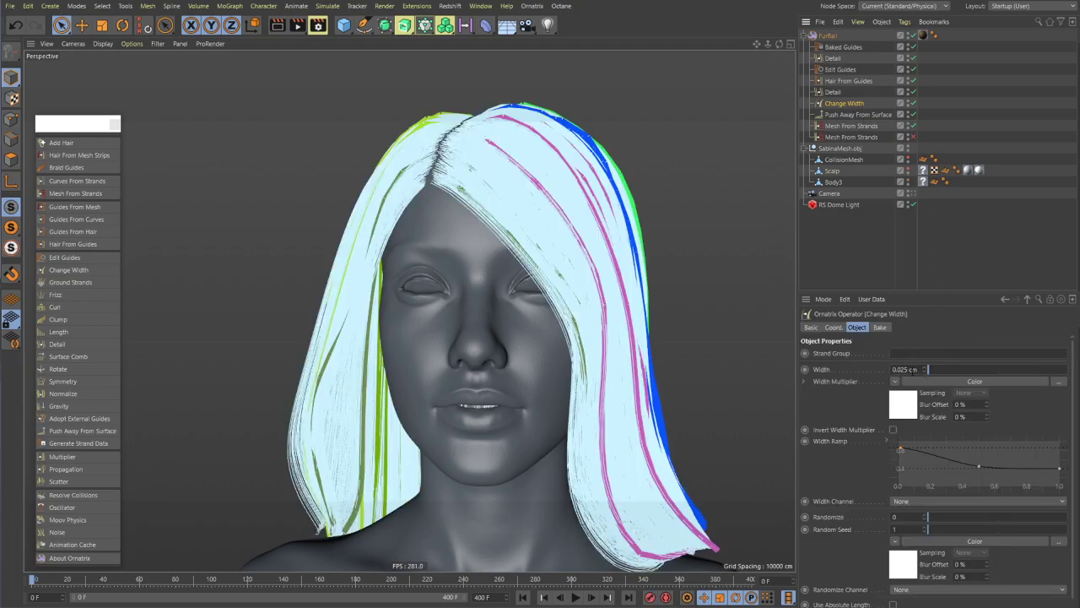
left_click(853, 79)
left_click(692, 234)
left_click_drag(734, 182, 653, 189, "alt")
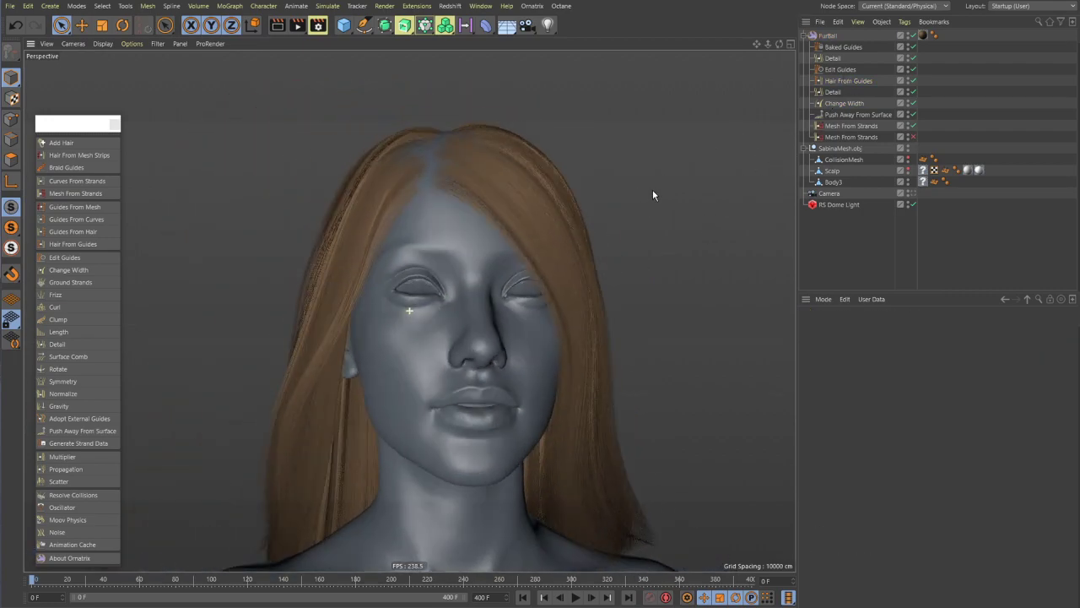
- Set the Render Count of Hair From Guides to 80000, check the hair mesh, and reopen the operator's properties
left_click(847, 81)
left_click(902, 423)
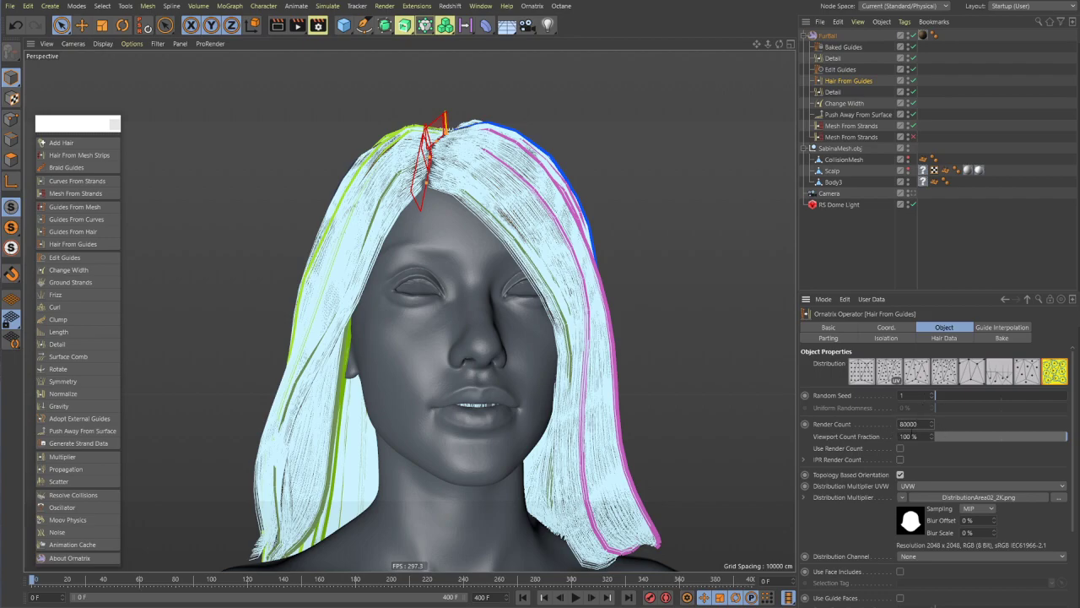
key("Return")
left_click(679, 301)
left_click_drag(679, 301, 547, 248, "alt")
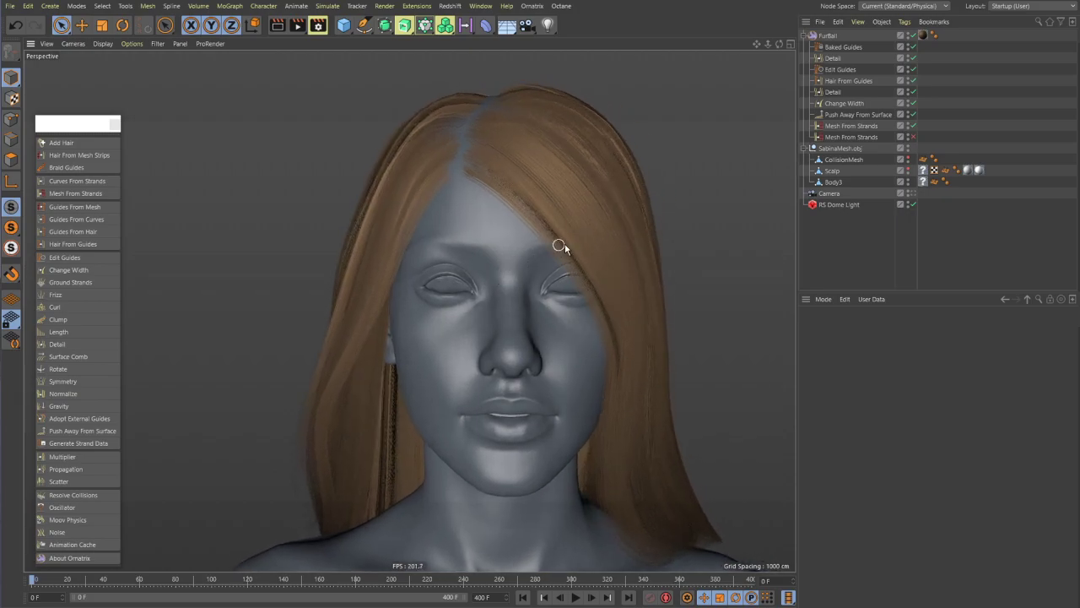
left_click(853, 81)
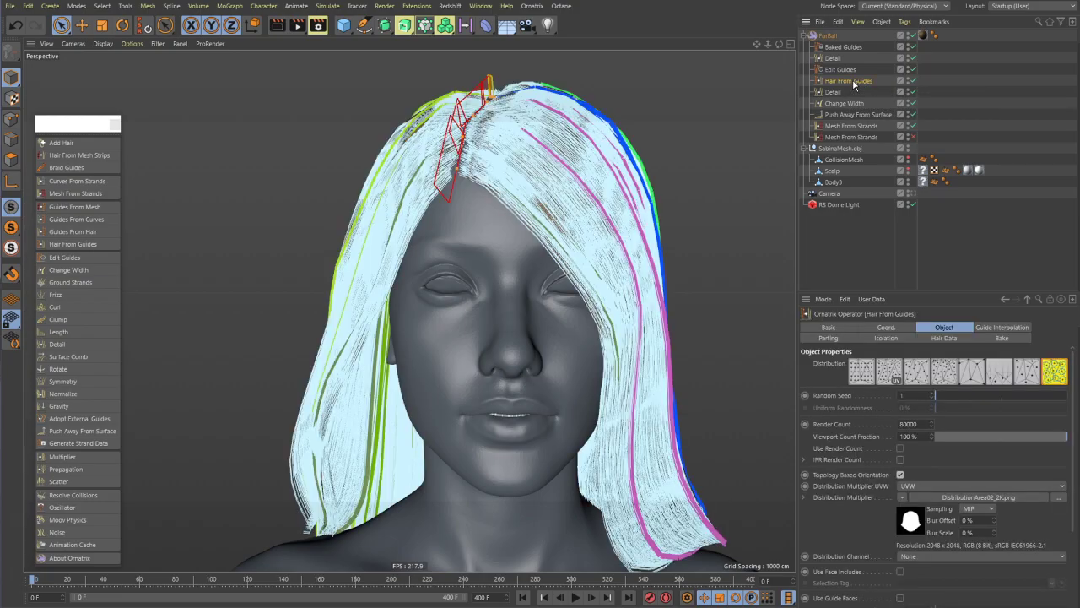
- Add a Clump operator after Hair From Guides and set its Clump Create Method to Guides
left_click(63, 320)
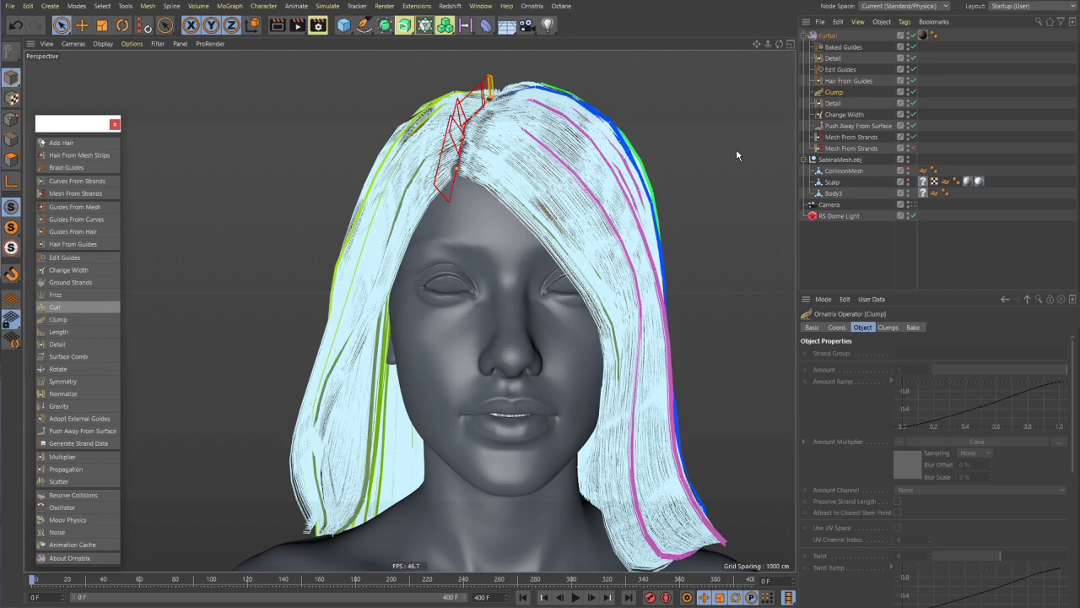
left_click(701, 176)
left_click_drag(557, 224, 532, 251, "alt")
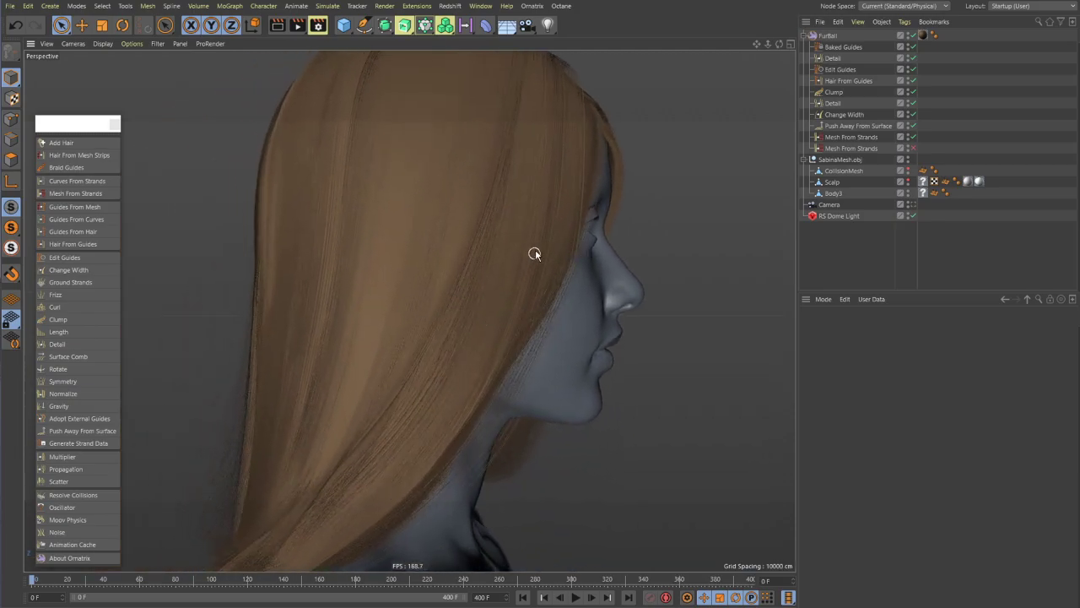
left_click(834, 92)
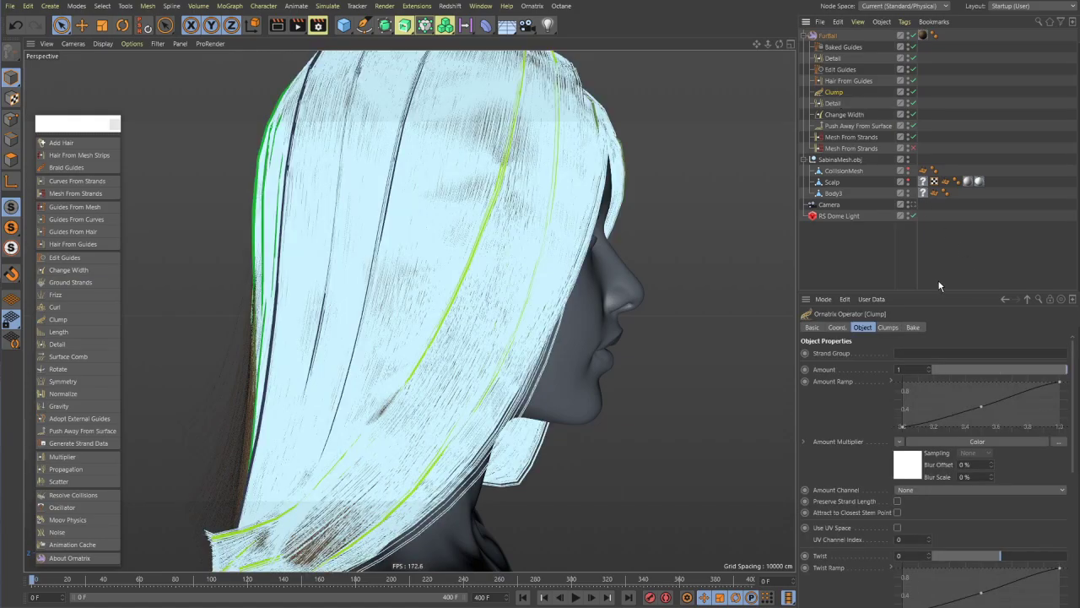
left_click_drag(929, 292, 928, 251)
left_click(889, 287)
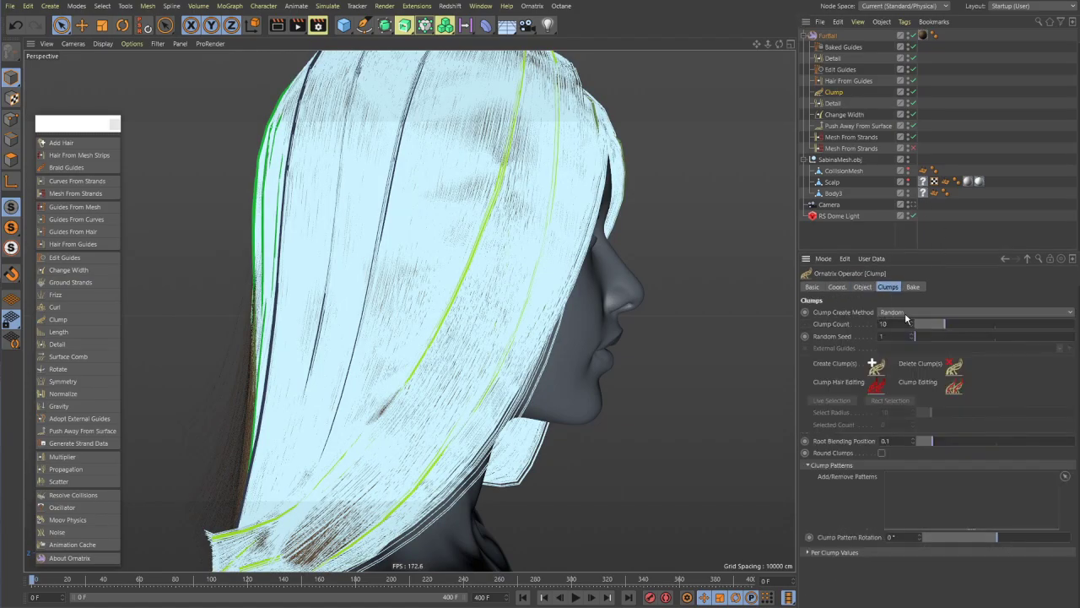
left_click(904, 312)
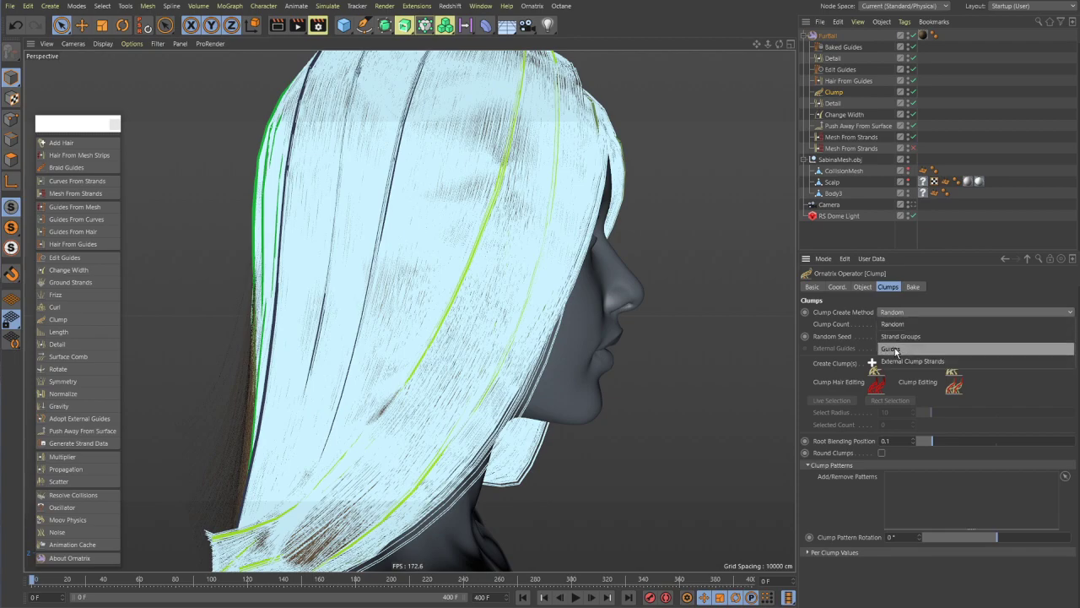
left_click(891, 348)
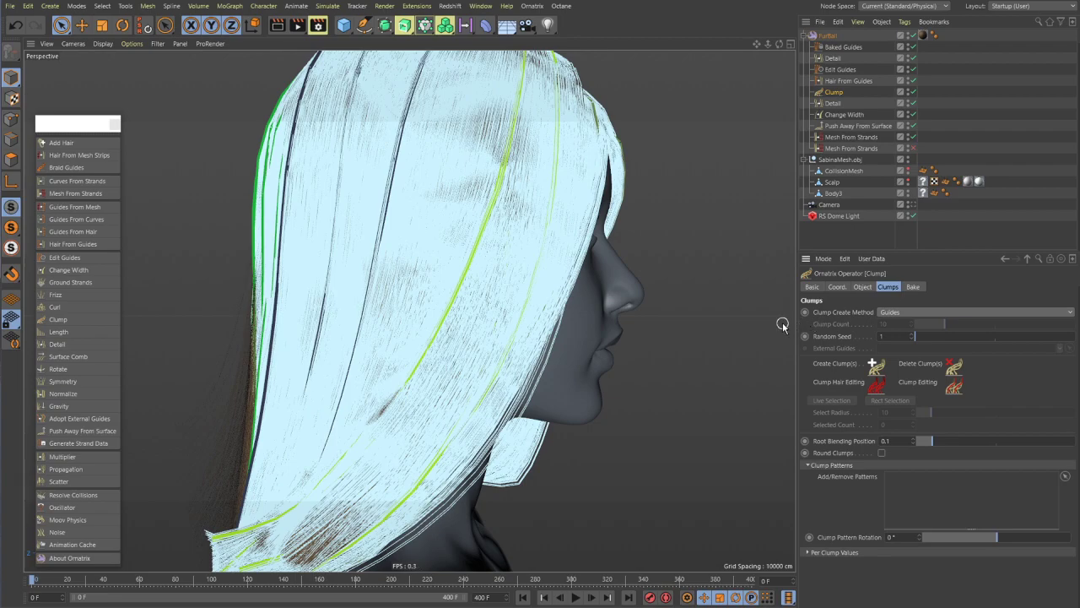
left_click(905, 310)
left_click(855, 333)
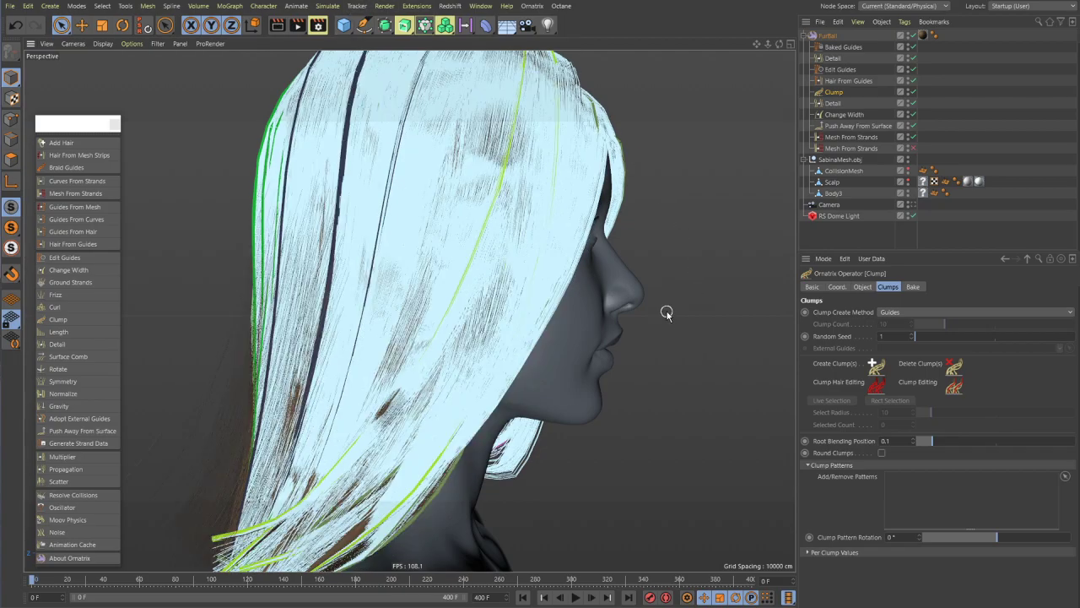
- Examine the guide-based clumping of the hair from the back and the side of the head
left_click_drag(649, 352, 649, 277, "alt")
left_click(740, 414)
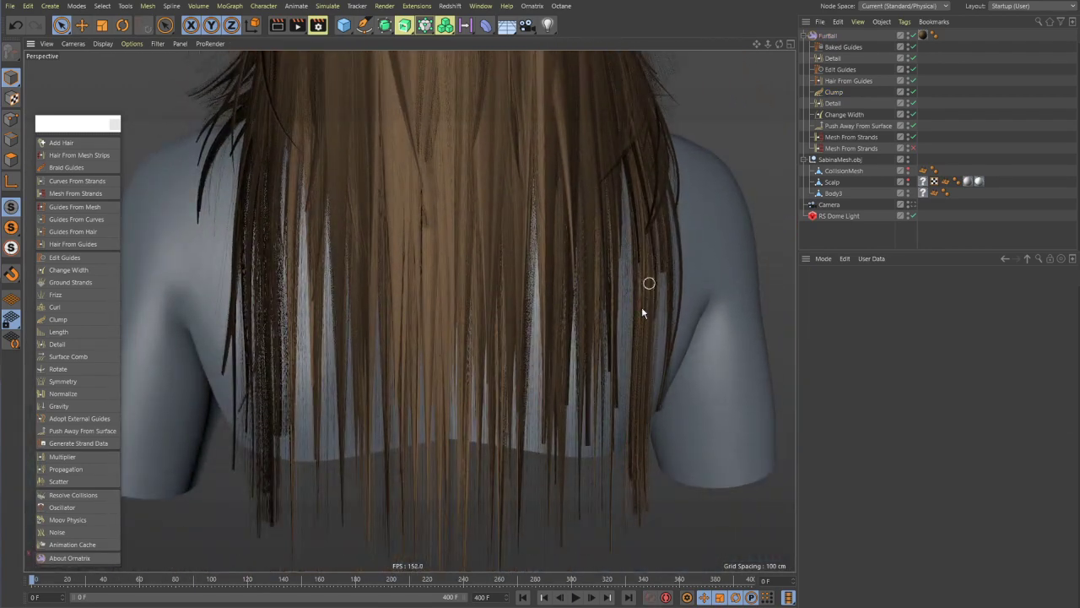
left_click_drag(509, 422, 458, 336, "alt")
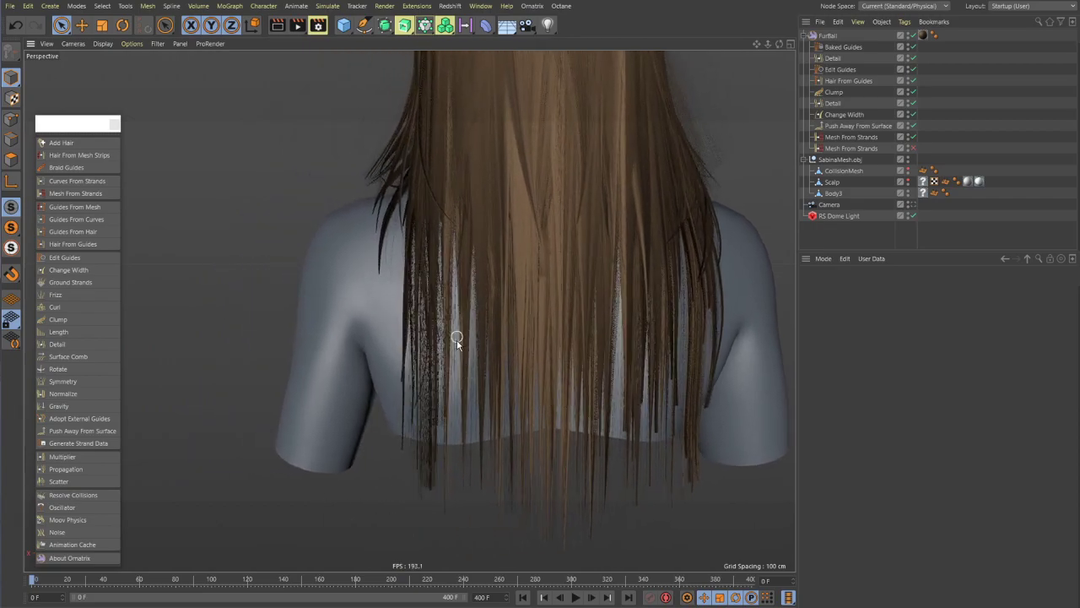
mouse_move(533, 408)
left_mouse_down("alt")
mouse_move(475, 413)
mouse_move(521, 352)
mouse_move(478, 302)
mouse_move(525, 410)
left_mouse_up("alt")
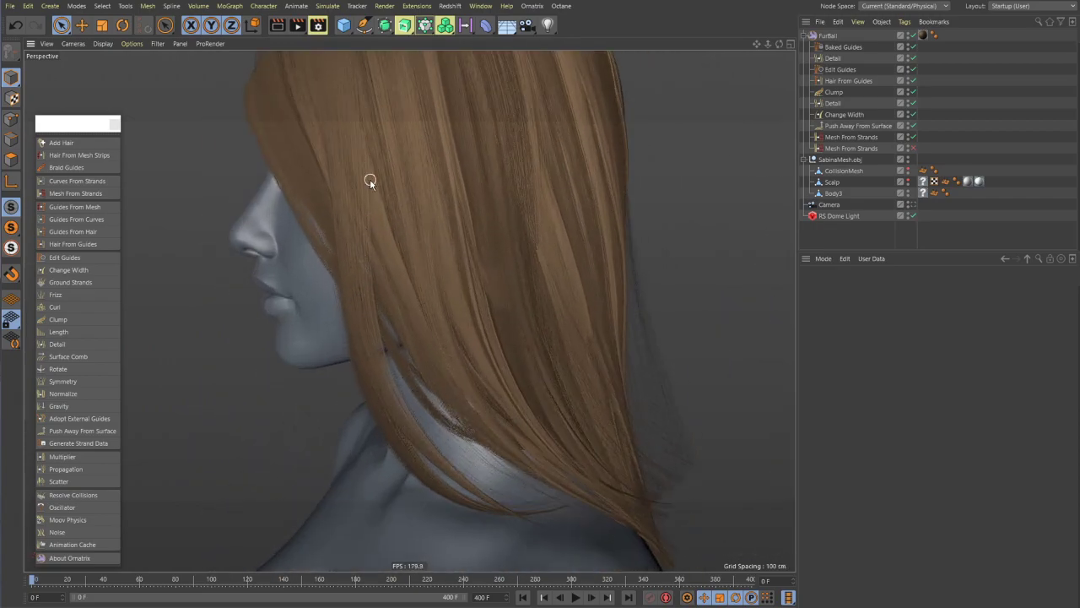
left_click_drag(428, 349, 415, 402, "alt")
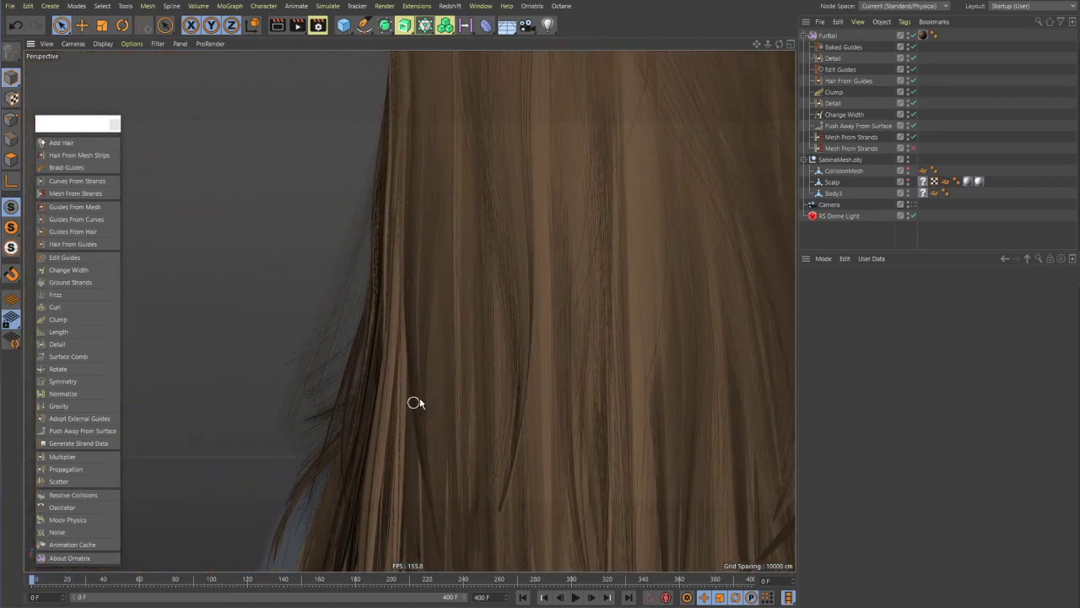
- Set the Clump operator's Flyaway Fraction to 0 and check the stray hairs at the tips
left_click(833, 92)
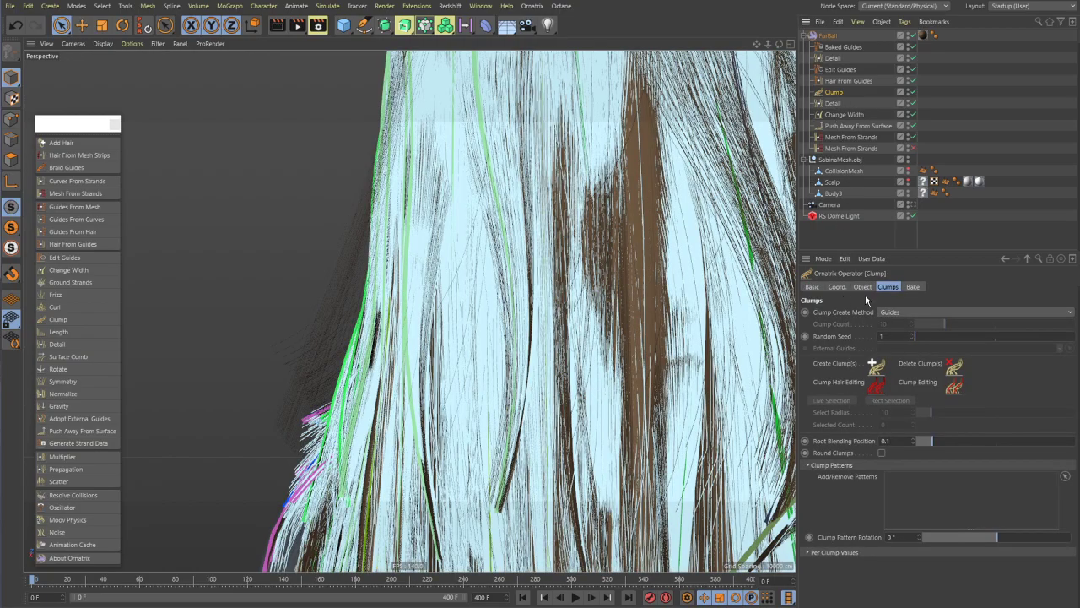
left_click(863, 286)
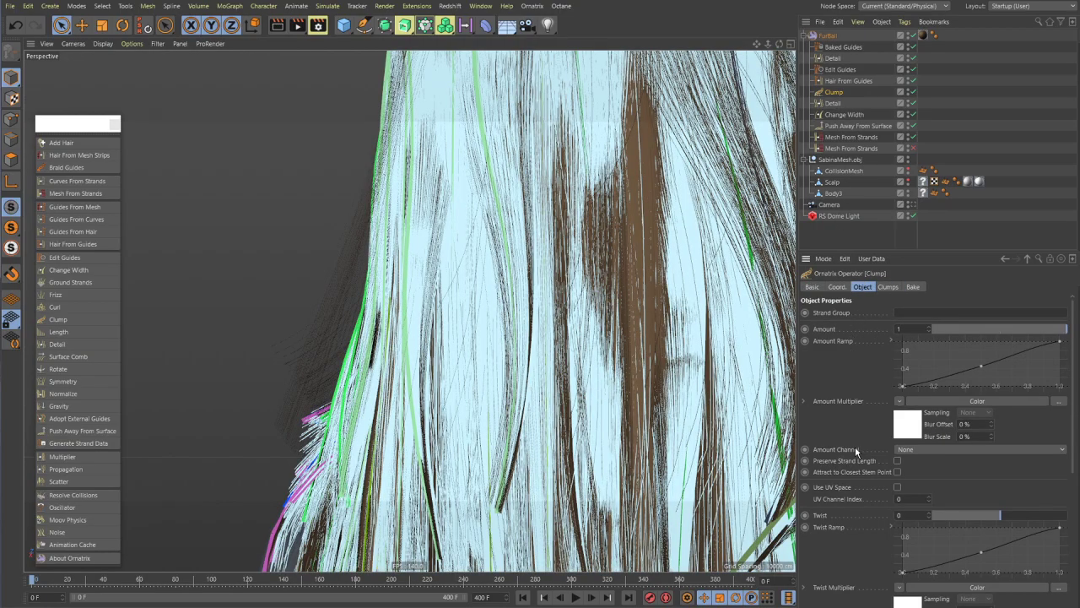
scroll(854, 445, "down", 4)
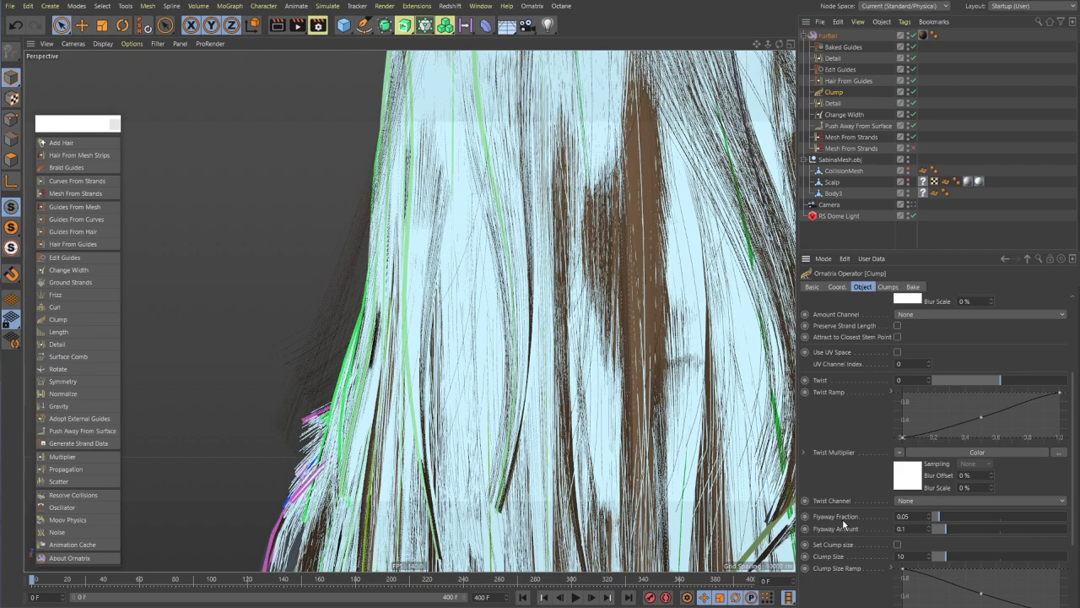
left_click(899, 516)
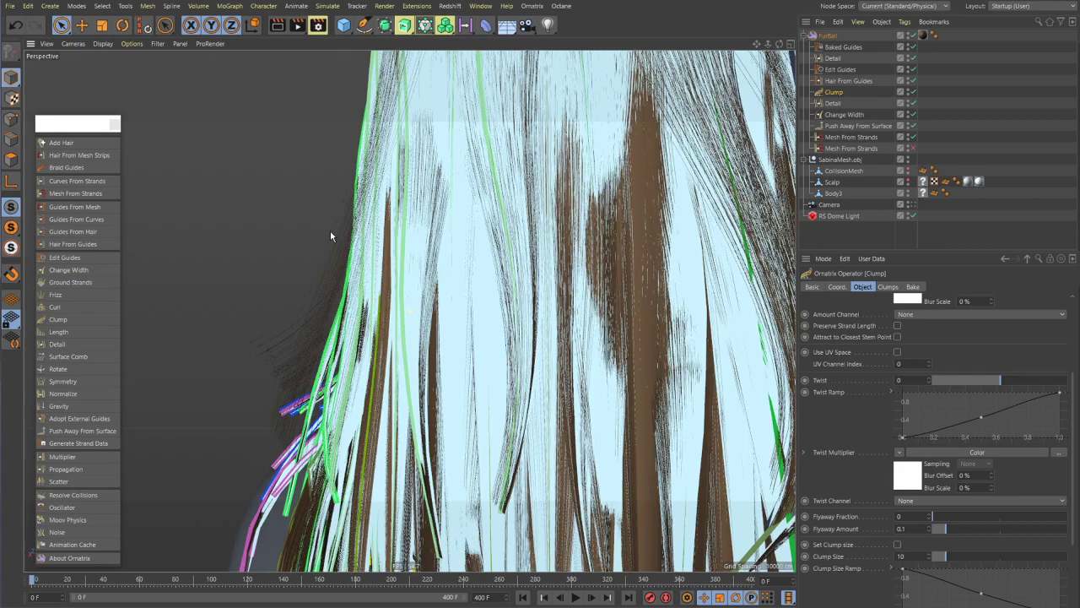
left_click(330, 229)
left_click_drag(453, 244, 296, 265, "alt")
- Review the Clump operator's twist, flyaway, clump size and sub-clumping settings
left_click(837, 93)
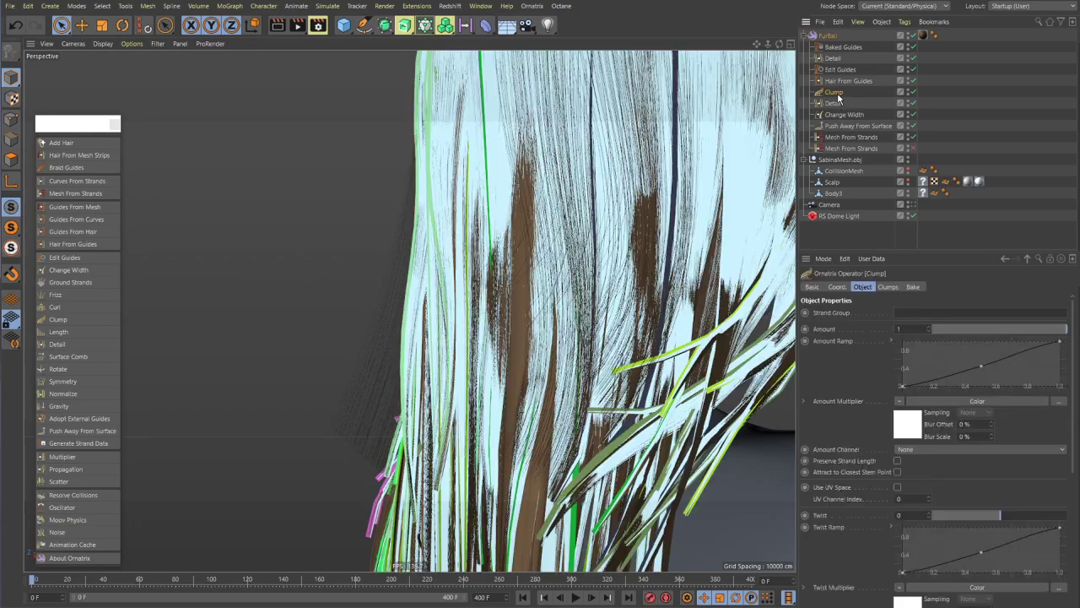
scroll(843, 407, "down", 5)
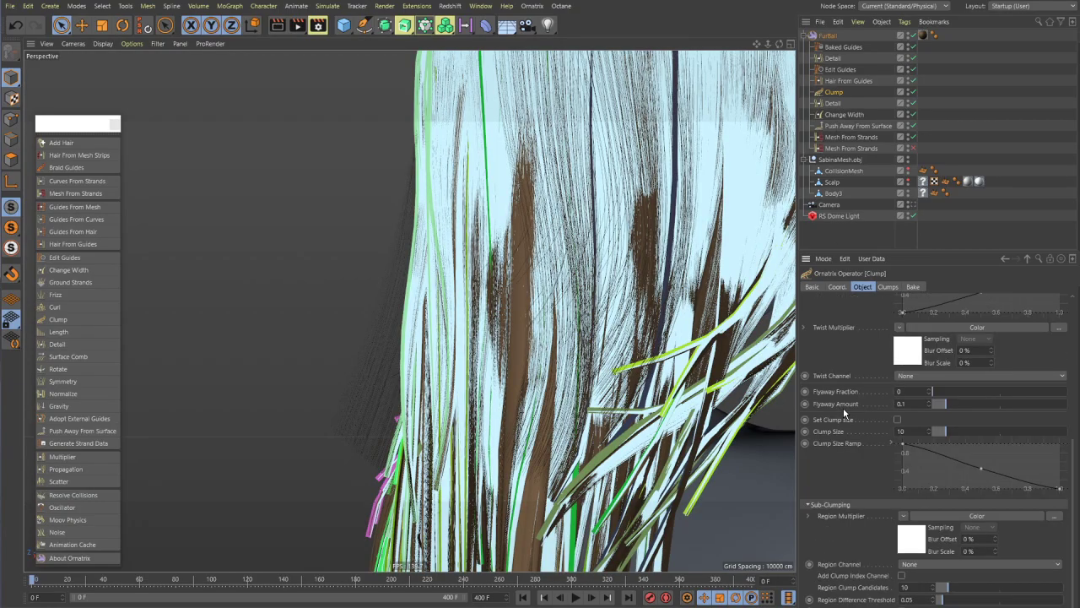
scroll(843, 496, "up", 5)
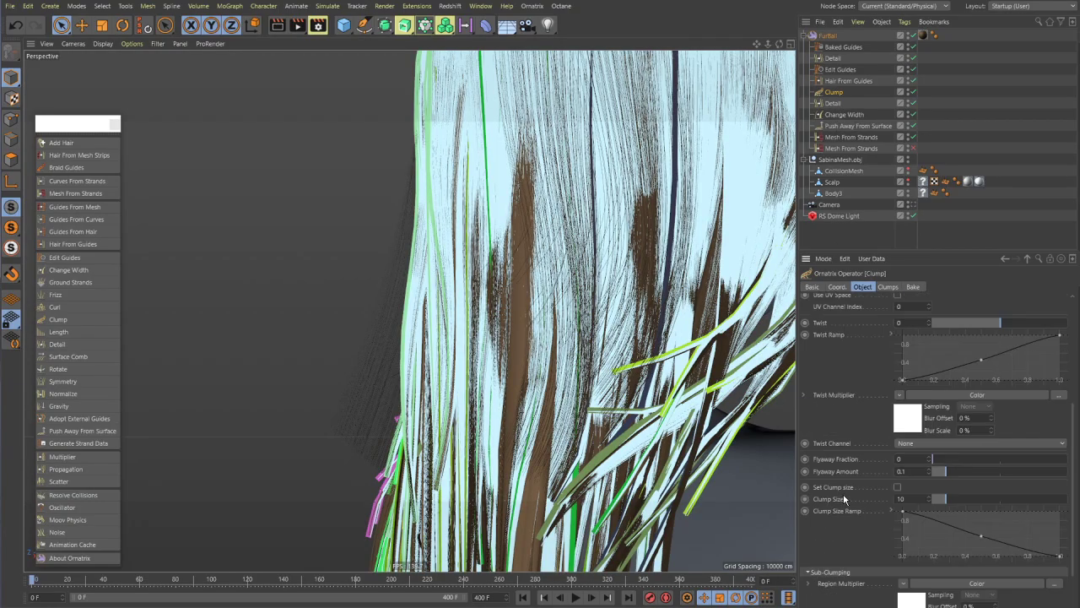
scroll(842, 487, "down", 3)
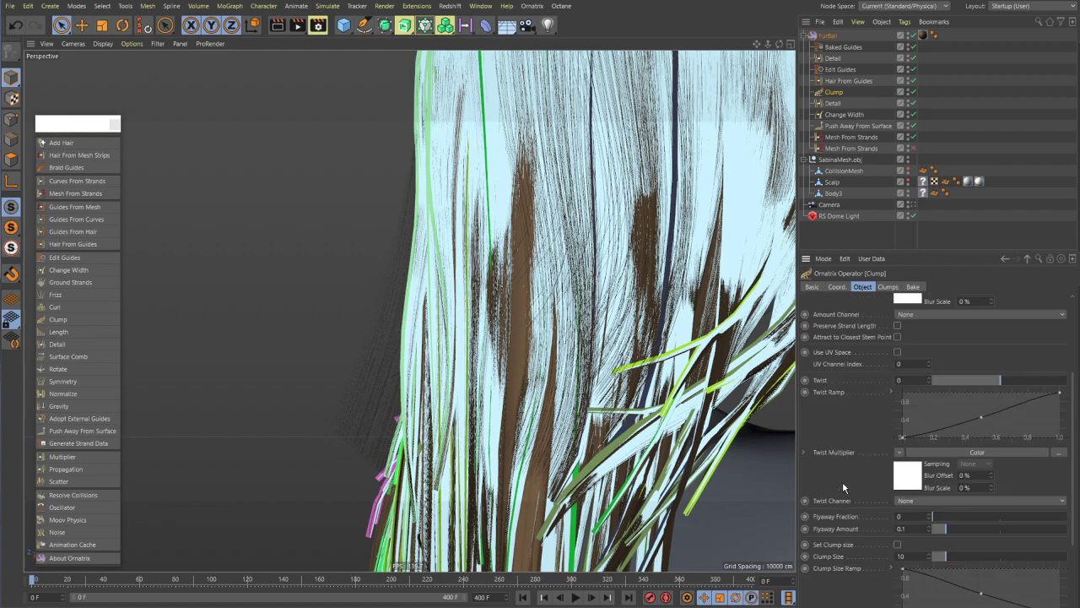
scroll(842, 487, "down", 3)
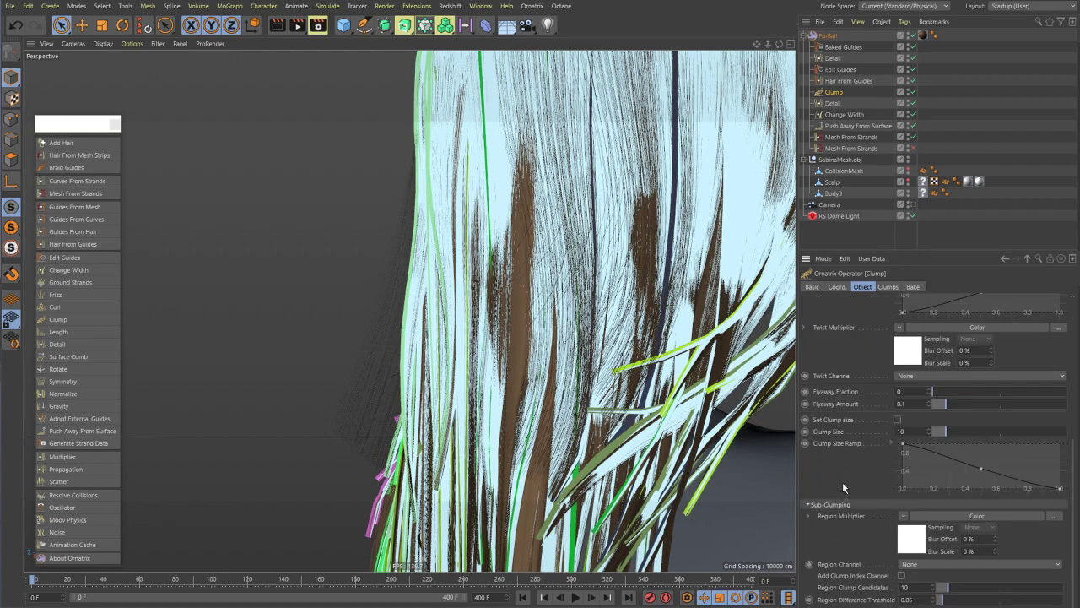
scroll(842, 487, "up", 6)
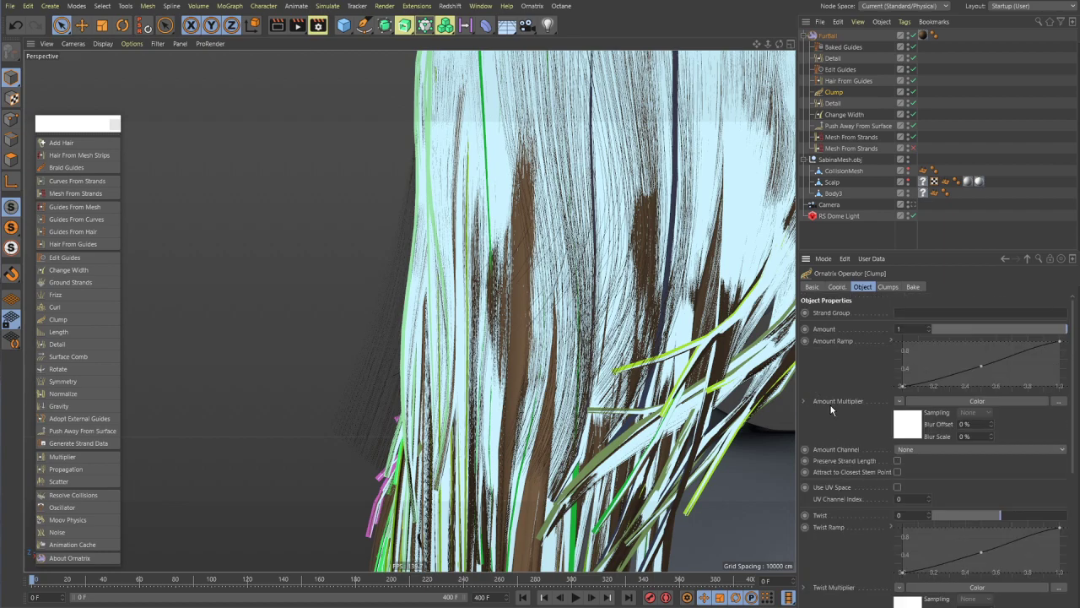
- Set the Flyaway Amount of the Clump operator to 0
scroll(831, 409, "down", 2)
scroll(831, 409, "down", 1)
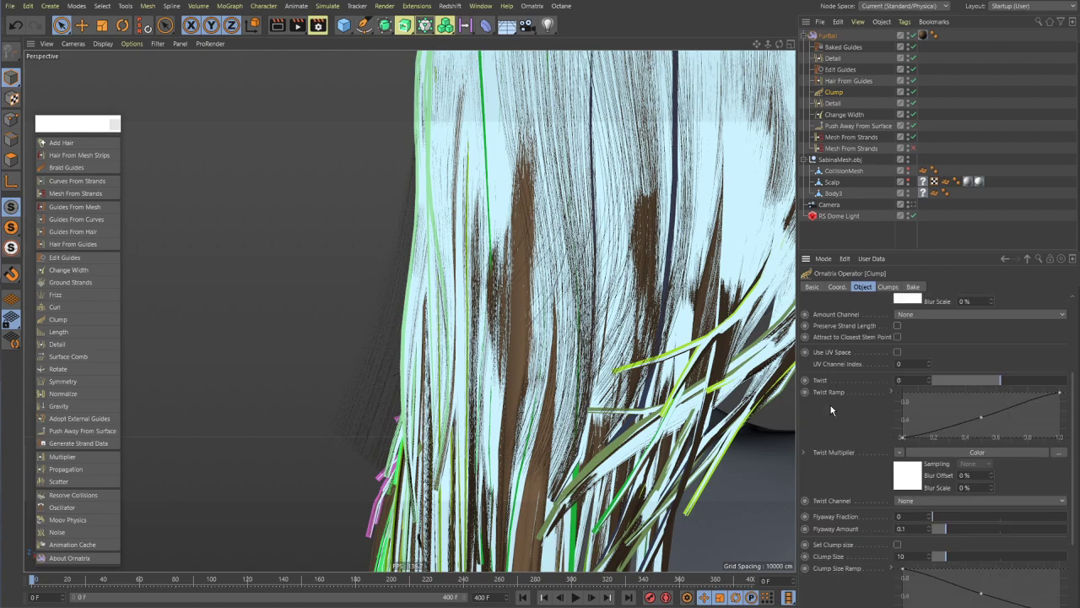
left_click(906, 528)
left_click_drag(916, 528, 866, 526)
type("0")
key("Return")
scroll(875, 517, "down", 3)
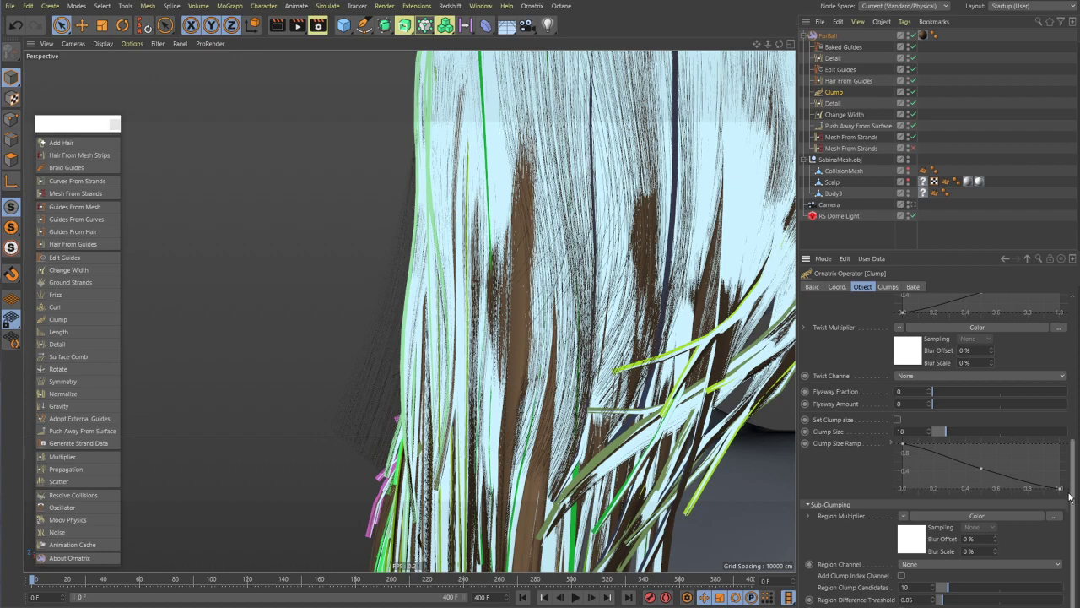
left_click_drag(1070, 487, 1078, 272)
- Examine the clumped hair mesh from the front, the side and close to the face
left_click_drag(635, 276, 447, 382, "alt")
left_click(358, 271)
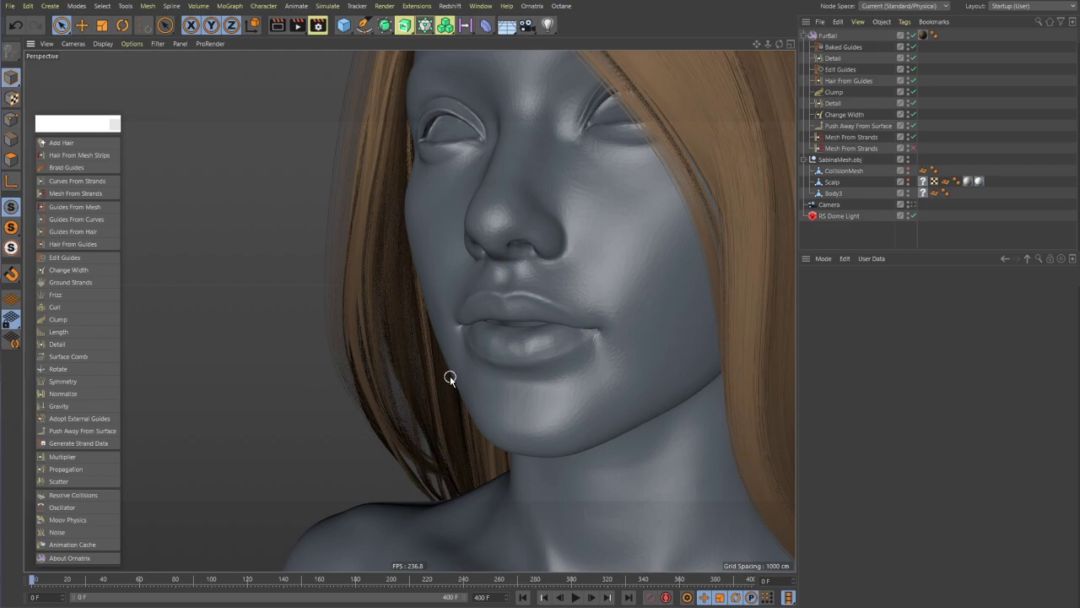
left_click_drag(471, 369, 549, 131, "alt")
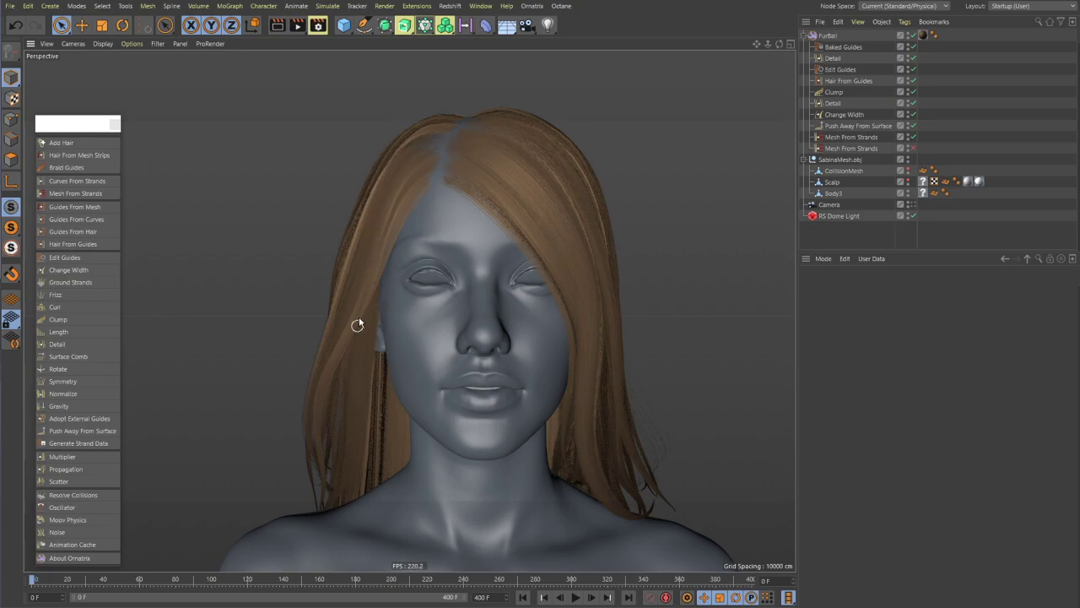
left_click_drag(547, 276, 542, 358, "alt")
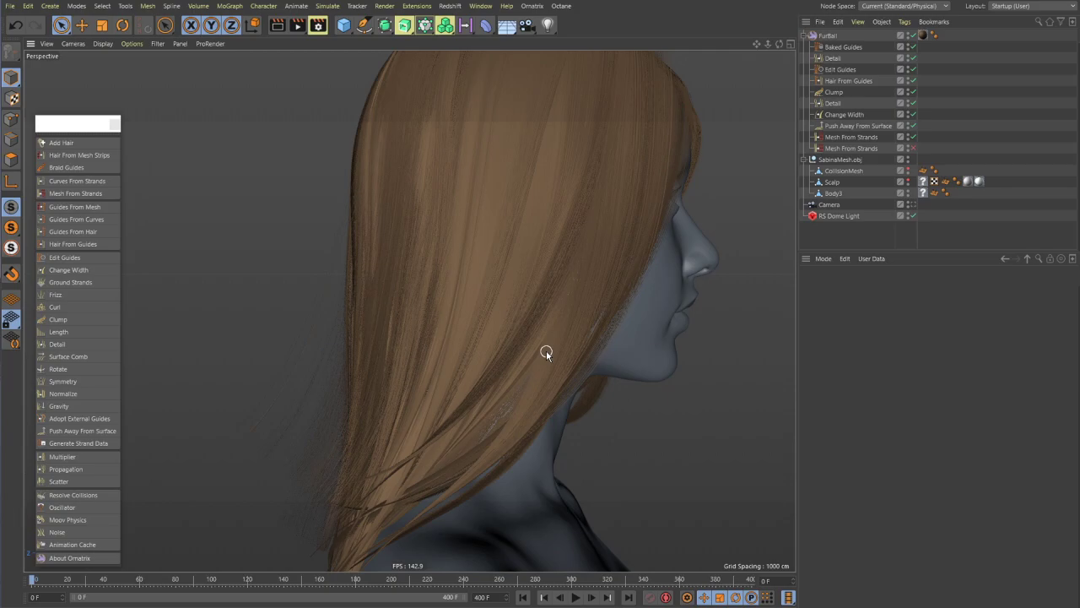
left_click_drag(546, 349, 533, 310, "alt")
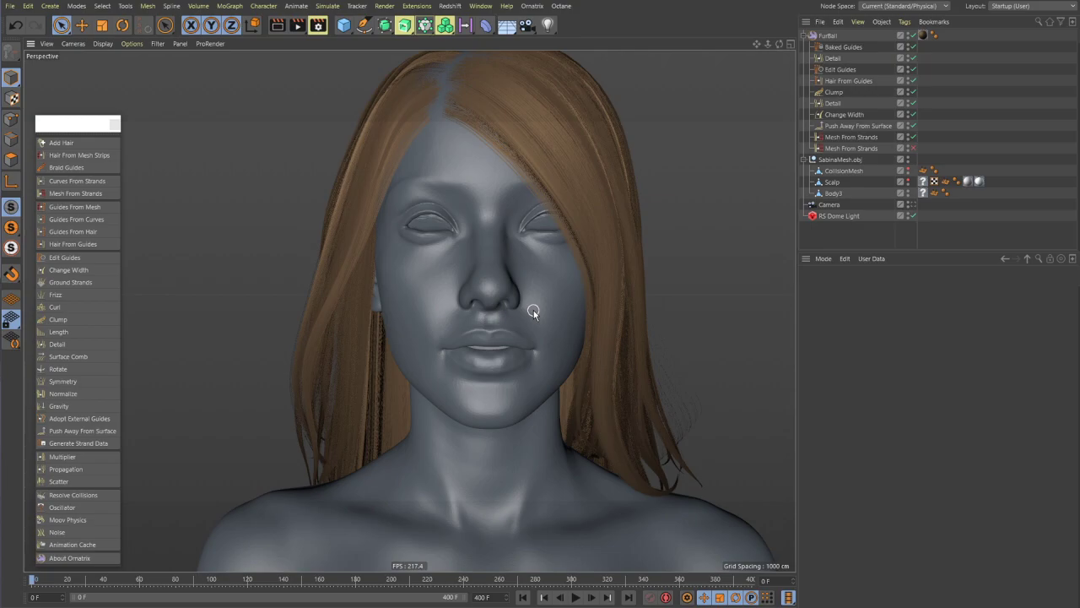
left_click_drag(567, 307, 563, 378, "alt")
left_click_drag(581, 427, 607, 327, "alt")
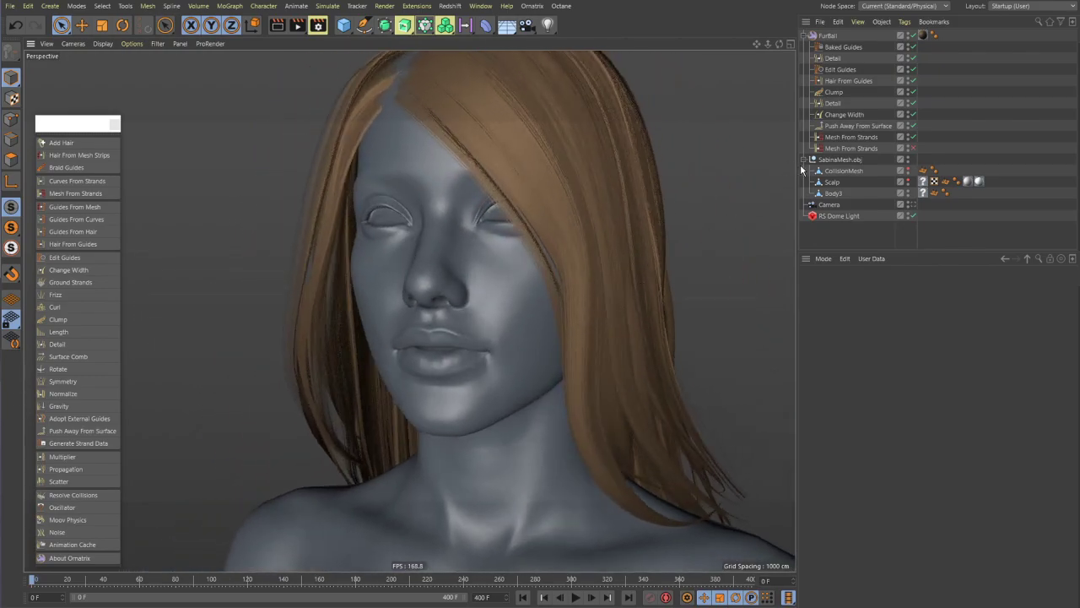
- Add a Frizz operator between Hair From Guides and Clump and open its properties
left_click(840, 81)
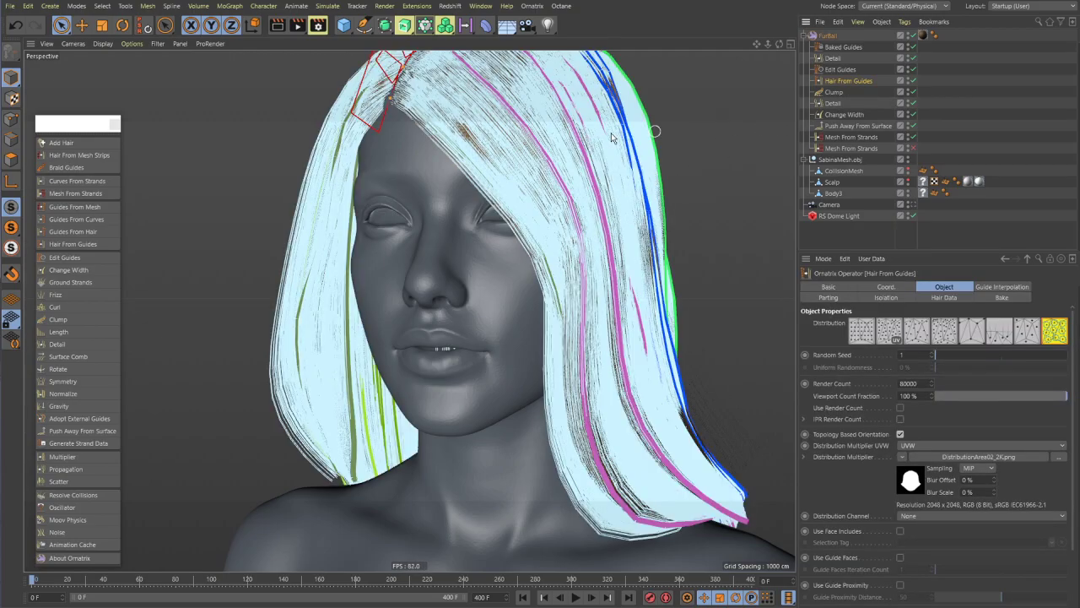
left_click_drag(436, 244, 180, 256, "alt")
left_click(63, 294)
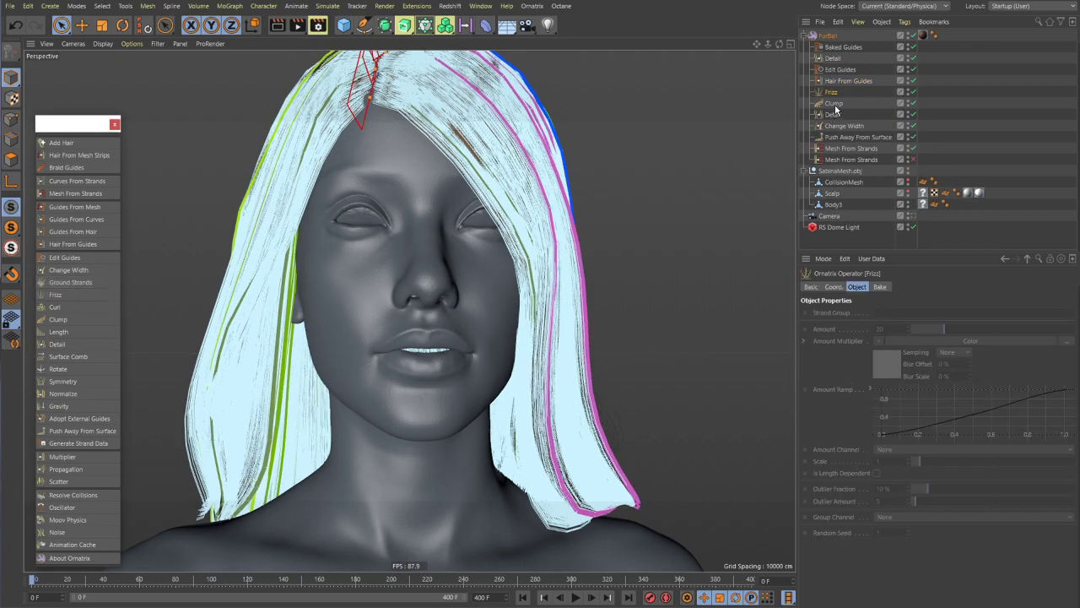
left_click(834, 104)
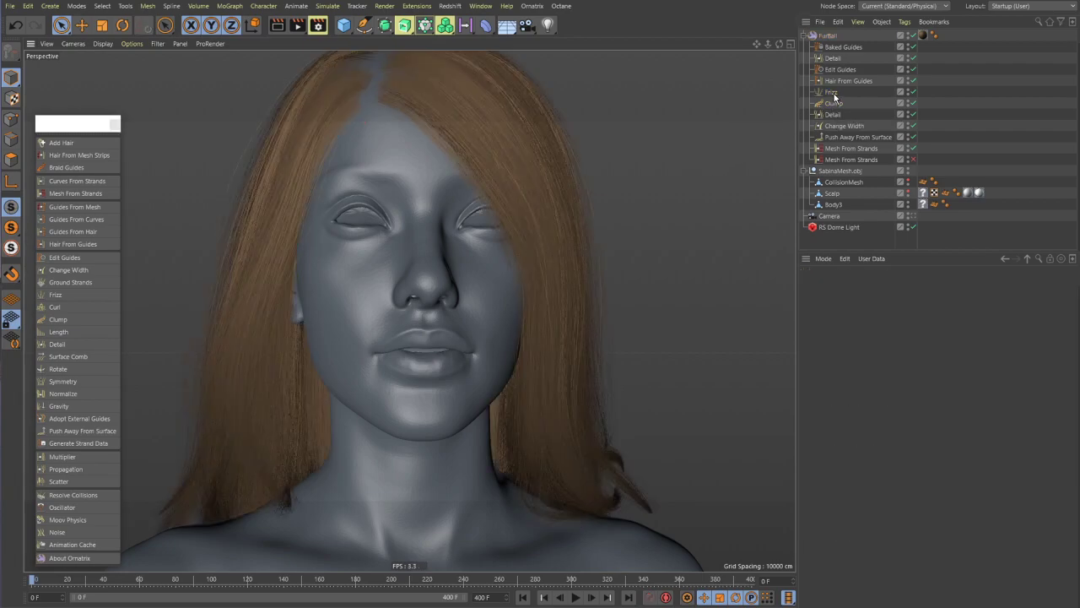
left_click(831, 91)
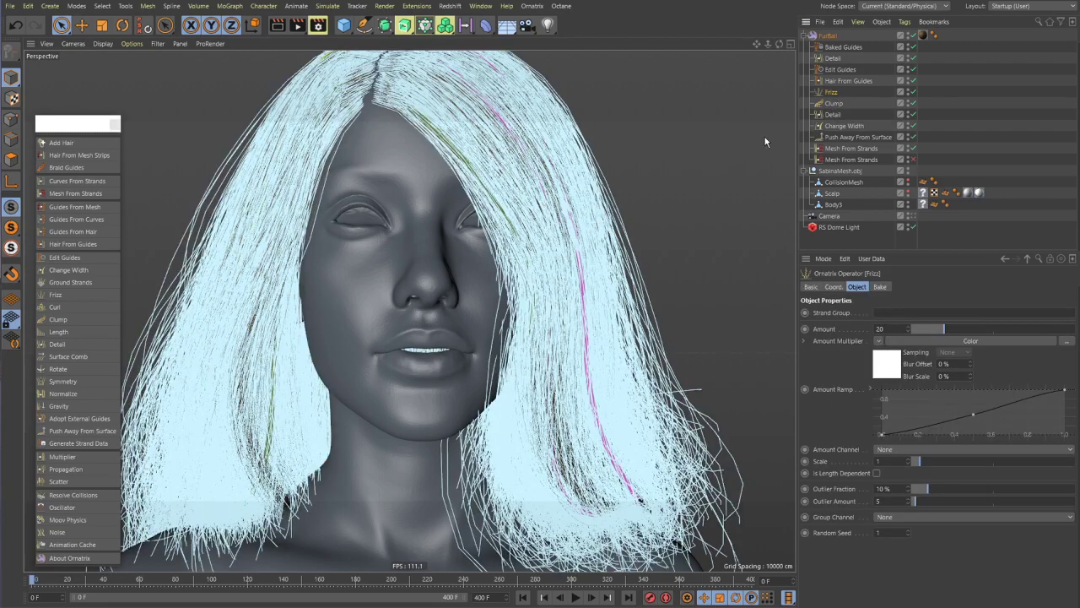
- Examine the frizzed hair from the front and side, and reopen the Frizz operator's properties
left_click(693, 180)
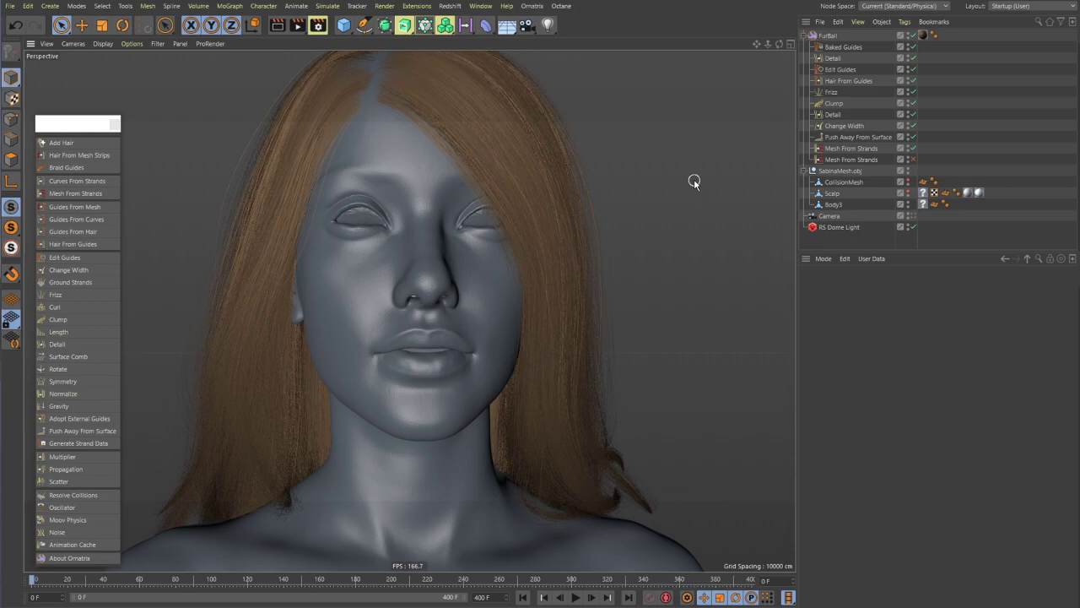
left_click_drag(694, 179, 498, 316, "alt")
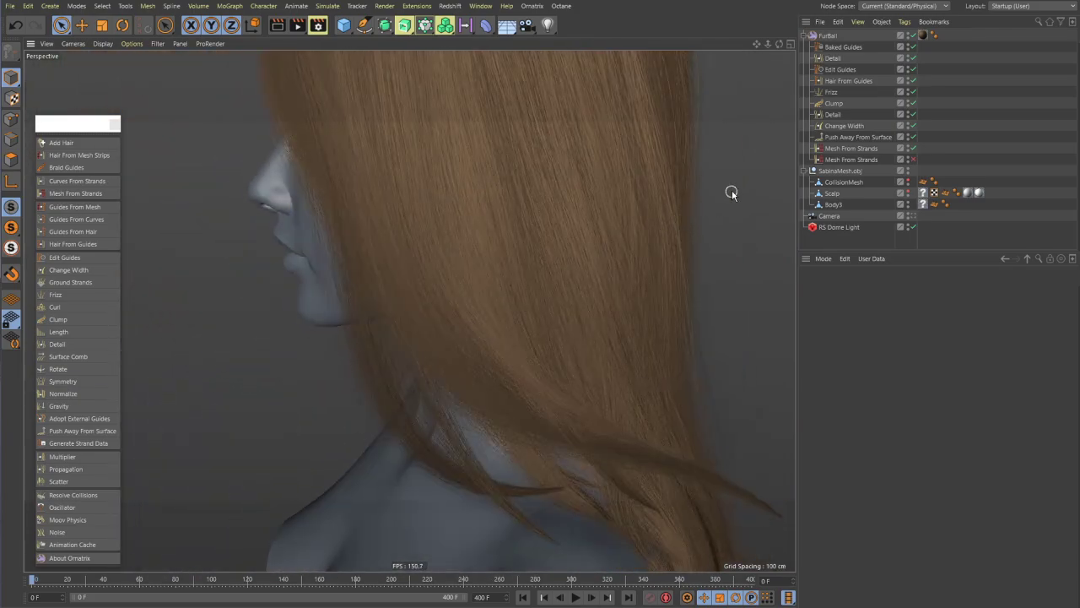
left_click_drag(638, 233, 734, 279, "alt")
left_click(835, 94)
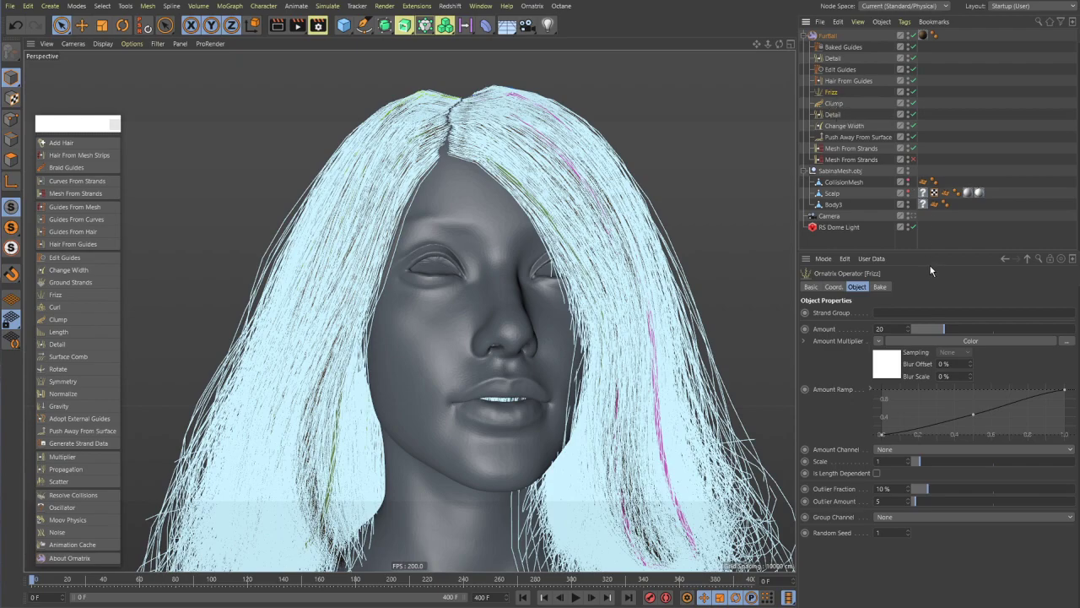
- Set the Frizz operator's Scale, Outlier Fraction and Outlier Amount to 0
double_click(887, 503)
type("0")
key("Return")
double_click(899, 489)
type("0")
key("Return")
type("0")
key("Return")
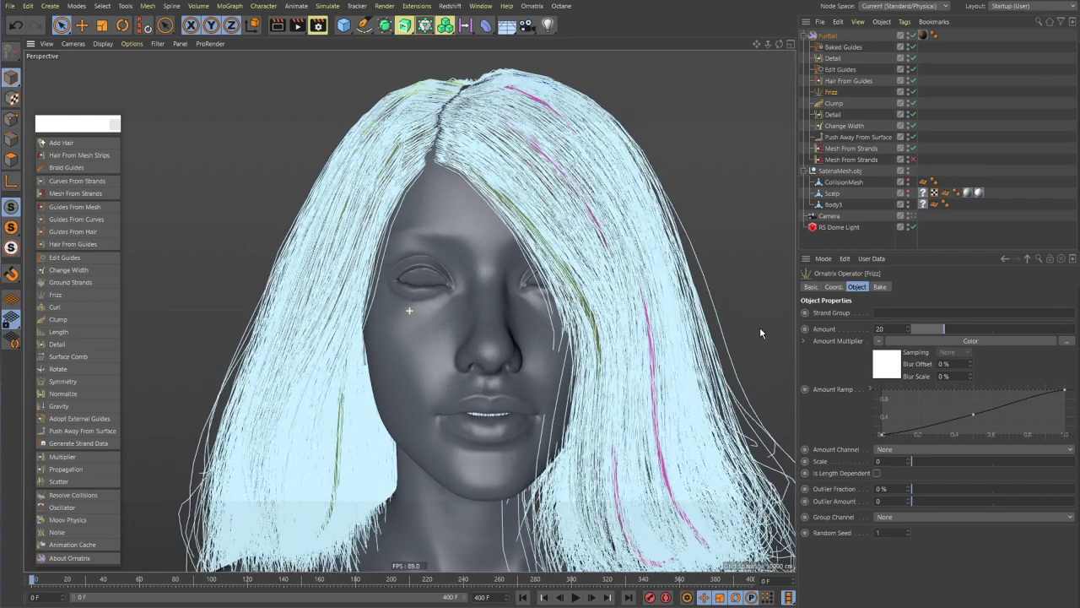
- Set the Frizz Amount to 5 and deselect the operator to show the hair mesh
left_click(880, 328)
type("5")
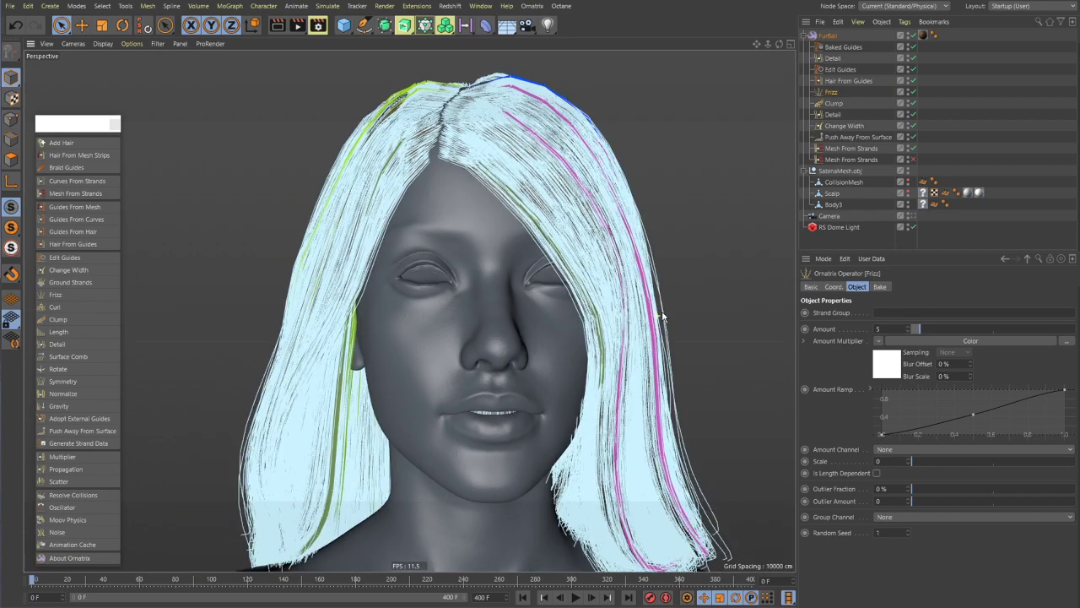
left_click(770, 149)
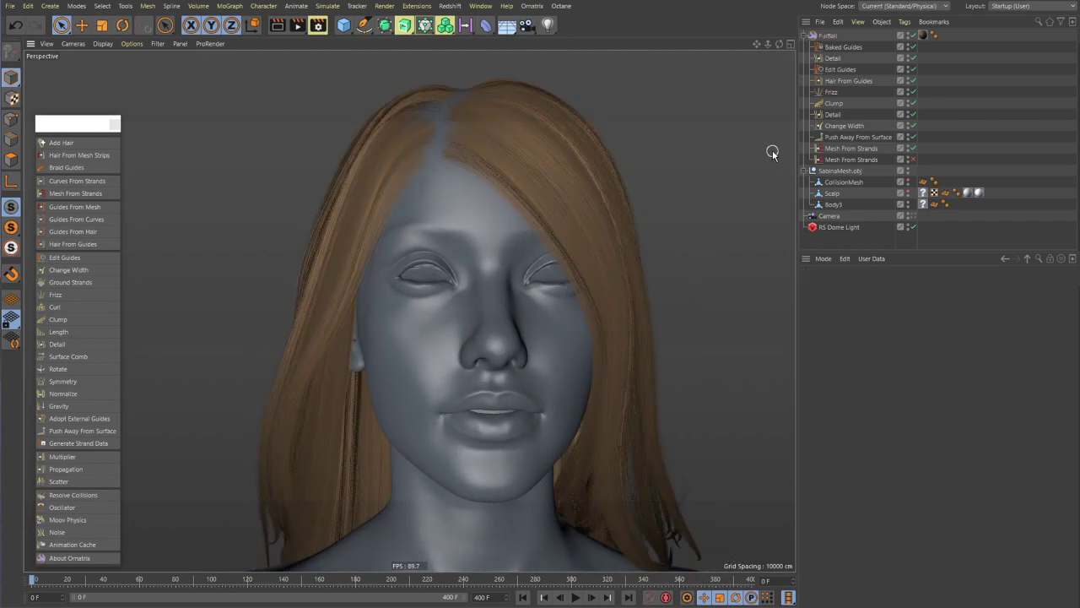
left_click_drag(641, 319, 726, 211, "alt")
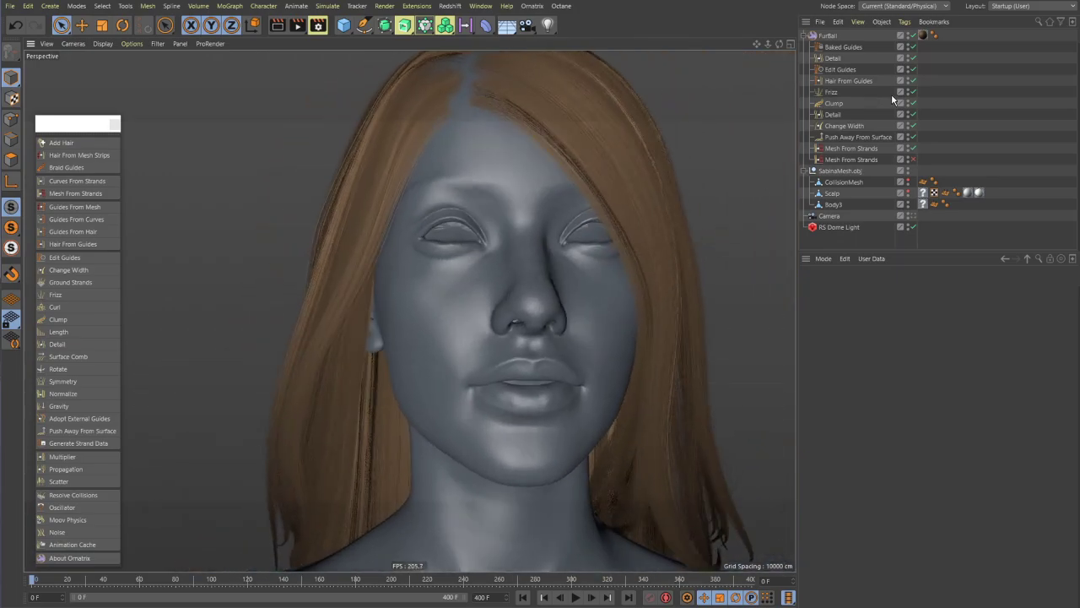
- Compare the hair mesh with the Frizz operator disabled and enabled, viewing it from the front and at an angle
left_click(912, 92)
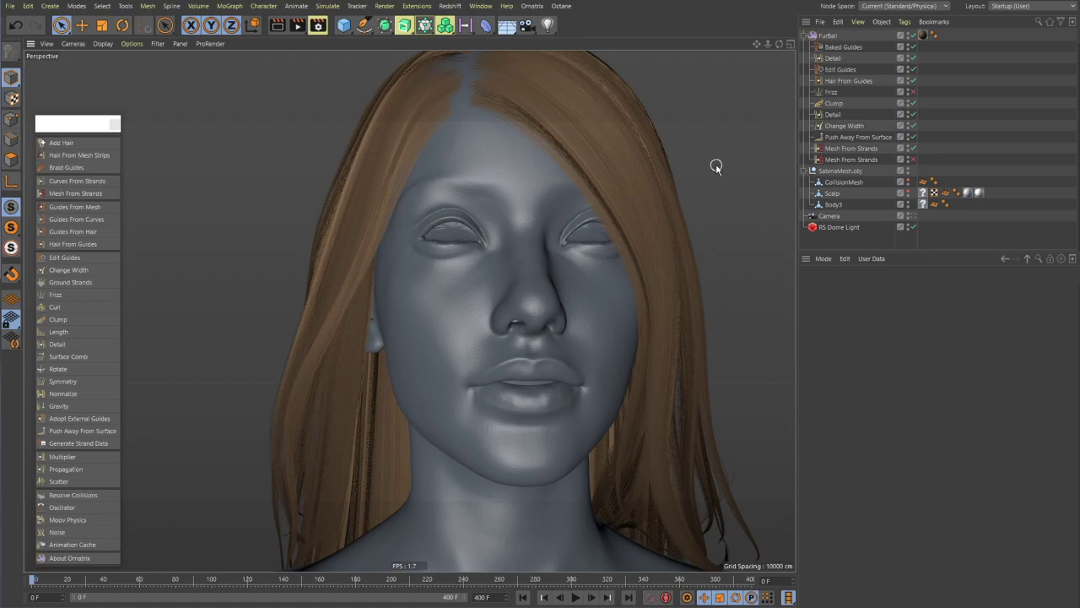
left_click(913, 92)
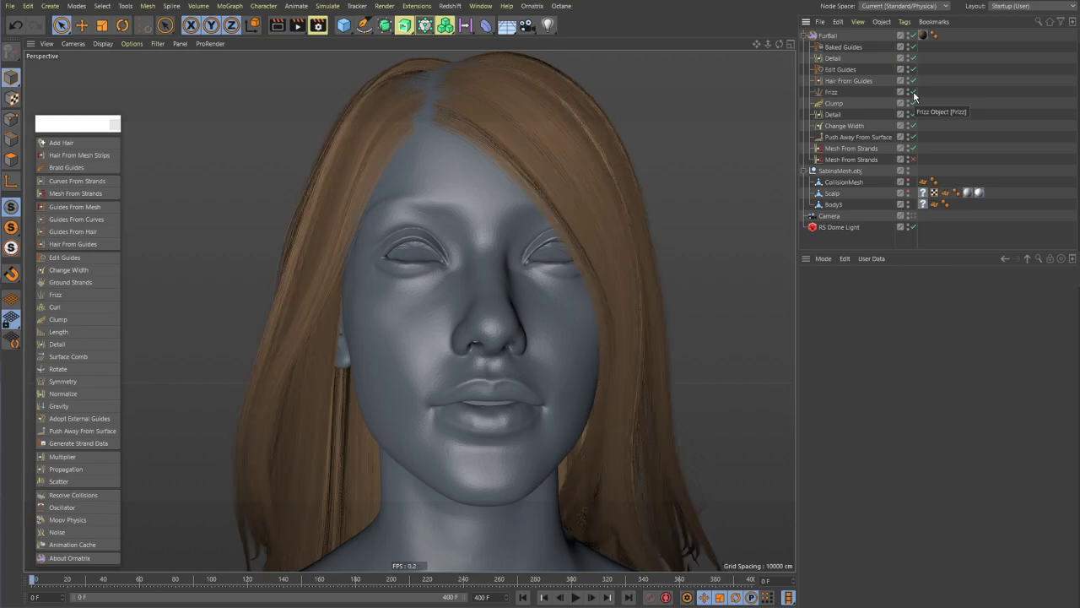
left_click_drag(688, 243, 530, 347, "alt")
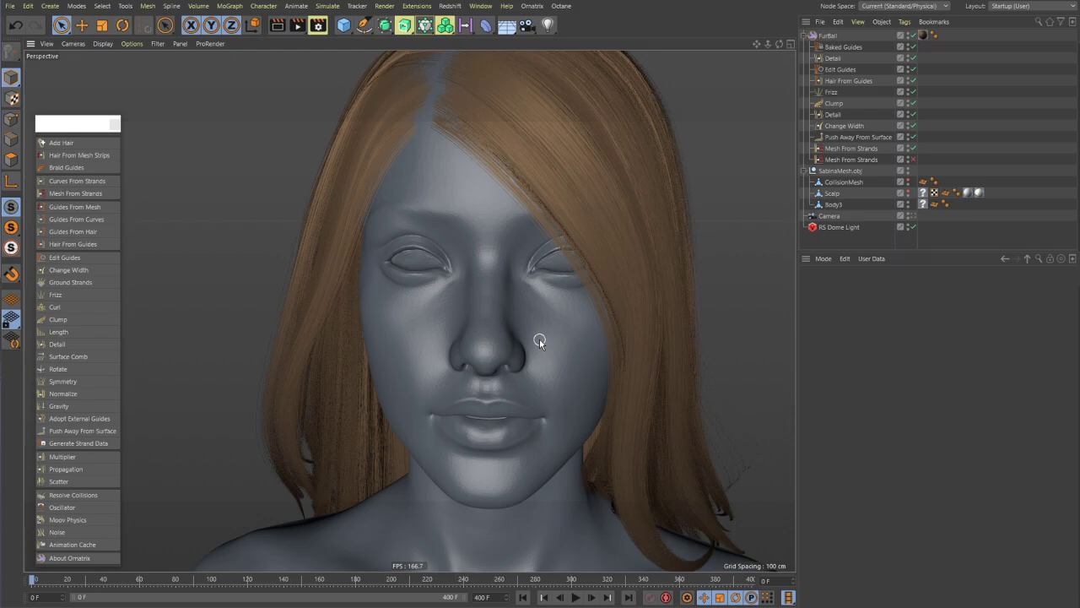
left_click_drag(539, 337, 442, 351, "alt")
left_click_drag(393, 353, 495, 253, "alt")
left_click_drag(637, 439, 641, 287, "alt")
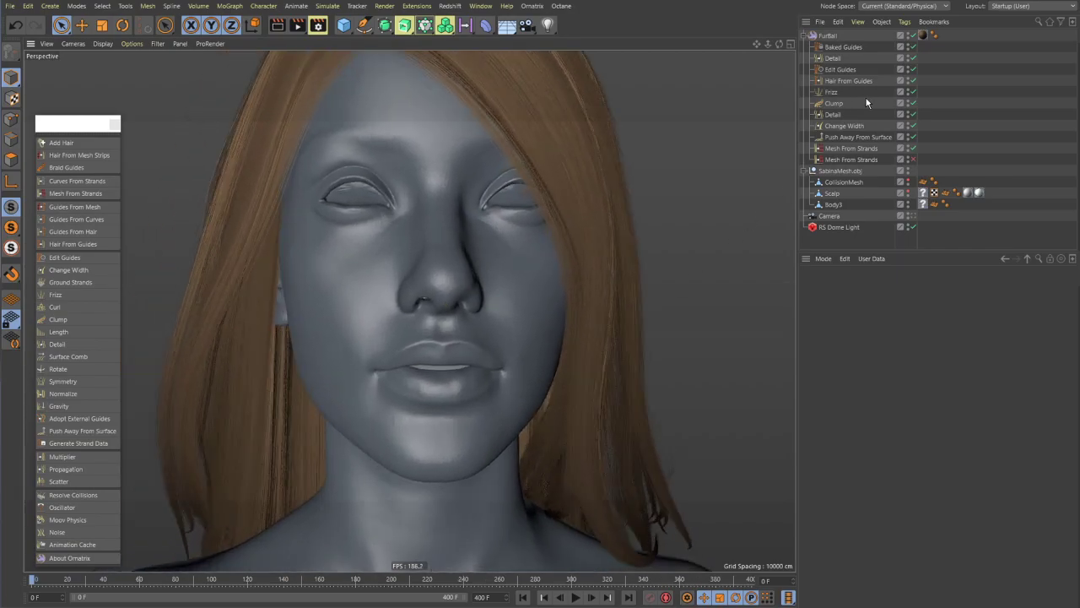
left_click(913, 92)
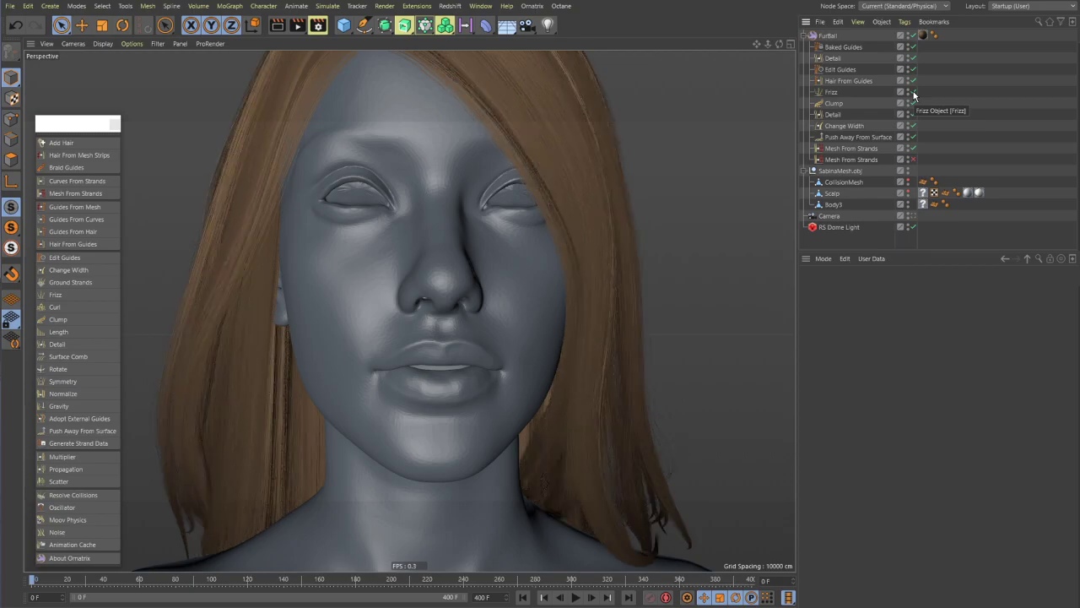
left_click_drag(523, 311, 600, 329, "alt")
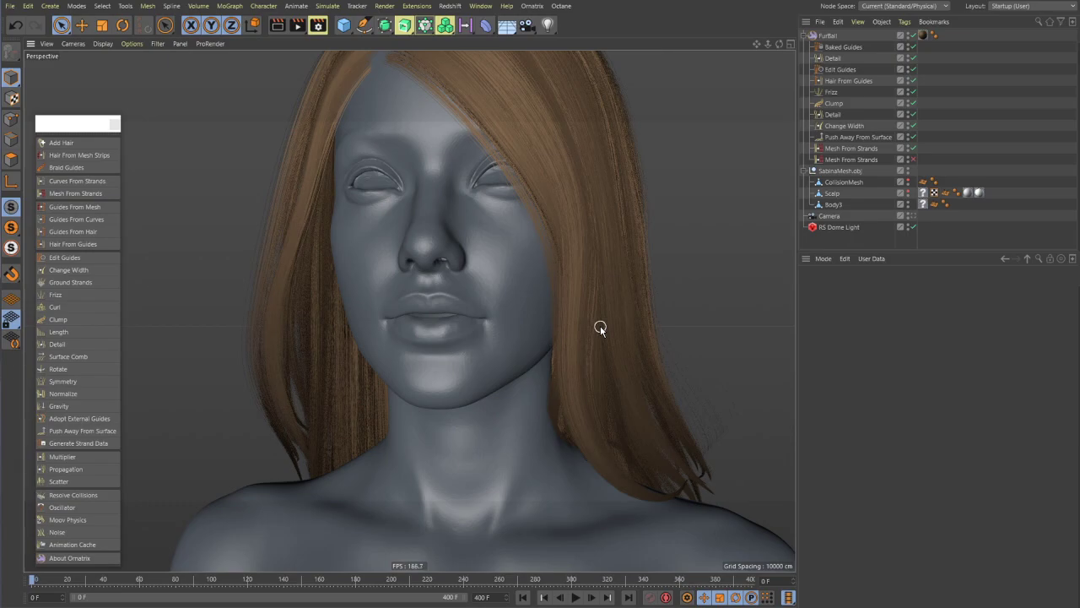
- Examine the hair along the parting from above, from the side and from the front
left_click_drag(600, 328, 598, 214, "alt")
left_click_drag(450, 236, 482, 210, "alt")
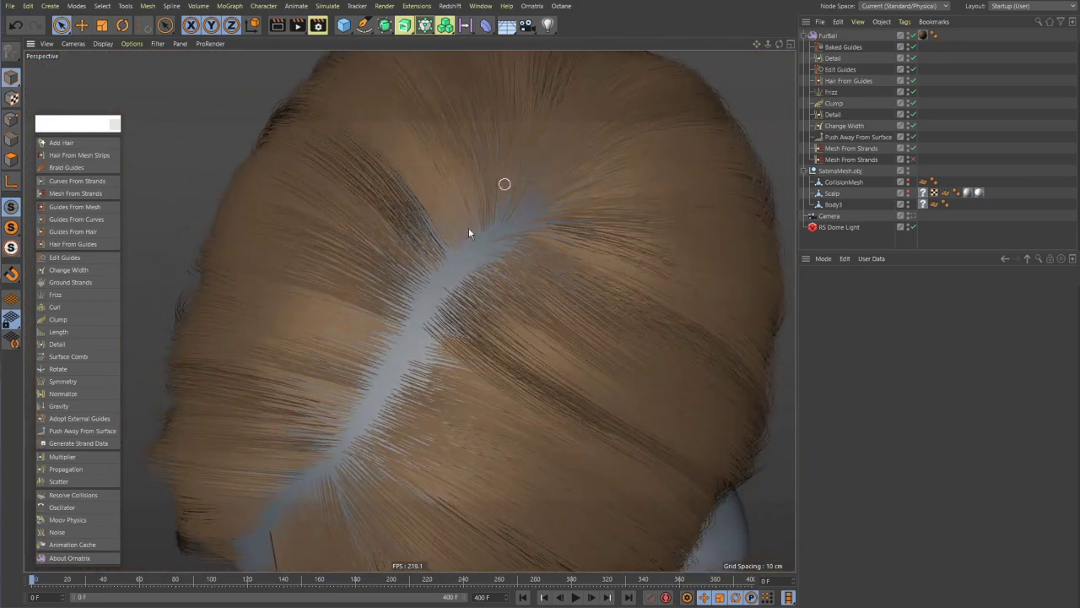
left_click_drag(521, 116, 484, 201, "alt")
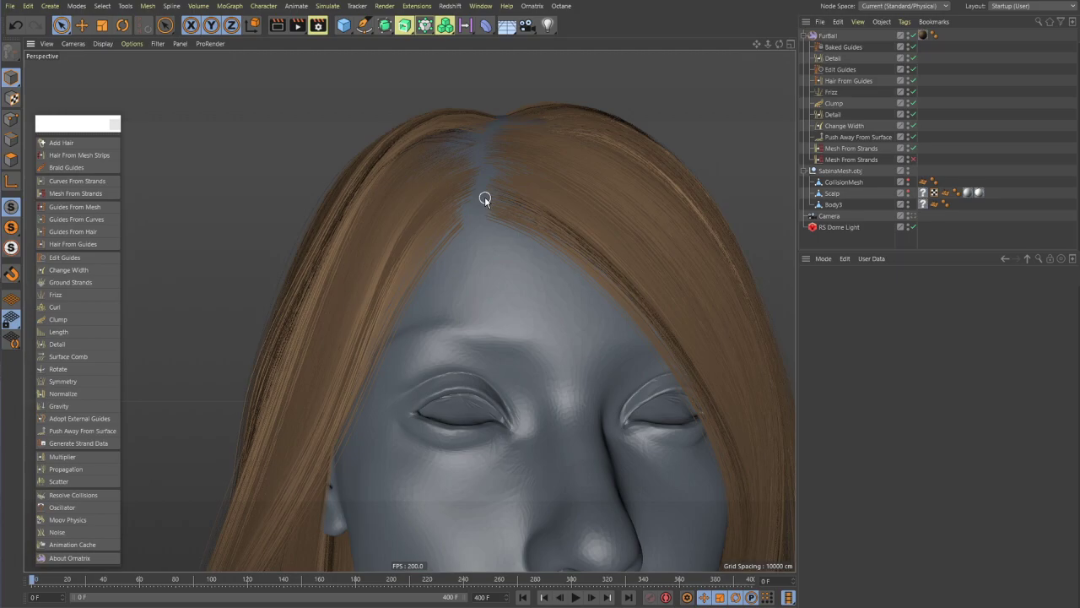
left_click_drag(485, 198, 546, 303, "alt")
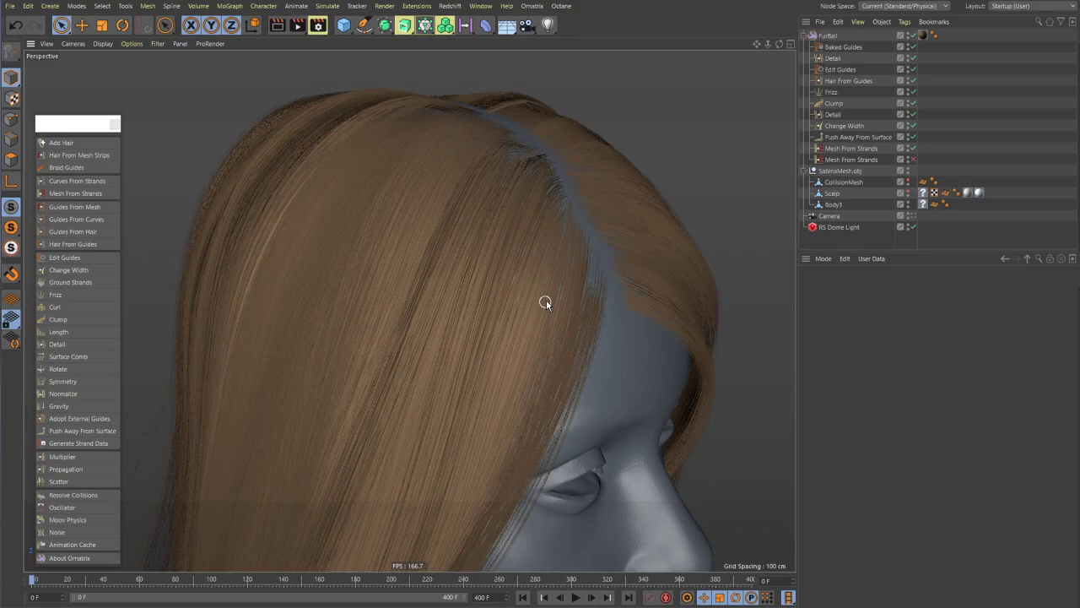
left_click_drag(657, 334, 290, 199, "alt")
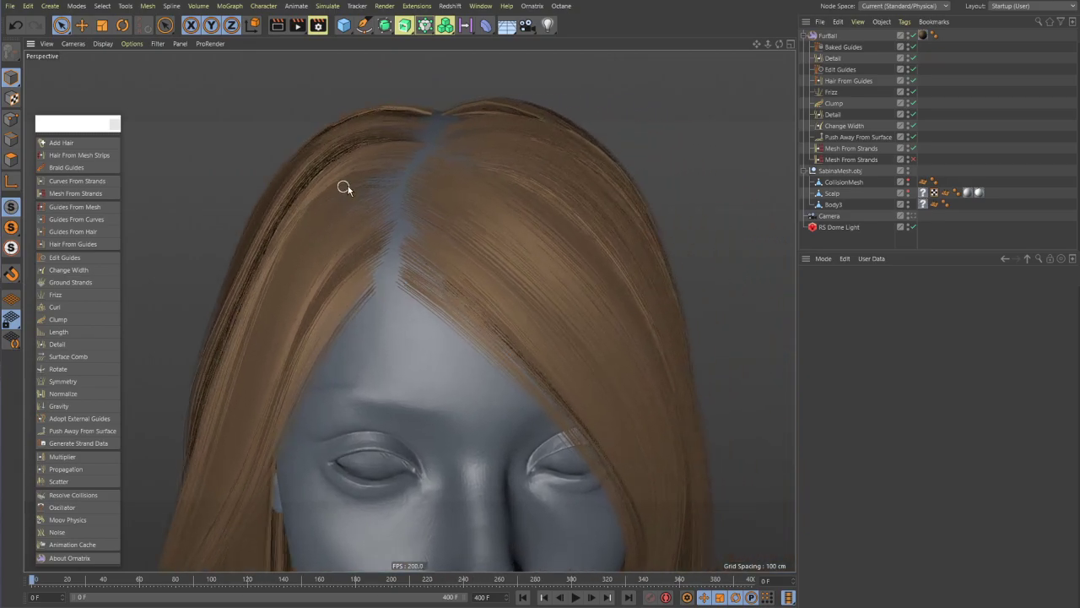
middle_click_drag(461, 186, 442, 148, "alt")
scroll(447, 127, "down", 3)
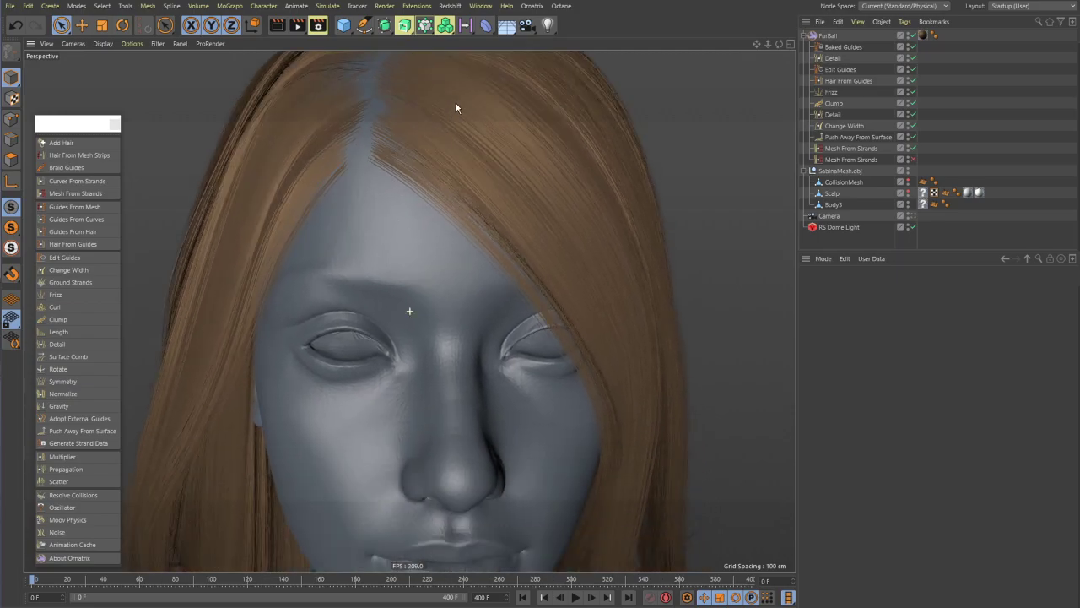
left_click_drag(411, 274, 507, 215, "alt")
scroll(451, 250, "up", 3)
scroll(414, 226, "down", 3)
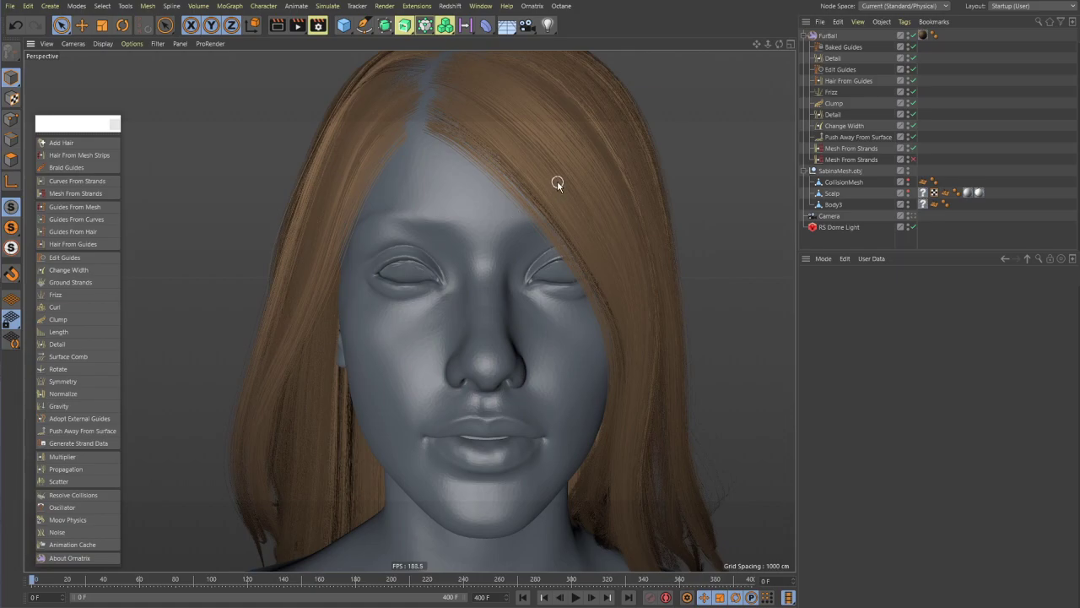
- Review the object properties of Hair From Guides and the Clump operator's clump creation settings
left_click(862, 81)
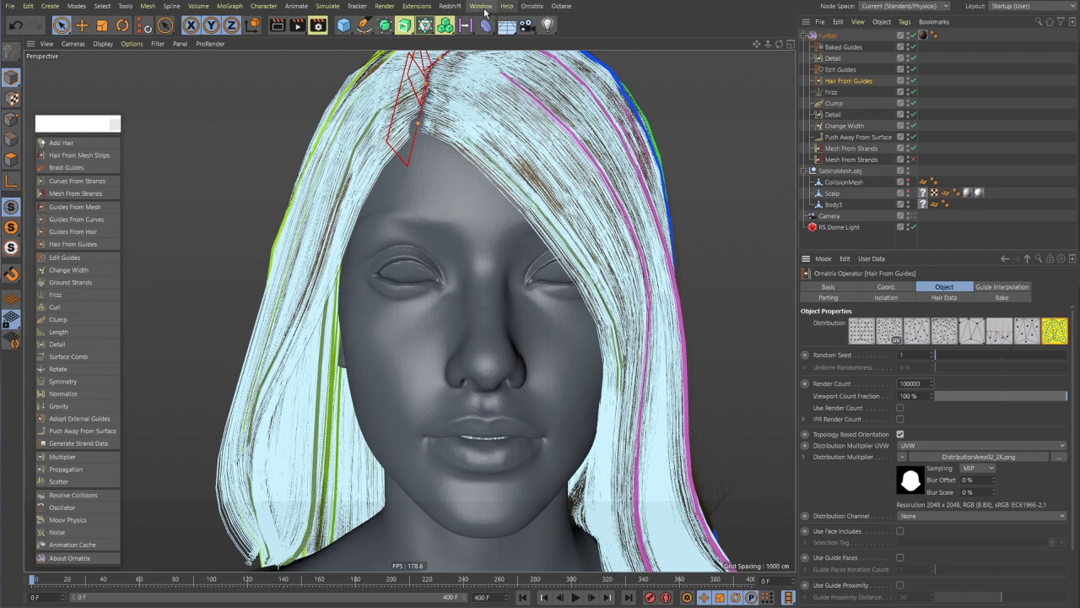
left_click(703, 204)
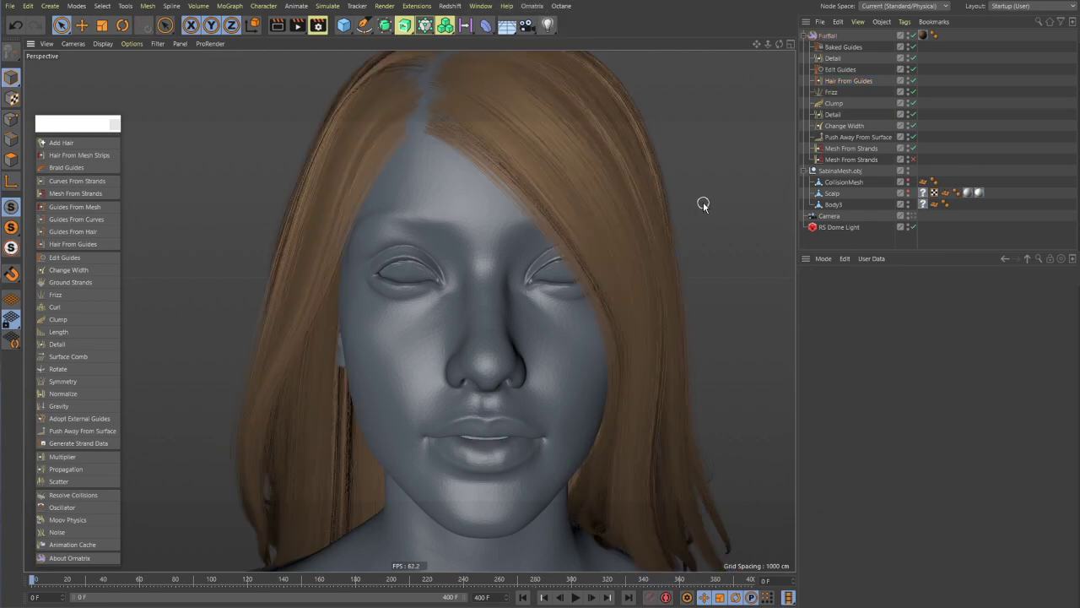
left_click_drag(495, 257, 554, 193, "alt")
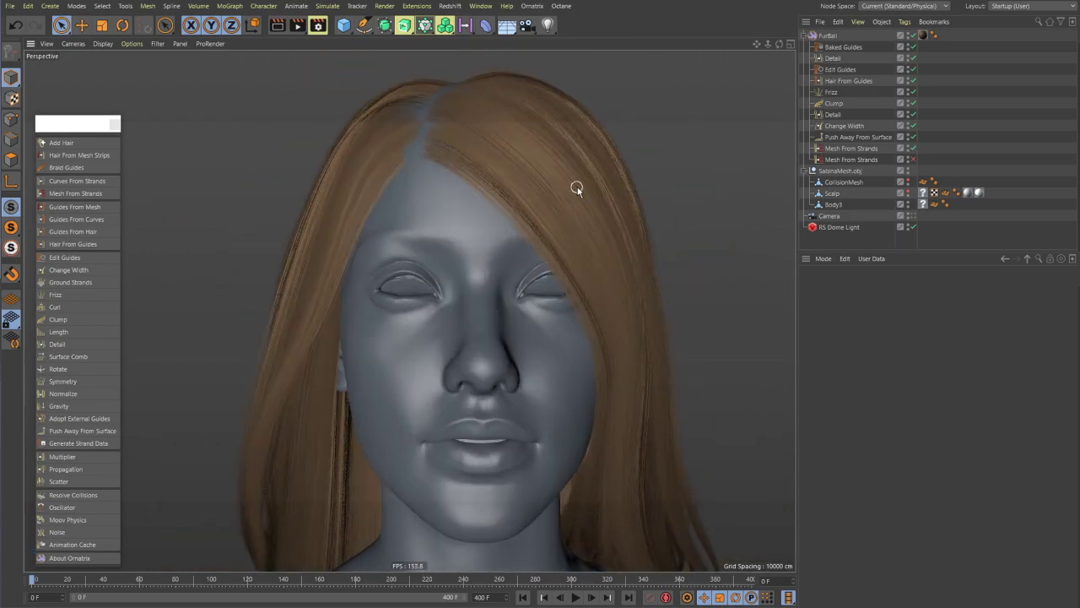
left_click(833, 104)
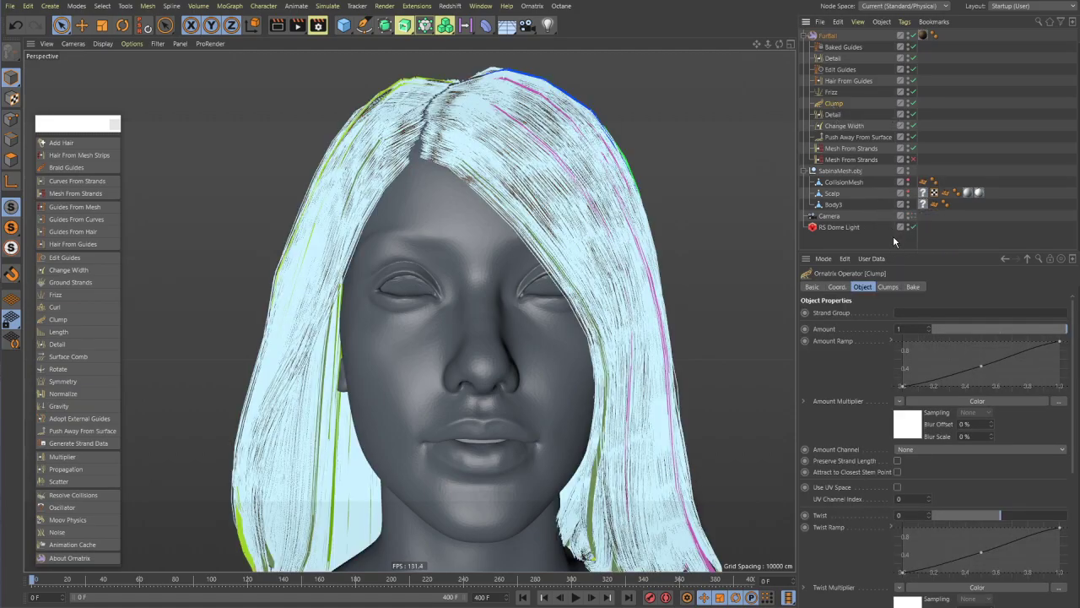
left_click_drag(899, 250, 904, 241)
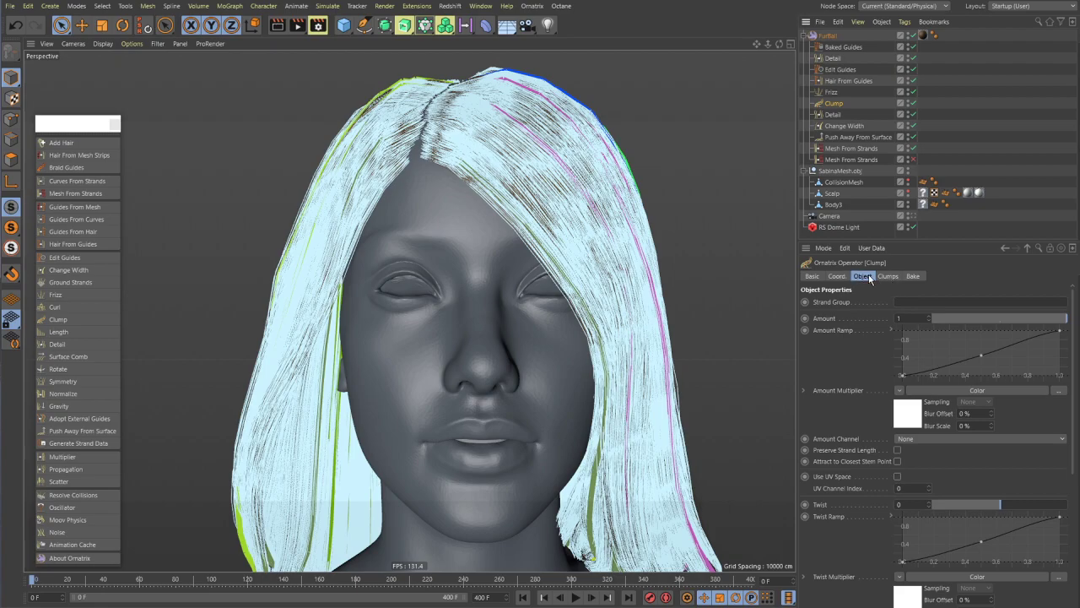
left_click(887, 276)
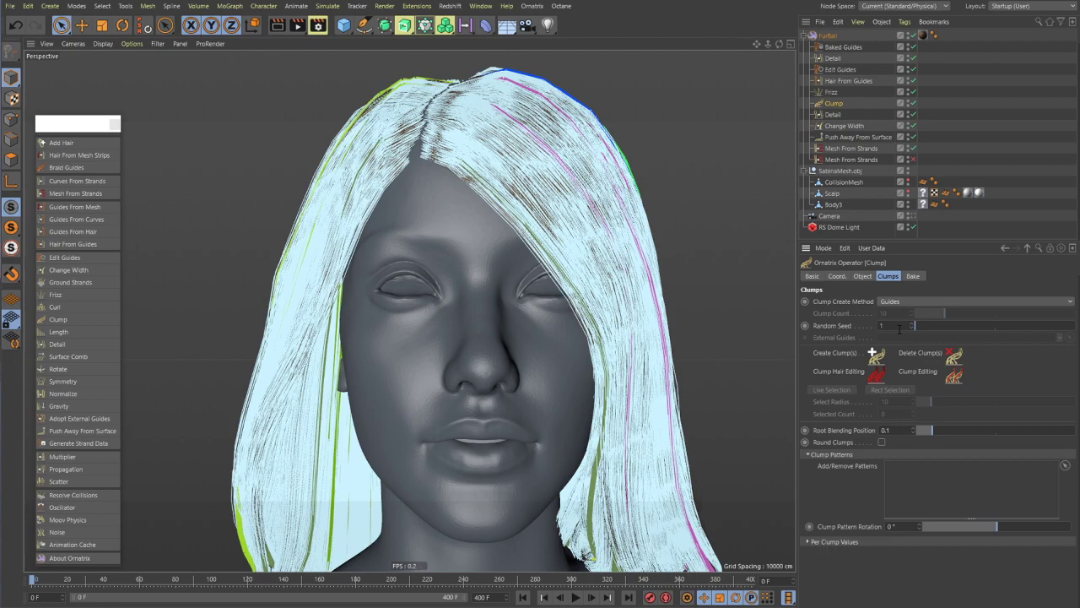
- Deselect the Clump operator and examine the hair mesh from above and in side profile
left_click_drag(677, 253, 462, 287, "alt")
left_click(656, 255)
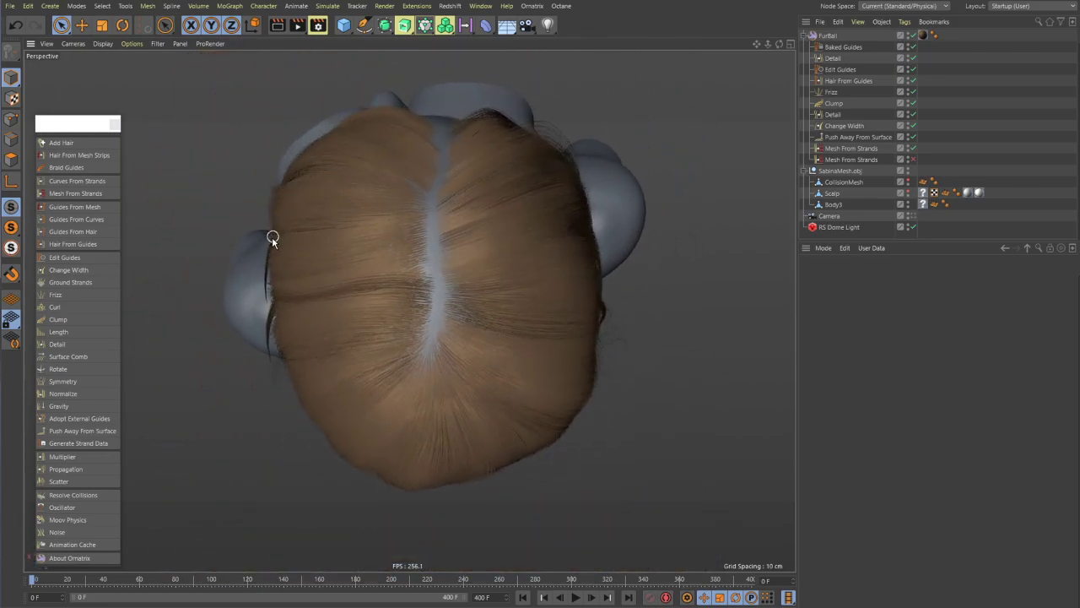
left_click_drag(300, 260, 375, 238, "alt")
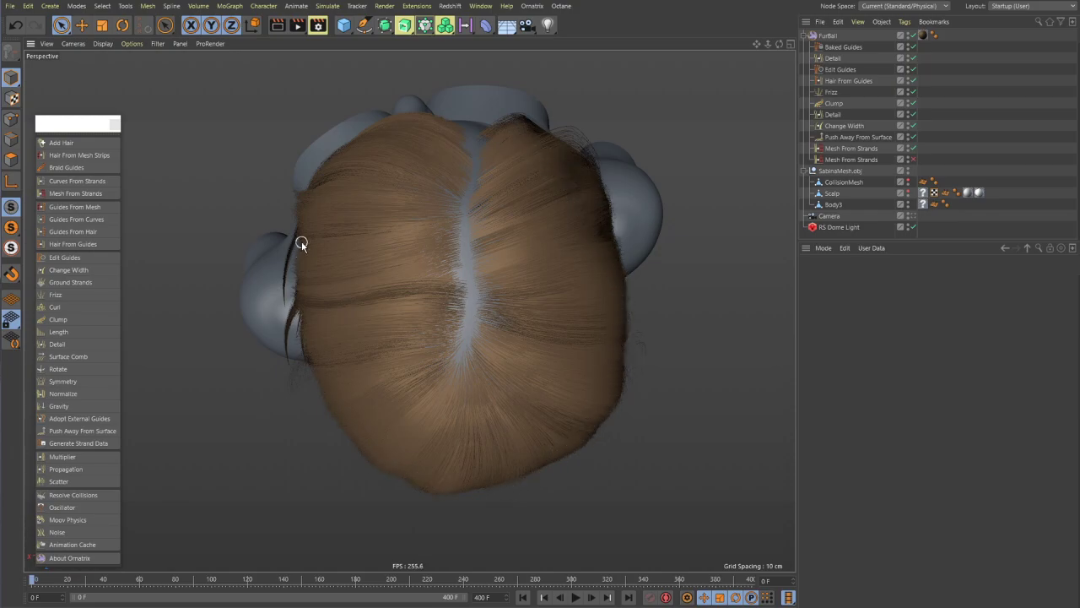
left_click_drag(451, 379, 496, 277, "alt")
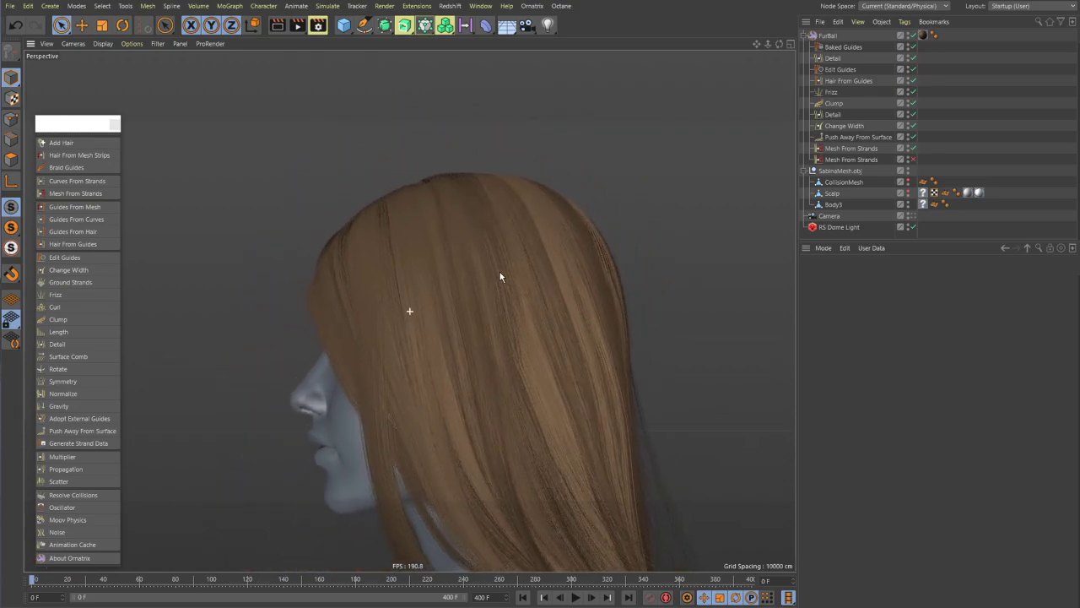
scroll(496, 277, "up", 2)
scroll(402, 212, "up", 3)
left_click_drag(377, 426, 416, 149, "alt")
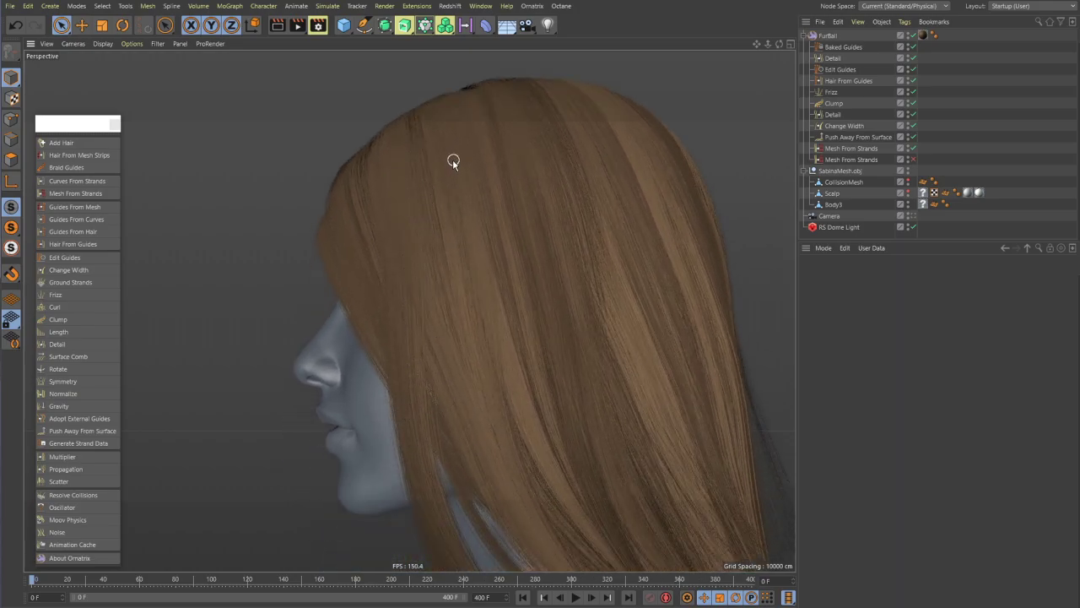
scroll(453, 160, "down", 3)
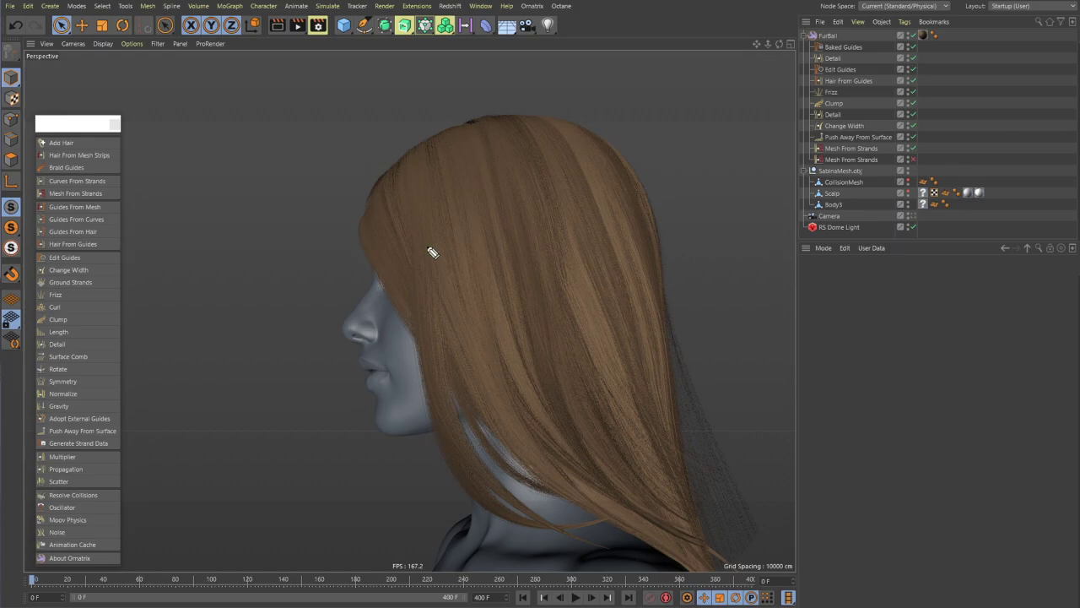
- Annotate the side view with yellow lines tracing the flow of the hair from the forehead and crown to the tips
mouse_move(413, 157)
left_mouse_down()
mouse_move(434, 426)
mouse_move(456, 488)
left_mouse_up()
mouse_move(364, 207)
left_mouse_down()
mouse_move(407, 306)
mouse_move(540, 475)
left_mouse_up()
left_click_drag(526, 438, 553, 470)
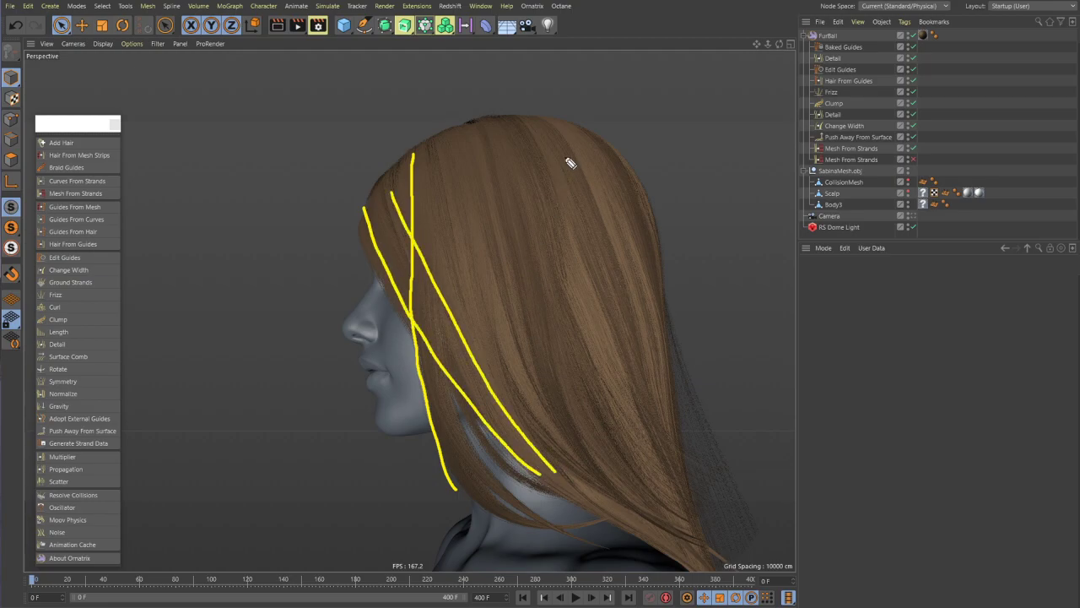
mouse_move(542, 116)
left_mouse_down()
mouse_move(660, 390)
mouse_move(685, 530)
left_mouse_up()
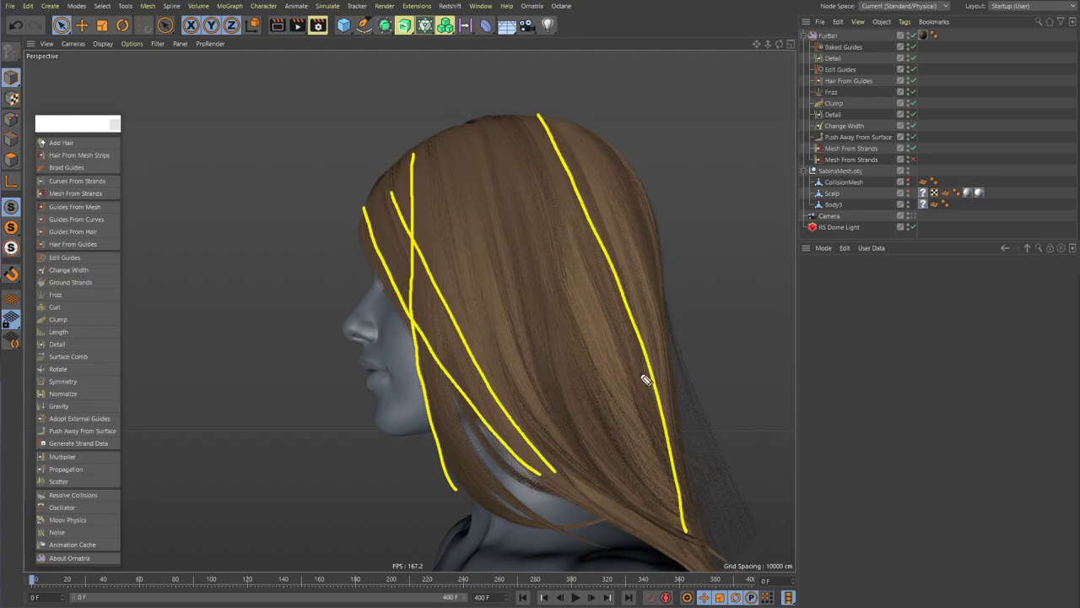
mouse_move(482, 126)
left_mouse_down()
mouse_move(537, 246)
mouse_move(576, 392)
mouse_move(624, 503)
mouse_move(663, 537)
left_mouse_up()
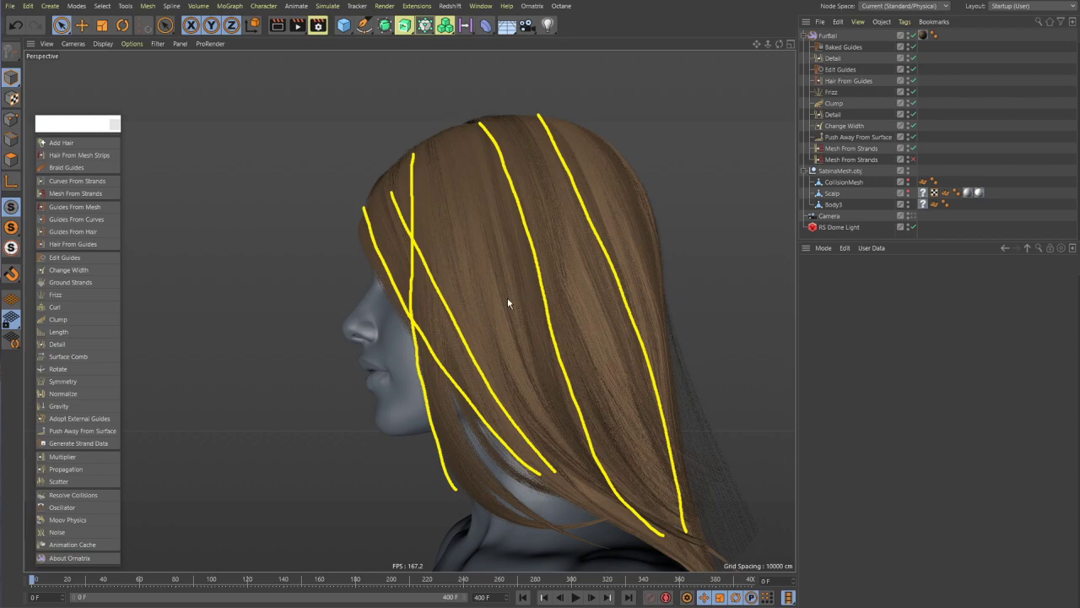
- Circle the lower hair ends in yellow and trace the backward sweep of the tips with pink strokes
mouse_move(699, 490)
left_mouse_down()
mouse_move(547, 454)
mouse_move(460, 466)
mouse_move(466, 519)
mouse_move(516, 540)
mouse_move(673, 554)
mouse_move(706, 503)
left_mouse_up()
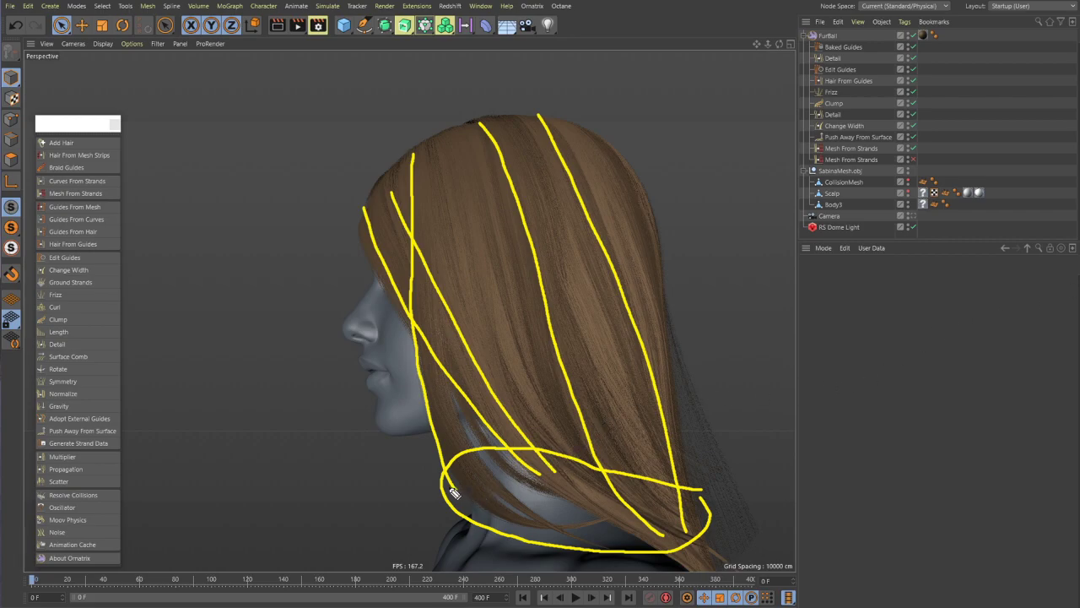
mouse_move(454, 485)
left_mouse_down()
mouse_move(493, 517)
mouse_move(612, 545)
left_mouse_up()
left_click_drag(537, 472, 640, 536)
mouse_move(564, 477)
left_mouse_down()
mouse_move(679, 547)
mouse_move(713, 546)
left_mouse_up()
left_click_drag(651, 518, 733, 541)
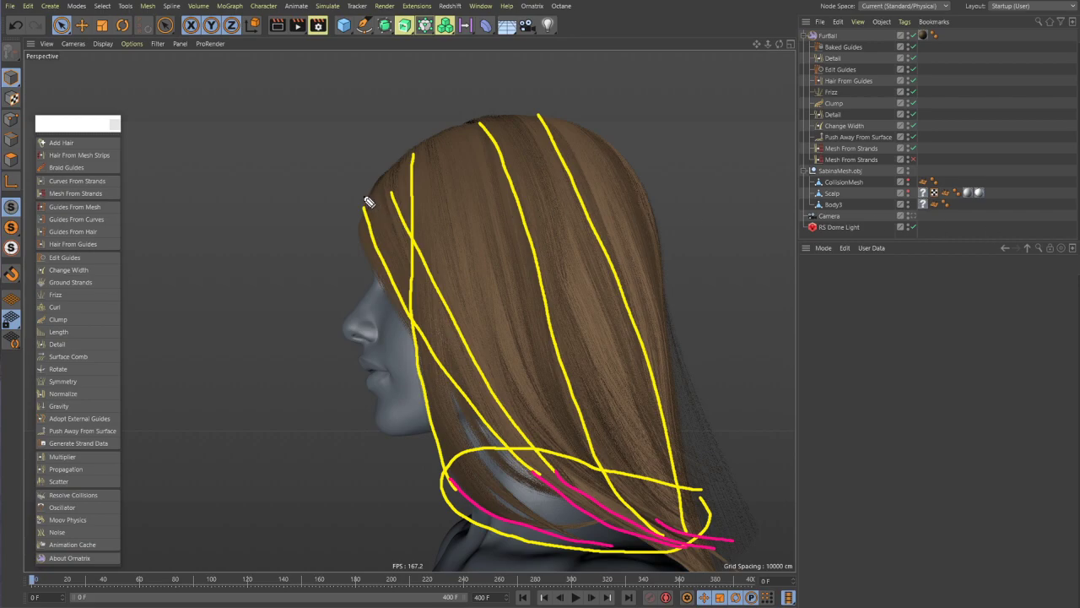
- Mark the downward hair direction with blue arrows along the forehead, side, crown and back of the head
mouse_move(365, 207)
left_mouse_down()
mouse_move(389, 295)
mouse_move(380, 284)
left_mouse_up()
mouse_move(415, 152)
left_mouse_down()
mouse_move(413, 221)
mouse_move(405, 211)
mouse_move(415, 228)
left_mouse_up()
left_click_drag(431, 275, 475, 355)
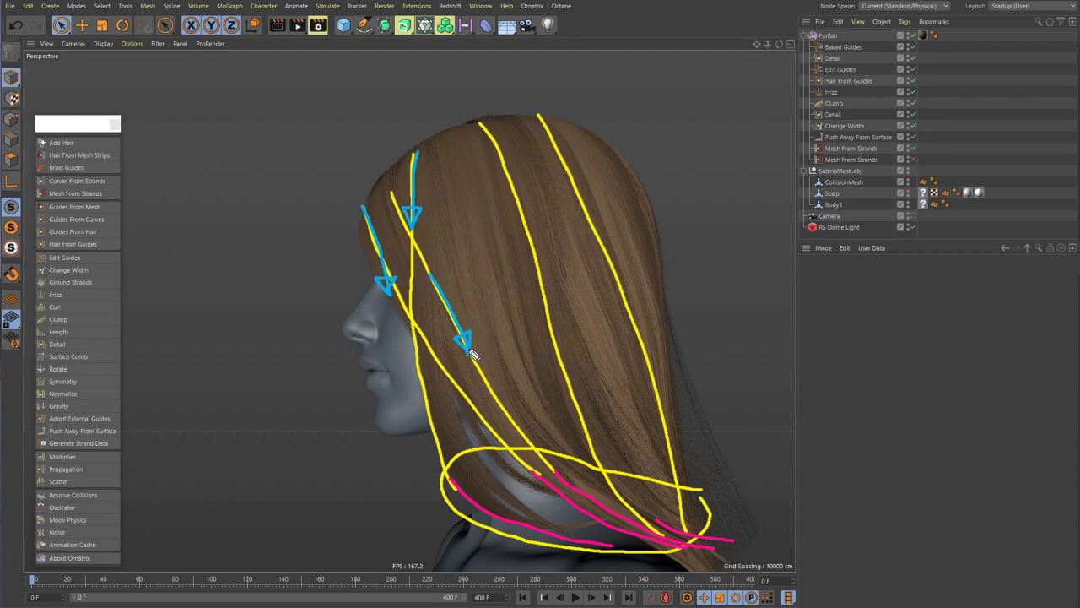
mouse_move(497, 140)
left_mouse_down()
mouse_move(530, 245)
mouse_move(510, 234)
mouse_move(535, 240)
left_mouse_up()
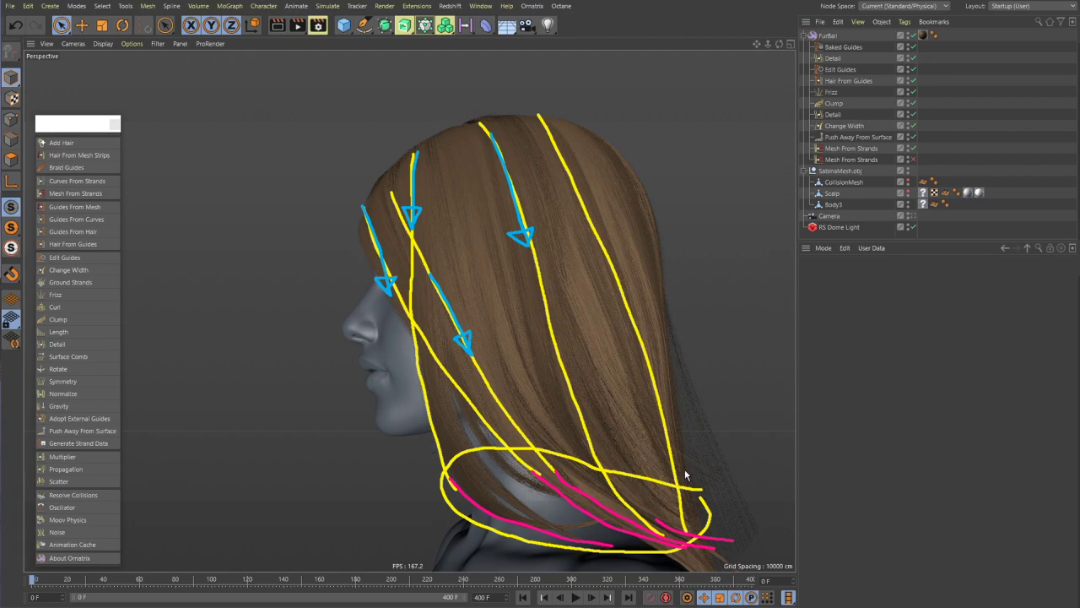
mouse_move(550, 133)
left_mouse_down()
mouse_move(593, 229)
mouse_move(591, 215)
mouse_move(579, 225)
left_mouse_up()
mouse_move(599, 140)
left_mouse_down()
mouse_move(643, 190)
mouse_move(679, 283)
mouse_move(680, 355)
left_mouse_up()
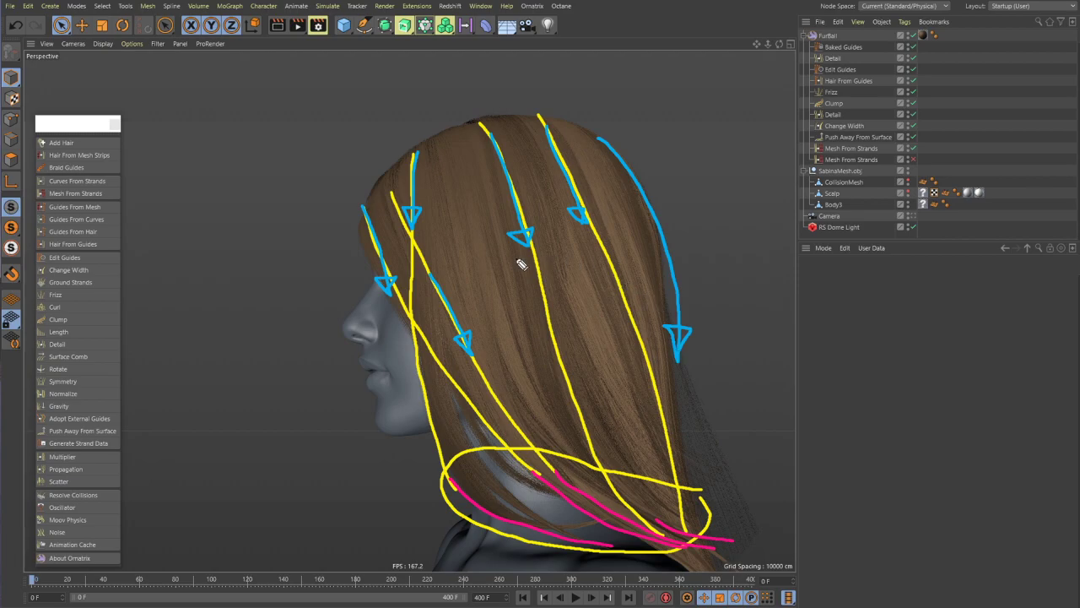
- Clear the side-view annotations and circle the lower hair ends in blue on the back view
left_click_drag(608, 323, 531, 365)
mouse_move(681, 211)
left_mouse_down("alt")
mouse_move(610, 244)
mouse_move(505, 209)
left_mouse_up("alt")
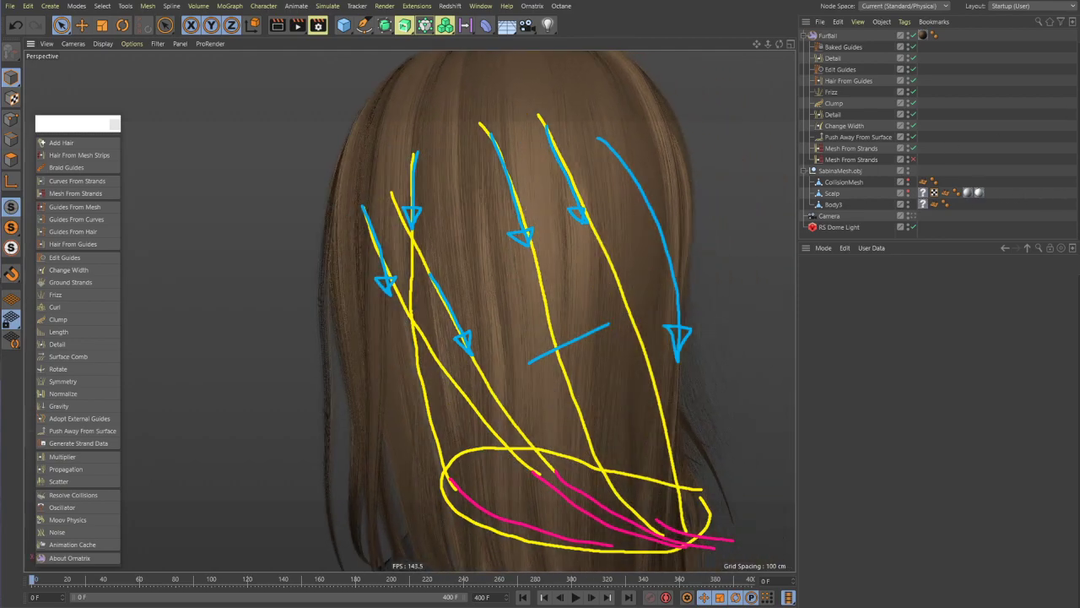
key("Escape")
mouse_move(591, 270)
left_mouse_down("alt")
mouse_move(511, 294)
mouse_move(507, 318)
mouse_move(465, 186)
mouse_move(469, 285)
mouse_move(448, 272)
mouse_move(463, 272)
left_mouse_up("alt")
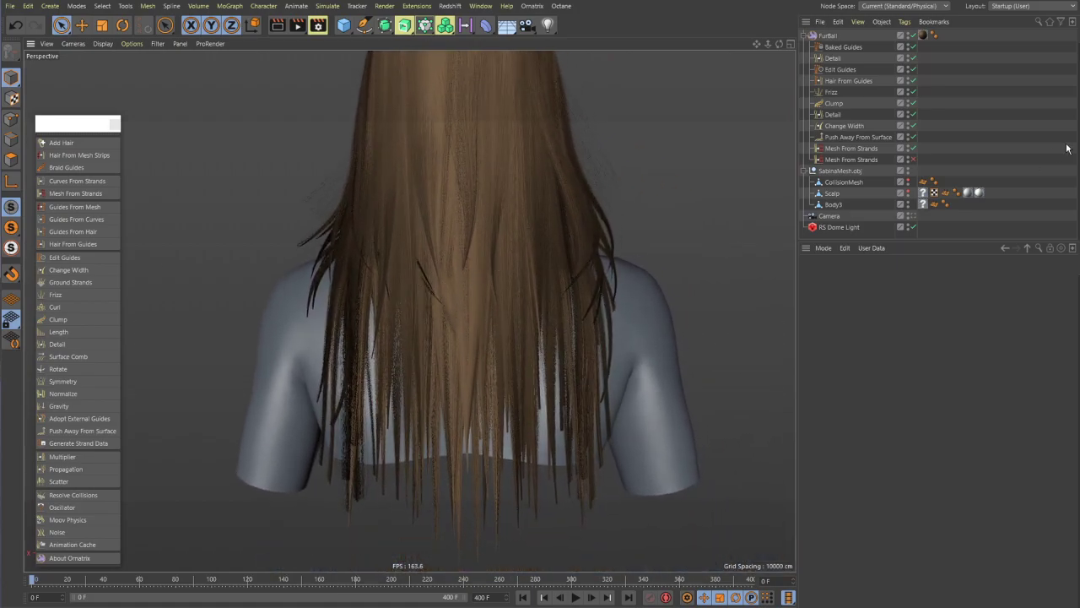
mouse_move(361, 268)
left_mouse_down()
mouse_move(345, 271)
mouse_move(422, 514)
mouse_move(381, 289)
left_mouse_up()
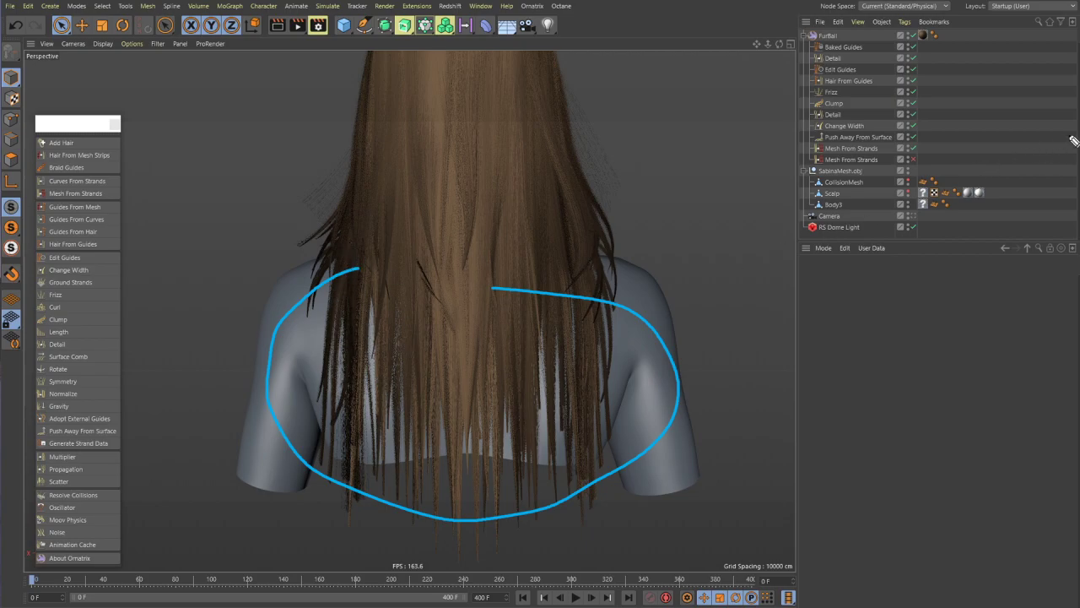
key("Escape")
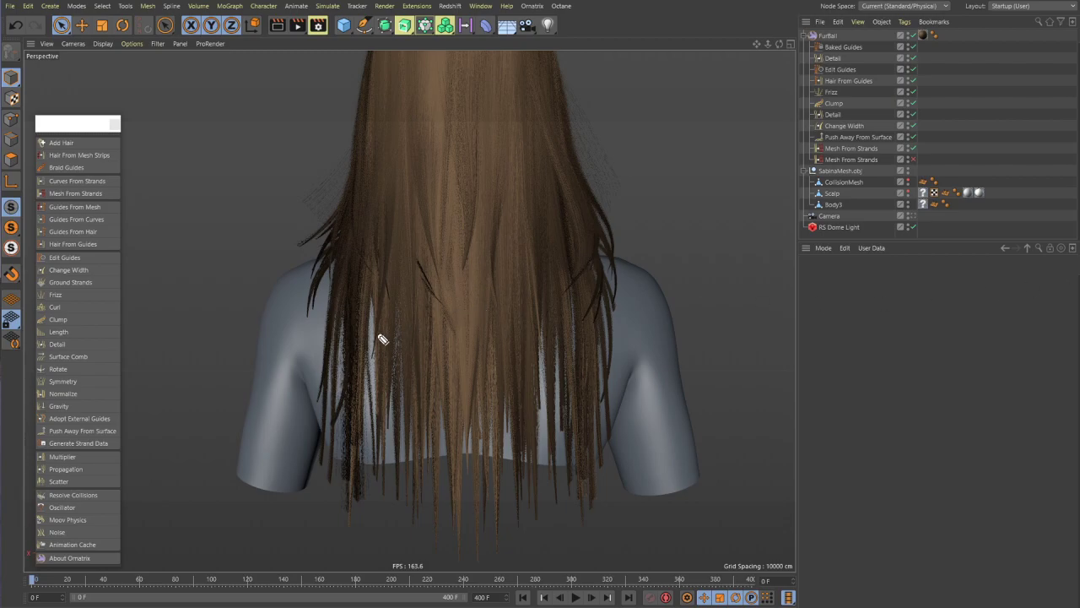
- Trace the hair flow on the back view with pink lines running down both outer sides and the middle lengths to the tips
mouse_move(351, 224)
left_mouse_down()
mouse_move(347, 447)
mouse_move(384, 496)
left_mouse_up()
mouse_move(600, 217)
left_mouse_down()
mouse_move(621, 351)
mouse_move(615, 460)
mouse_move(558, 517)
left_mouse_up()
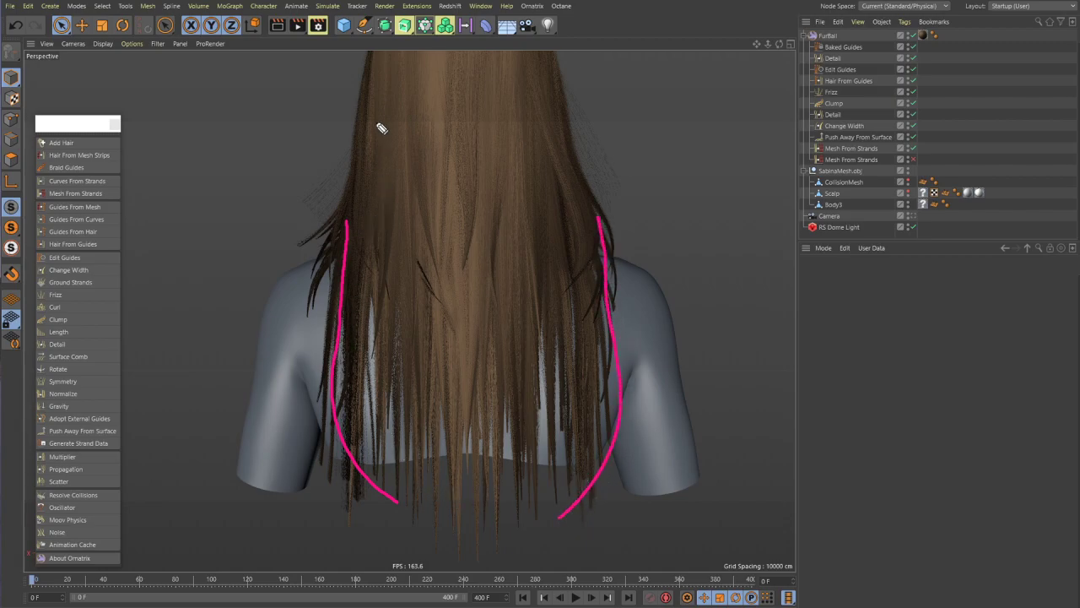
mouse_move(375, 82)
left_mouse_down()
mouse_move(383, 159)
mouse_move(345, 396)
mouse_move(388, 475)
left_mouse_up()
mouse_move(555, 103)
left_mouse_down()
mouse_move(582, 393)
mouse_move(527, 509)
left_mouse_up()
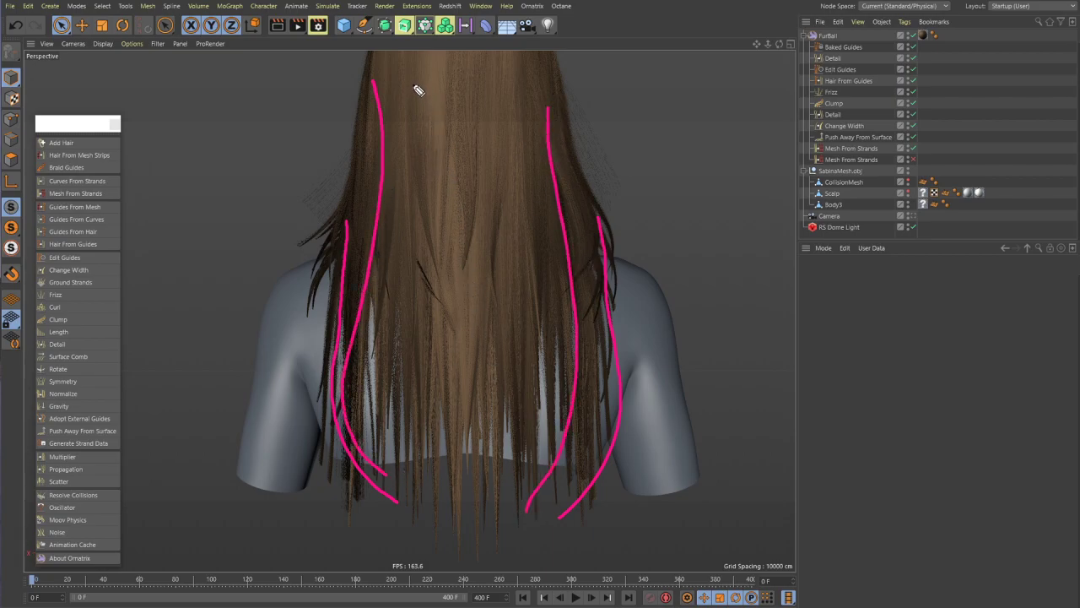
mouse_move(414, 75)
left_mouse_down()
mouse_move(426, 121)
mouse_move(419, 98)
mouse_move(422, 432)
mouse_move(445, 492)
left_mouse_up()
mouse_move(513, 82)
left_mouse_down()
mouse_move(510, 351)
mouse_move(482, 499)
left_mouse_up()
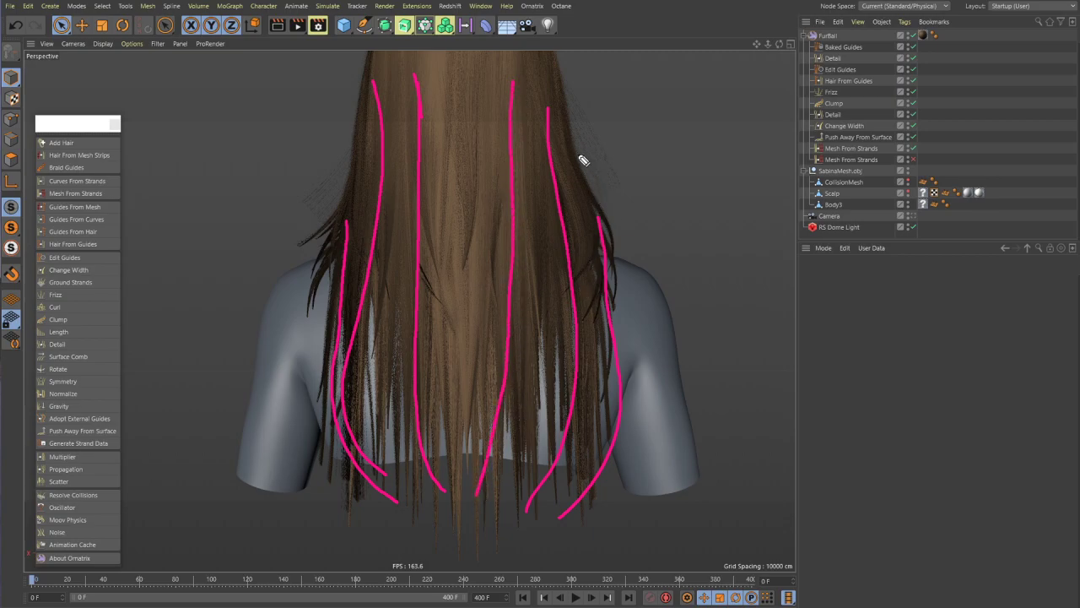
mouse_move(601, 250)
left_mouse_down()
mouse_move(628, 360)
mouse_move(606, 438)
left_mouse_up()
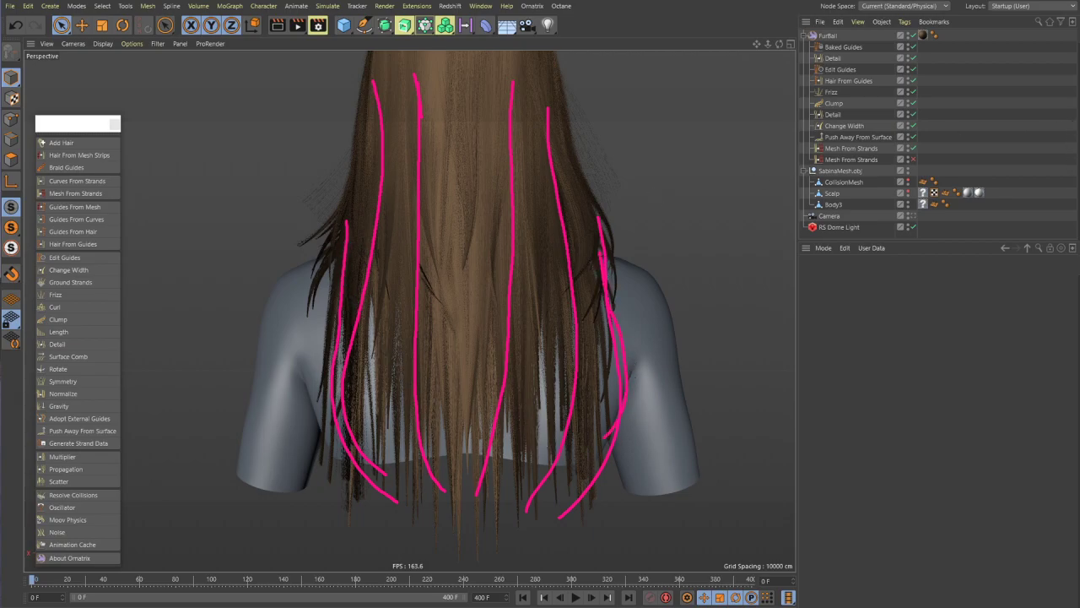
- Mark the inward curve of the back view's side strands and tips in blue and draw two downward arrows along the middle back
mouse_move(342, 256)
left_mouse_down()
mouse_move(347, 285)
mouse_move(325, 378)
mouse_move(331, 449)
left_mouse_up()
left_click_drag(343, 272, 329, 393)
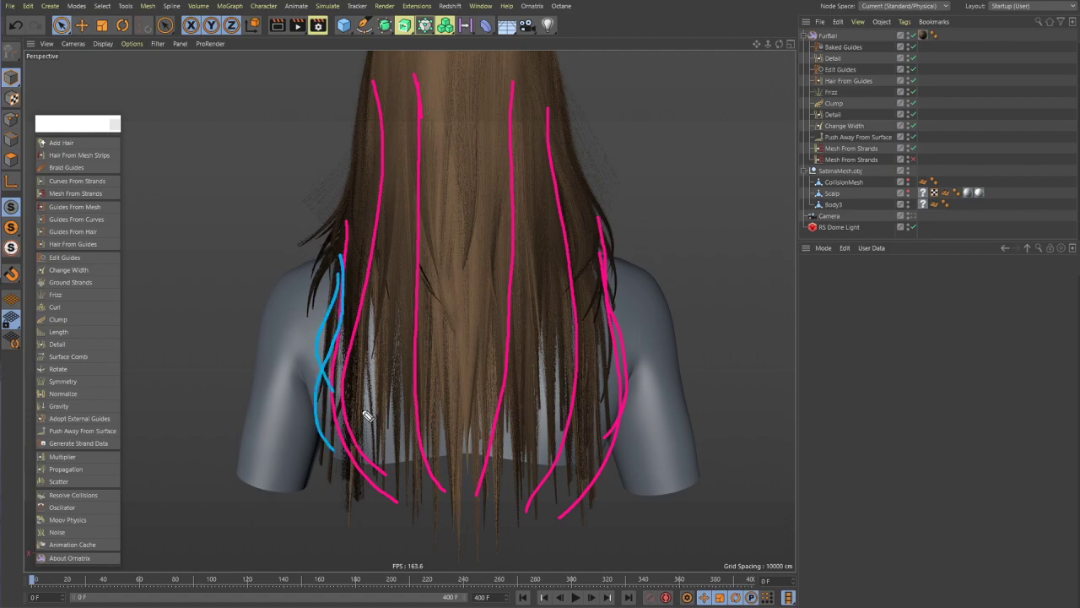
mouse_move(601, 266)
left_mouse_down()
mouse_move(613, 339)
mouse_move(564, 443)
left_mouse_up()
left_click_drag(355, 377, 389, 490)
left_click_drag(399, 445, 489, 513)
left_click_drag(579, 415, 505, 510)
left_click_drag(509, 448, 473, 500)
mouse_move(436, 163)
left_mouse_down()
mouse_move(439, 309)
mouse_move(427, 281)
mouse_move(439, 309)
left_mouse_up()
mouse_move(484, 167)
left_mouse_down()
mouse_move(492, 299)
mouse_move(482, 299)
mouse_move(497, 284)
left_mouse_up()
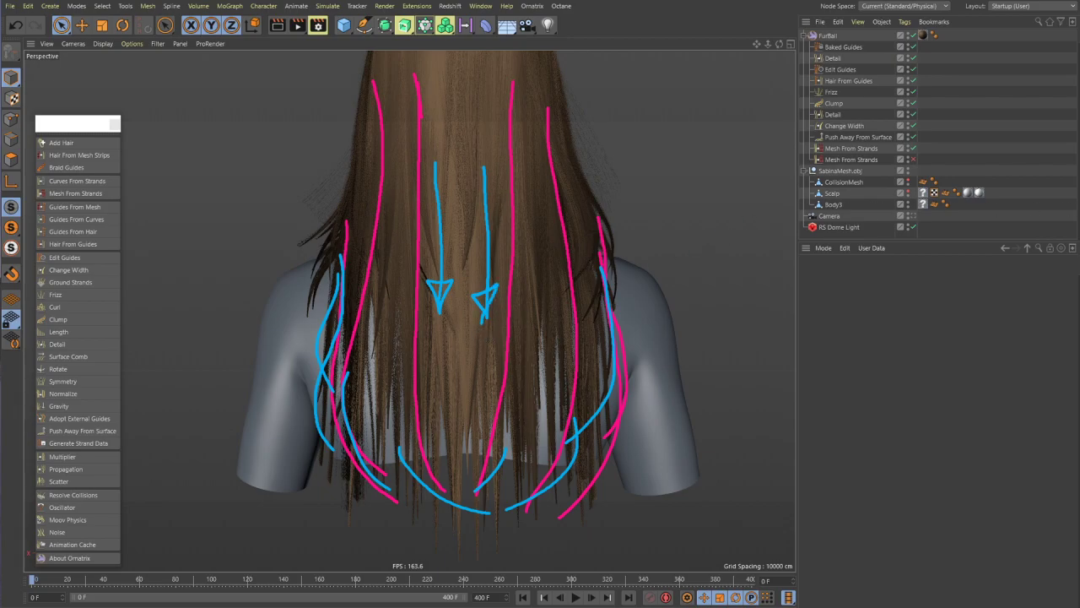
- Clear the back-view annotations and examine the hair in side profile and from the front
key("e")
left_click_drag(579, 274, 489, 275)
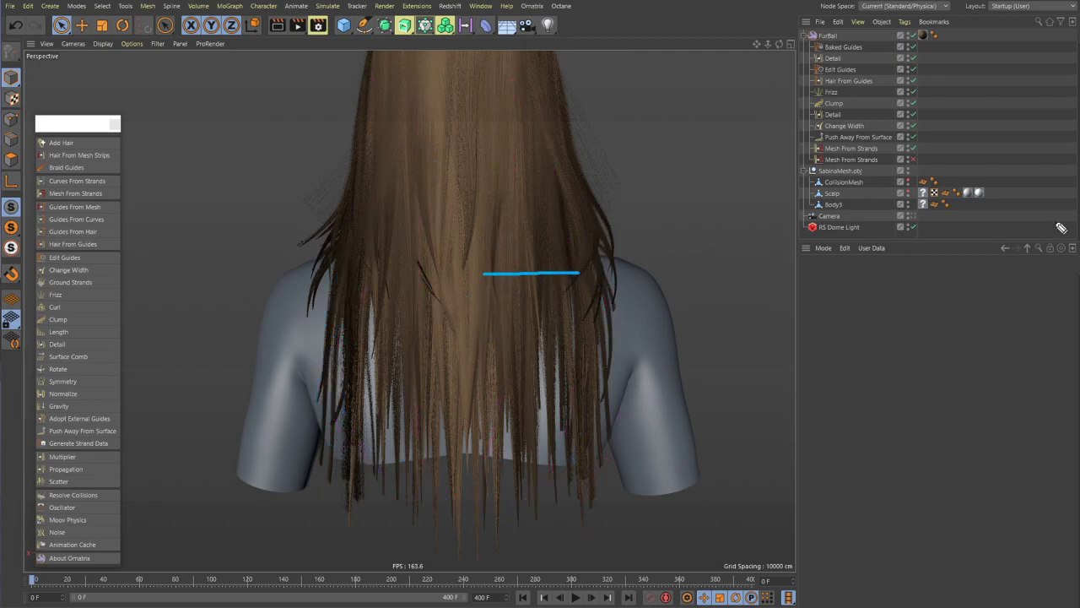
key("e")
left_click_drag(582, 261, 472, 306, "alt")
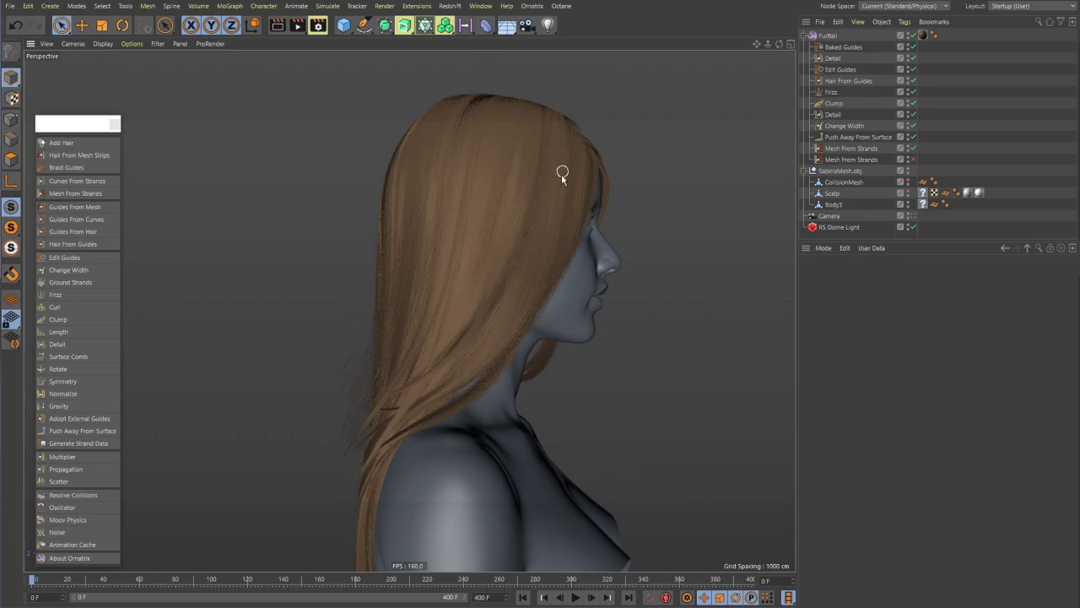
left_click_drag(434, 380, 404, 339, "alt")
mouse_move(379, 477)
left_mouse_down("alt")
mouse_move(411, 475)
mouse_move(434, 335)
mouse_move(457, 322)
mouse_move(308, 320)
mouse_move(386, 295)
mouse_move(357, 272)
left_mouse_up("alt")
mouse_move(492, 251)
left_mouse_down("alt")
mouse_move(485, 238)
mouse_move(520, 284)
mouse_move(424, 210)
mouse_move(464, 164)
mouse_move(436, 217)
mouse_move(481, 243)
mouse_move(464, 249)
left_mouse_up("alt")
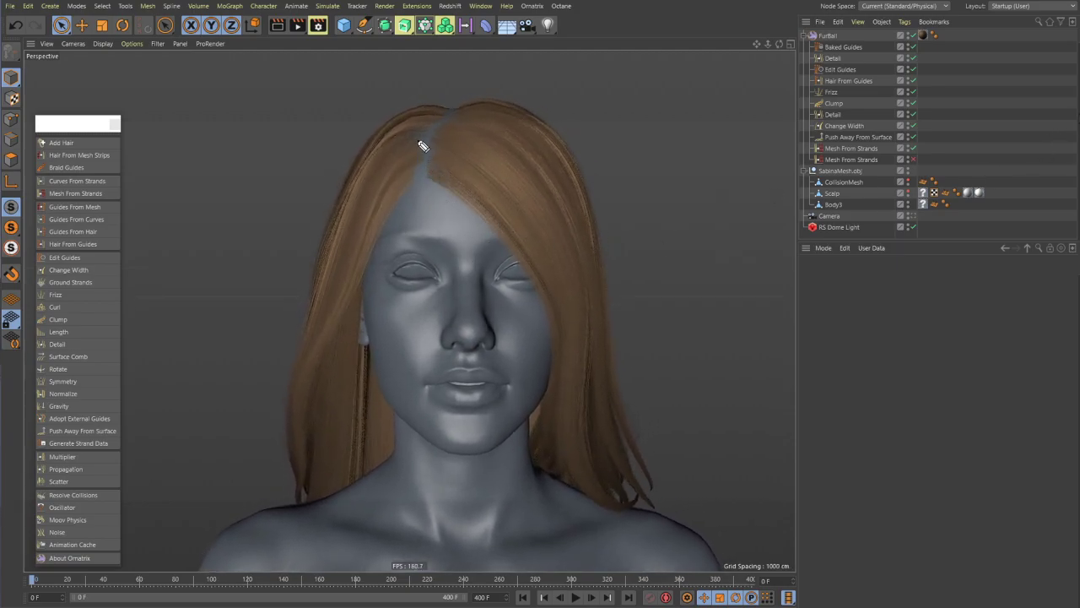
- Sketch strand flow from the parting in blue on the front view and trace the hairline on both sides of the face in yellow
mouse_move(422, 116)
left_mouse_down()
mouse_move(422, 446)
mouse_move(272, 298)
mouse_move(270, 274)
mouse_move(436, 161)
mouse_move(516, 398)
mouse_move(552, 432)
mouse_move(569, 429)
left_mouse_up()
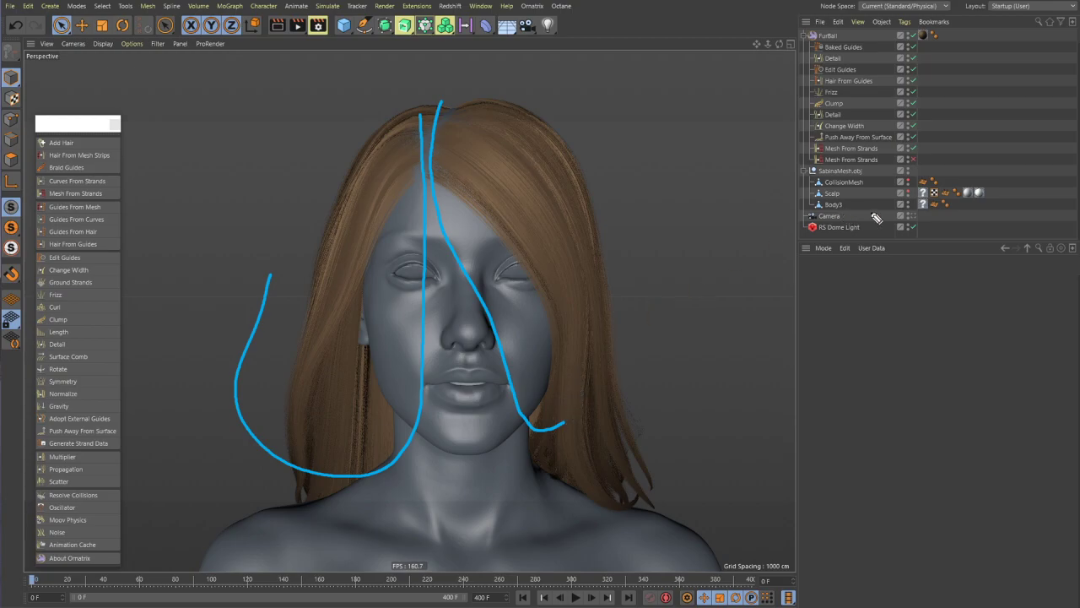
key("Escape")
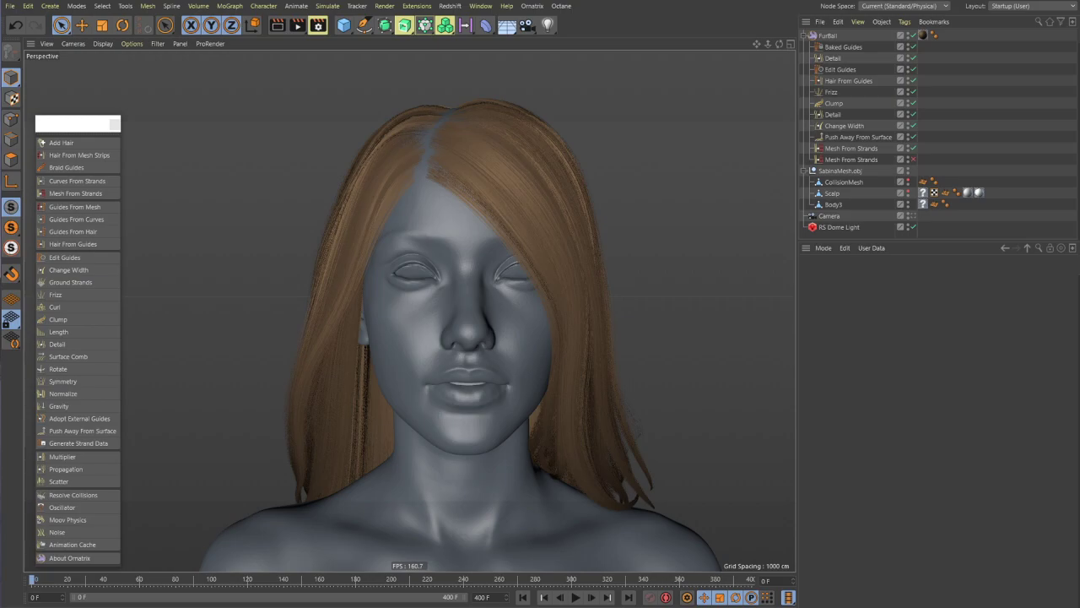
mouse_move(412, 181)
left_mouse_down()
mouse_move(402, 211)
mouse_move(409, 205)
left_mouse_up()
left_click_drag(413, 182, 332, 322)
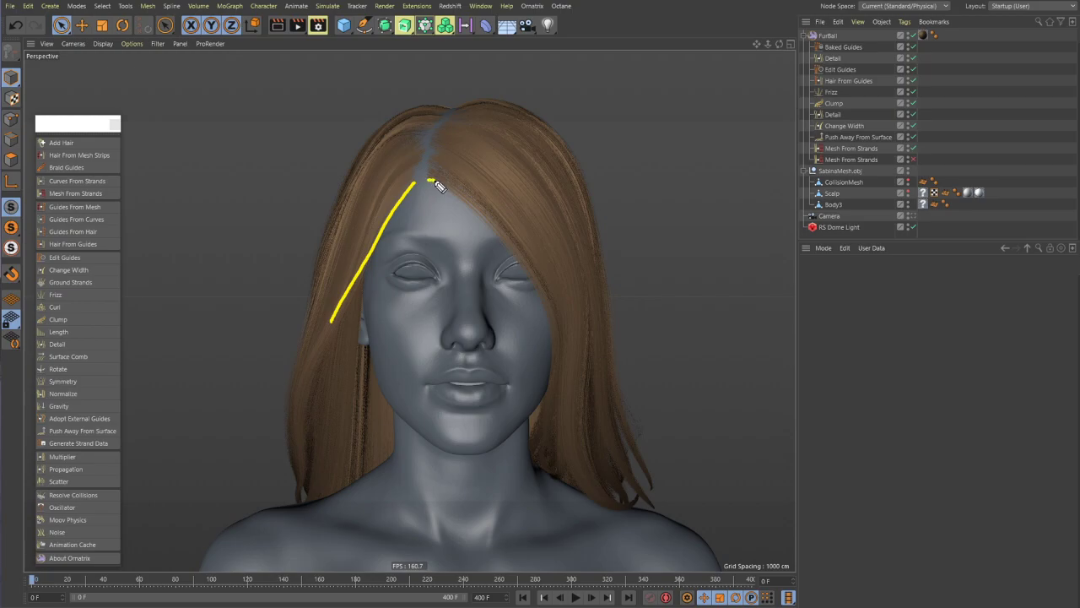
mouse_move(452, 194)
left_mouse_down()
mouse_move(491, 227)
mouse_move(560, 349)
left_mouse_up()
left_click_drag(563, 364, 561, 389)
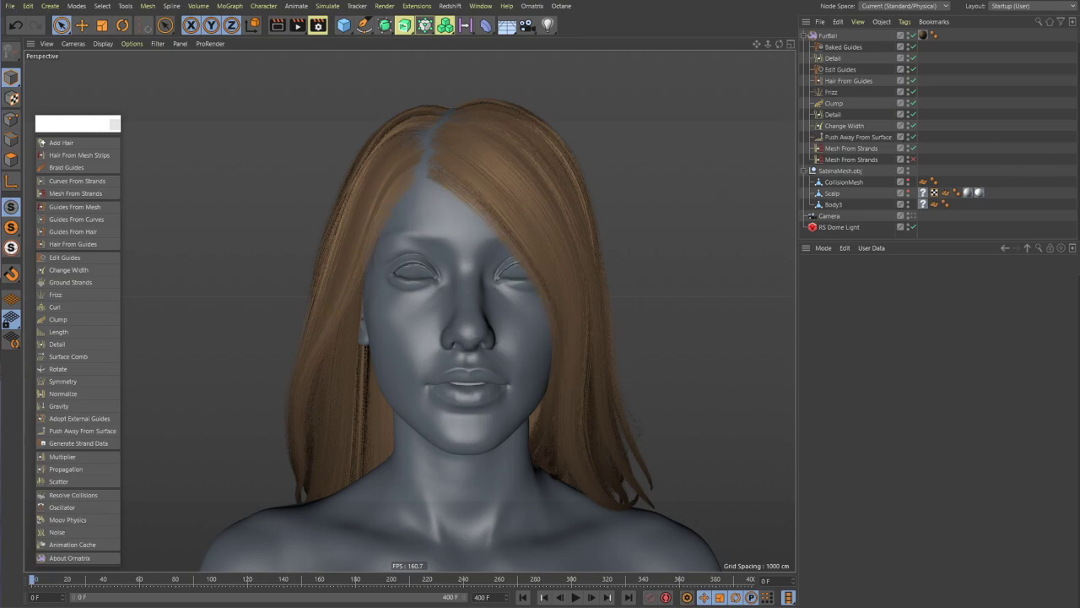
left_click_drag(398, 266, 416, 266)
- Compare the hair flow in both side profiles and from the front
left_click_drag(543, 222, 526, 287, "alt")
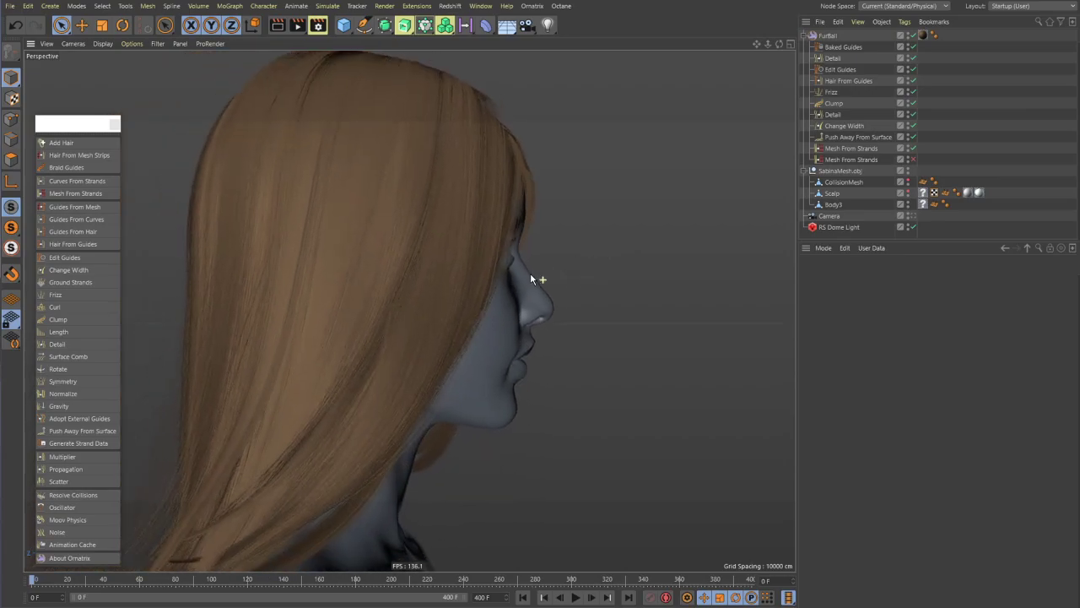
left_click_drag(598, 285, 253, 296, "alt")
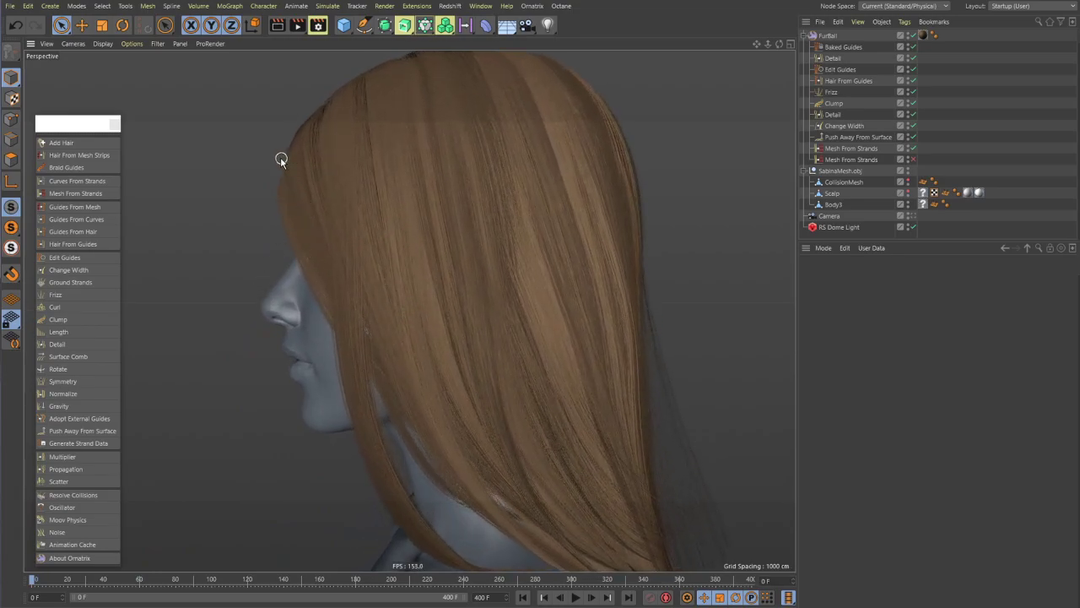
left_click_drag(396, 395, 410, 309, "alt")
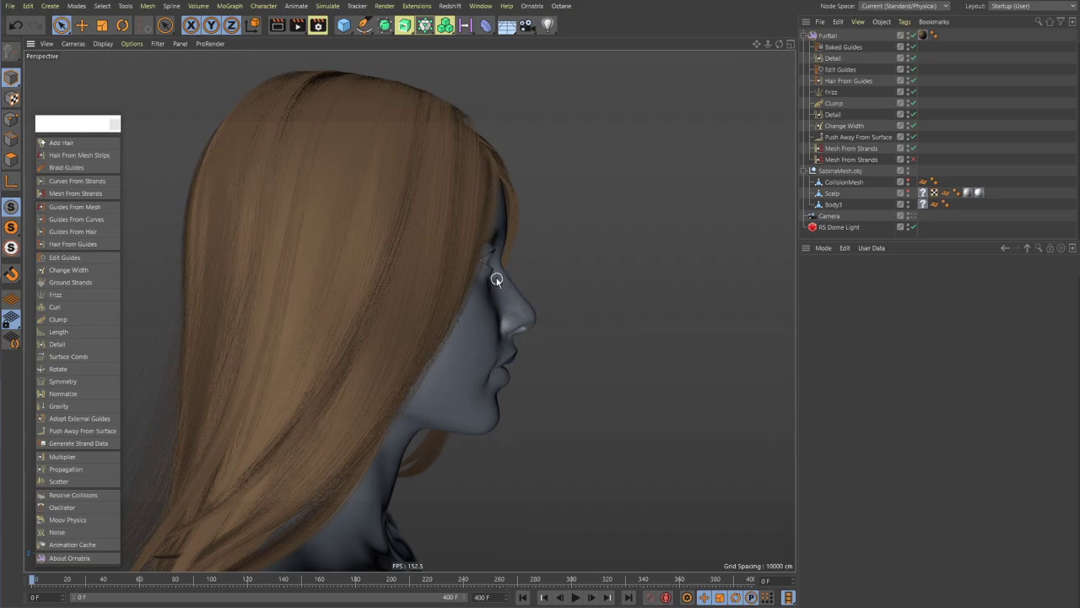
left_click_drag(611, 307, 305, 310, "alt")
scroll(379, 307, "up", 3)
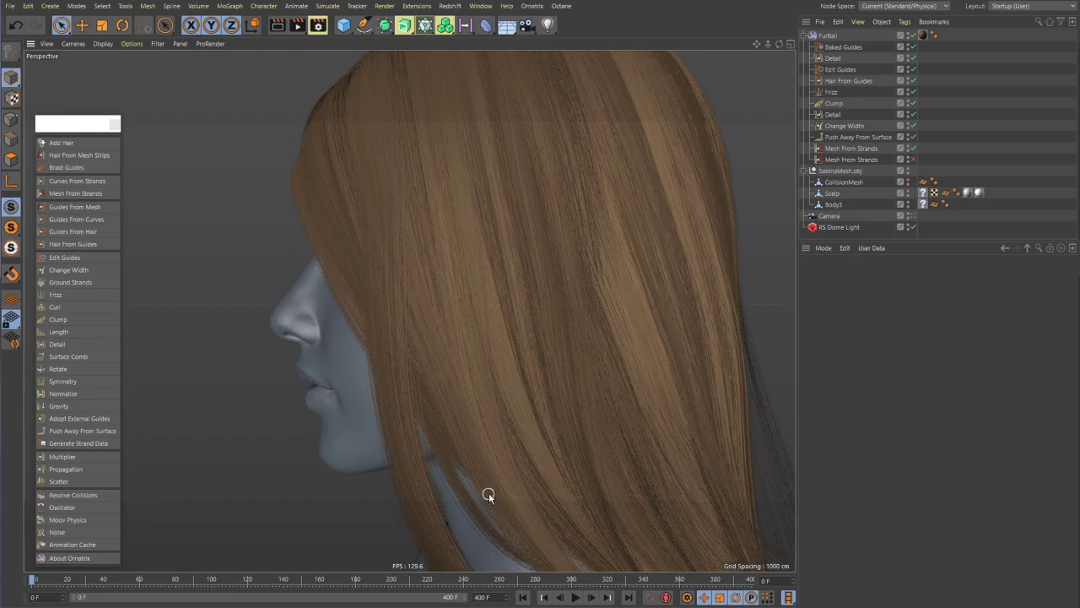
right_click_drag(476, 352, 414, 318, "alt")
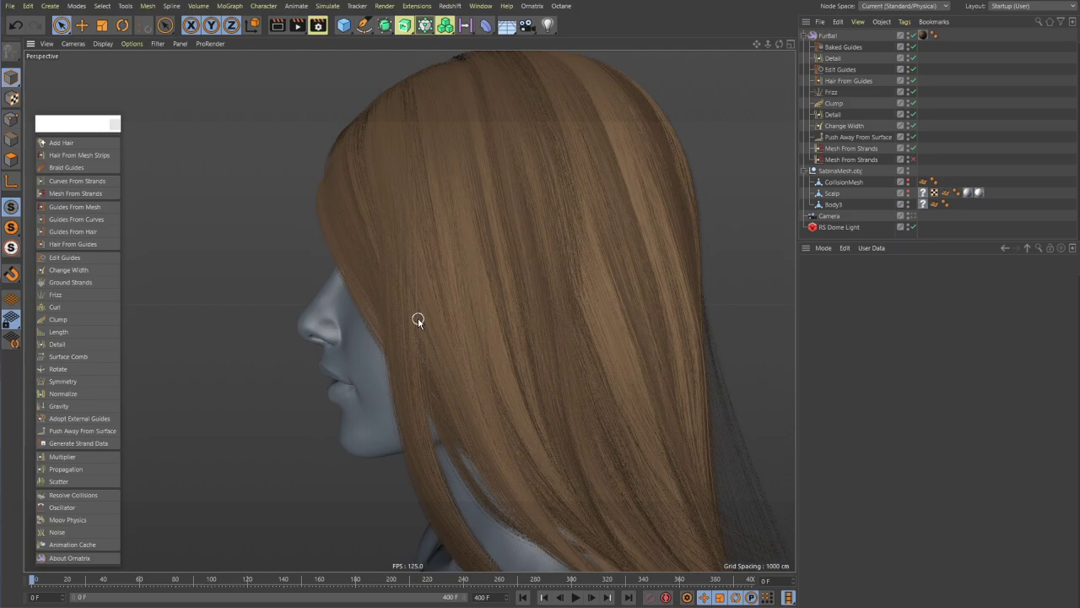
left_click_drag(418, 318, 512, 284, "alt")
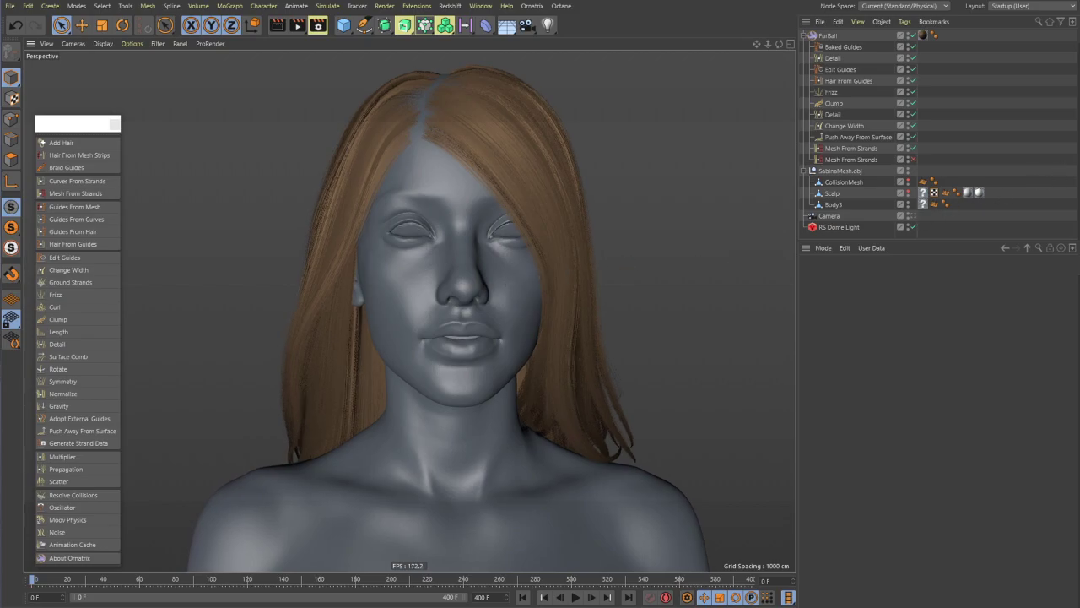
- Trace the curve of the lower hair on both sides of the face in yellow on the front view
mouse_move(321, 299)
left_mouse_down()
mouse_move(307, 308)
mouse_move(325, 461)
left_mouse_up()
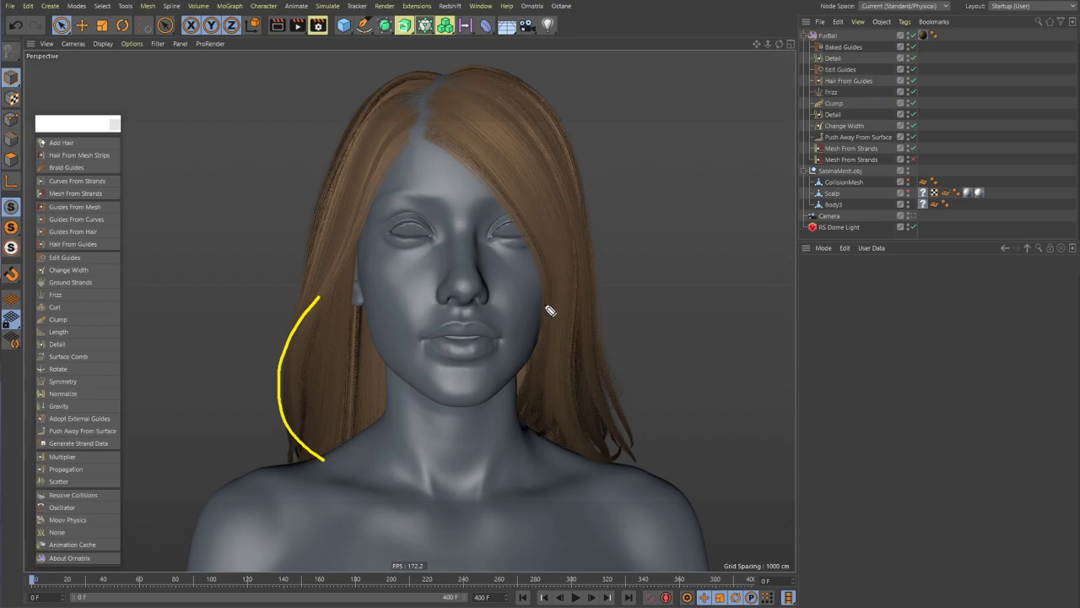
mouse_move(545, 292)
left_mouse_down()
mouse_move(540, 379)
mouse_move(604, 457)
left_mouse_up()
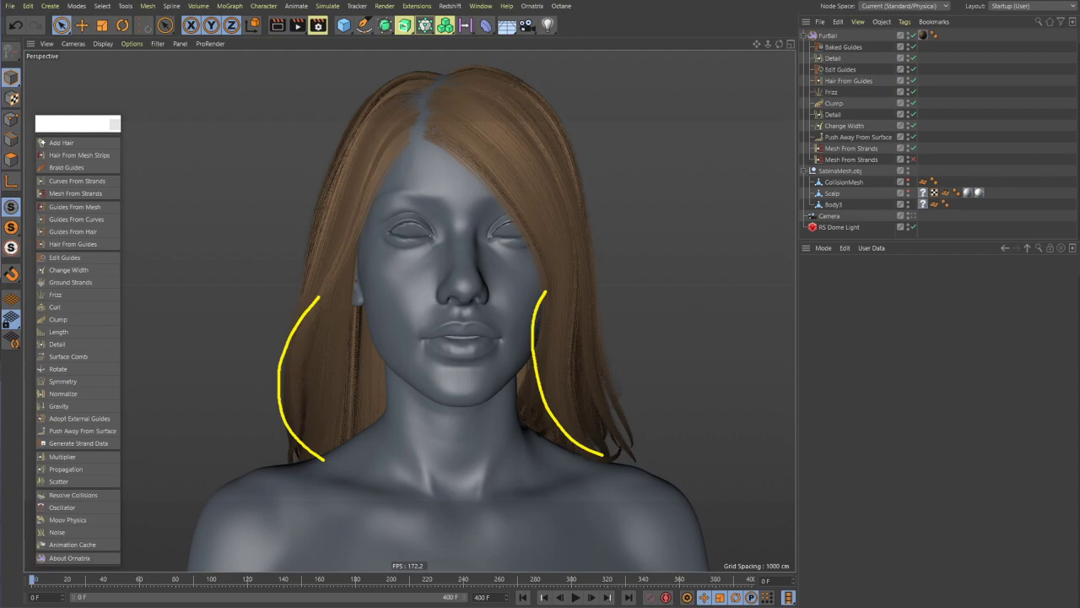
left_click_drag(574, 396, 519, 398)
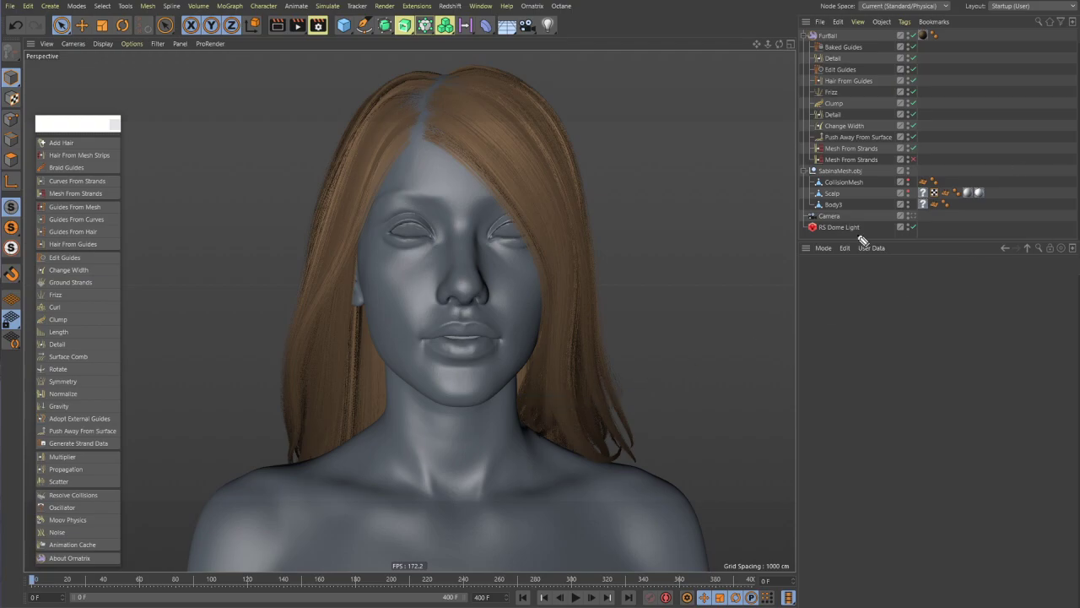
- Draw yellow strokes fanning out the lower strands over the model's left shoulder, with short strokes at the tips
left_click_drag(549, 343, 524, 431)
mouse_move(553, 285)
left_mouse_down()
mouse_move(566, 417)
mouse_move(617, 474)
left_mouse_up()
mouse_move(545, 419)
left_mouse_down()
mouse_move(534, 436)
mouse_move(570, 450)
left_mouse_up()
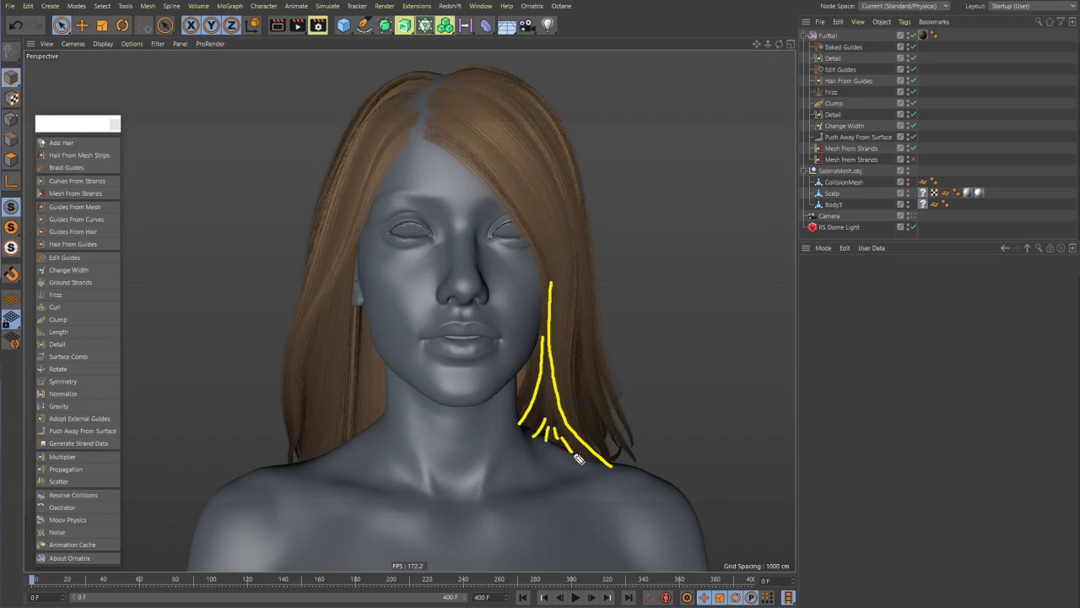
mouse_move(588, 227)
left_mouse_down()
mouse_move(594, 364)
mouse_move(621, 435)
mouse_move(654, 477)
left_mouse_up()
left_click_drag(597, 355, 651, 477)
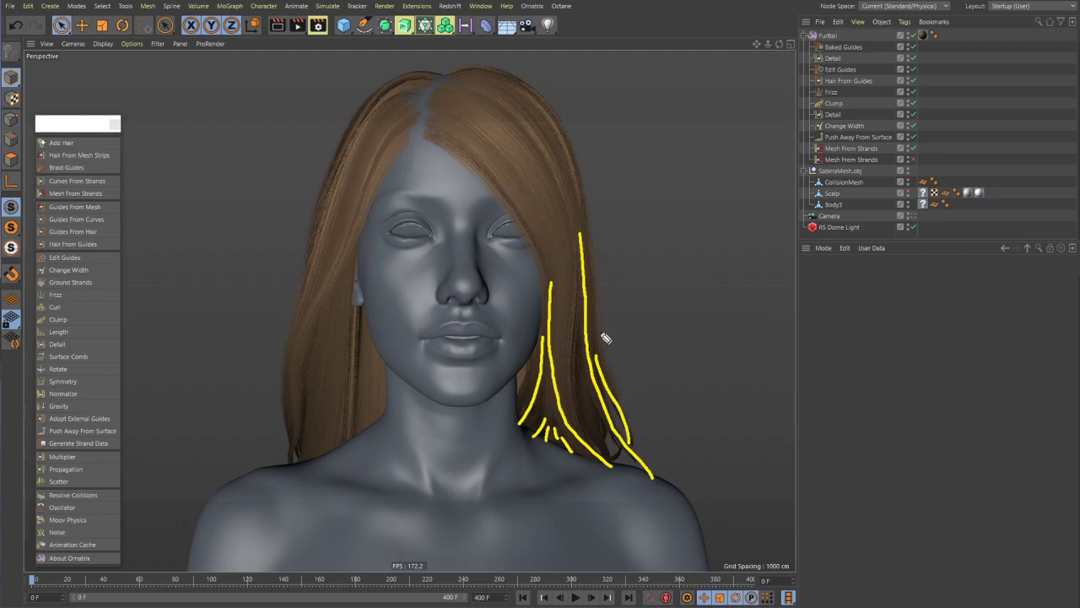
- Mark the direction of the strands behind the neck with short vertical yellow strokes and clear the annotations
mouse_move(377, 348)
left_mouse_down()
mouse_move(379, 414)
mouse_move(368, 431)
left_mouse_up()
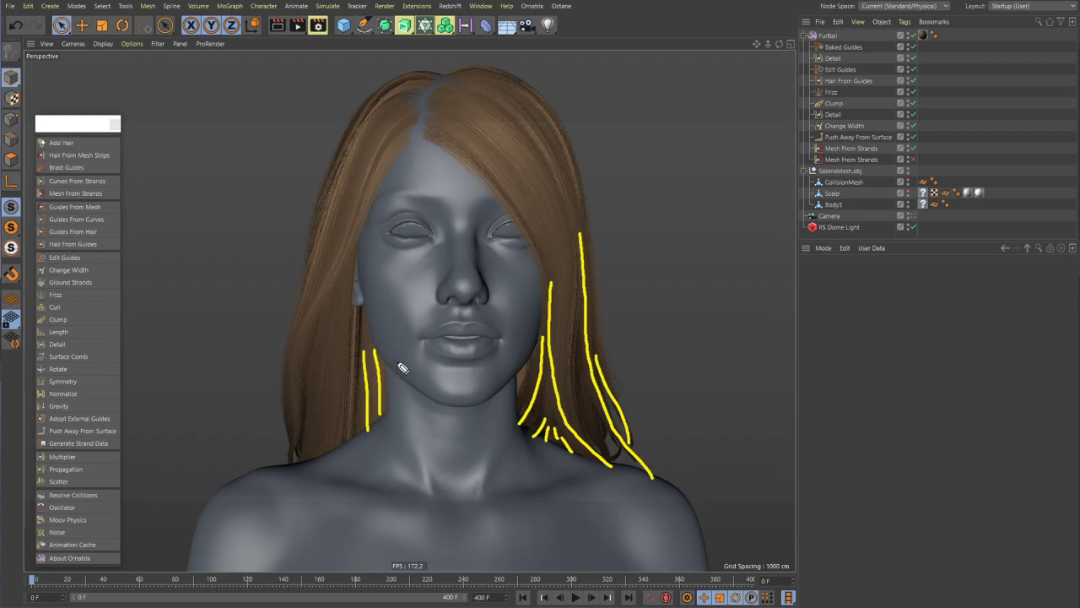
left_click_drag(428, 385, 425, 453)
mouse_move(488, 399)
left_mouse_down()
mouse_move(490, 453)
mouse_move(505, 440)
left_mouse_up()
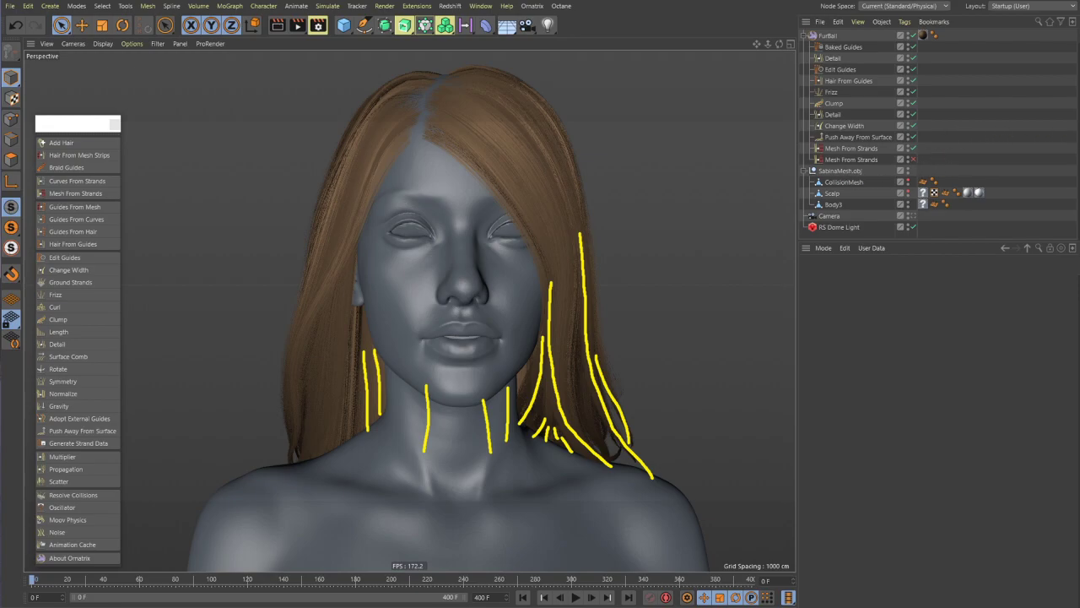
key("Escape")
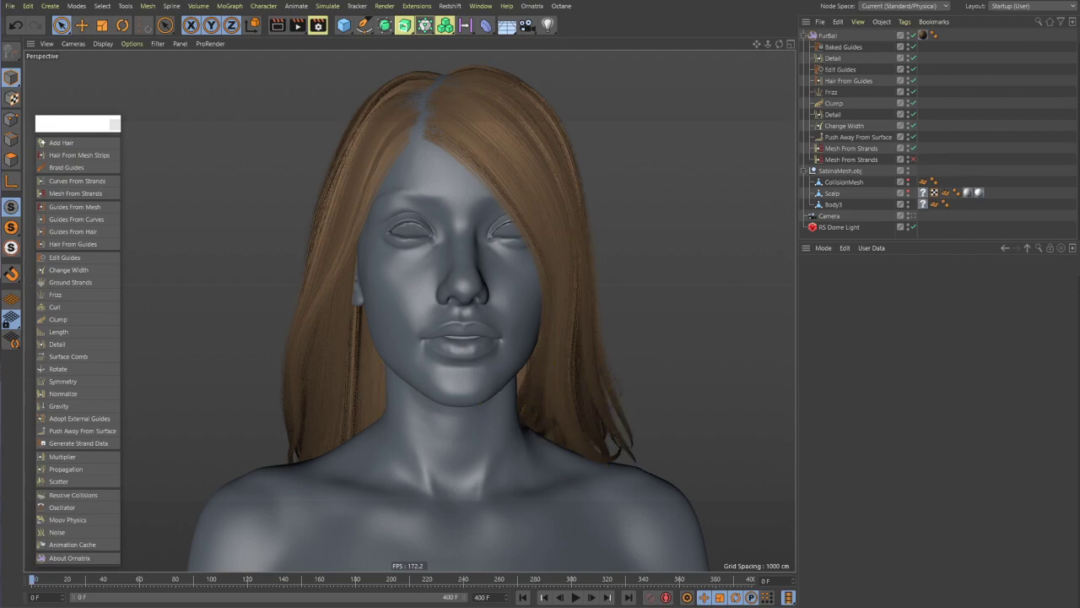
left_click_drag(211, 247, 558, 218, "alt")
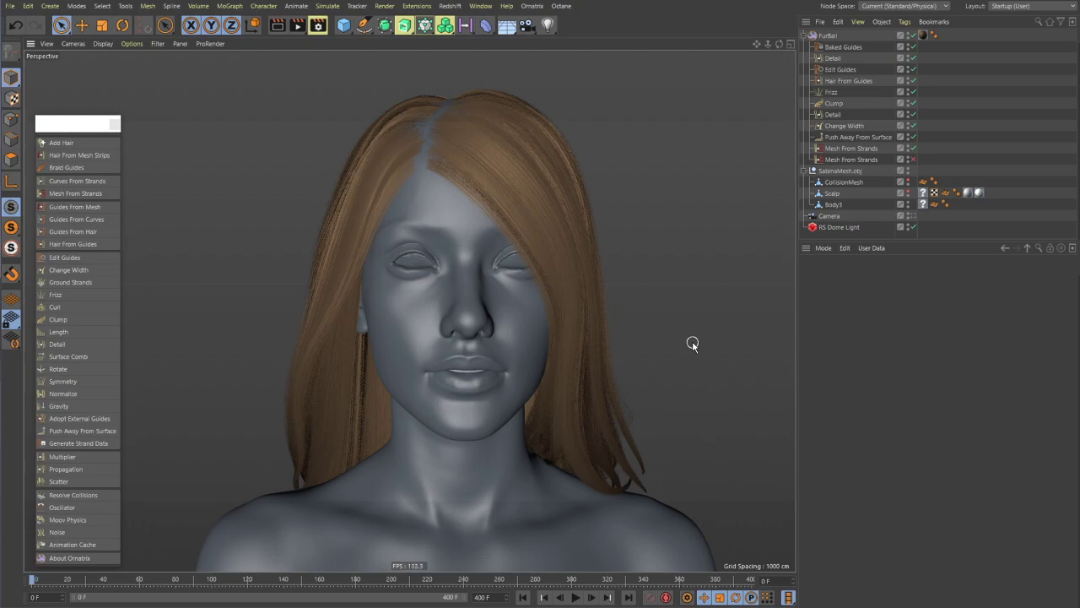
key("ctrl+shift+s")
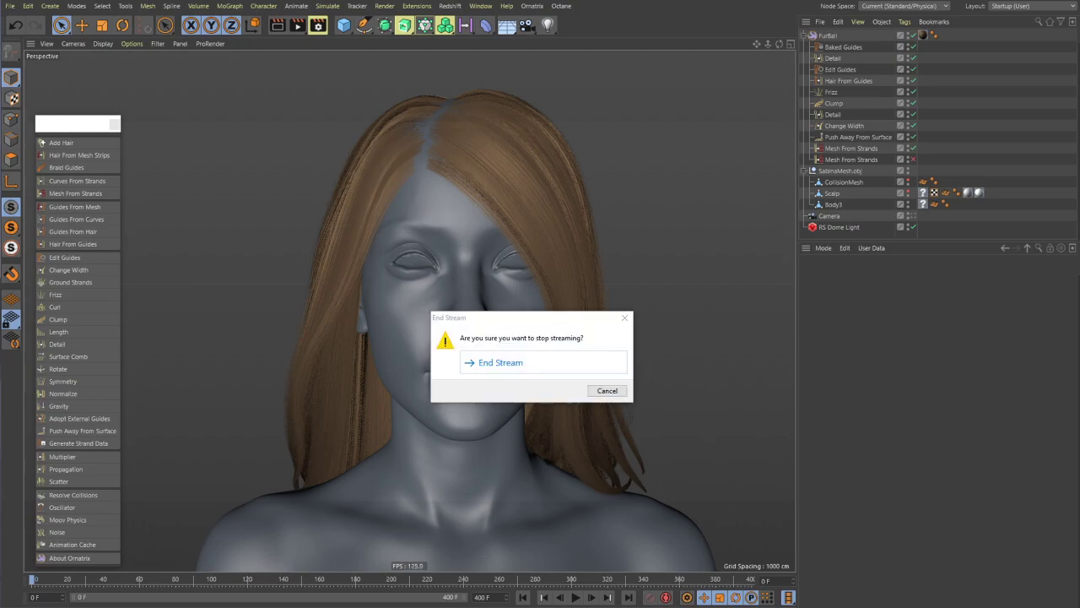